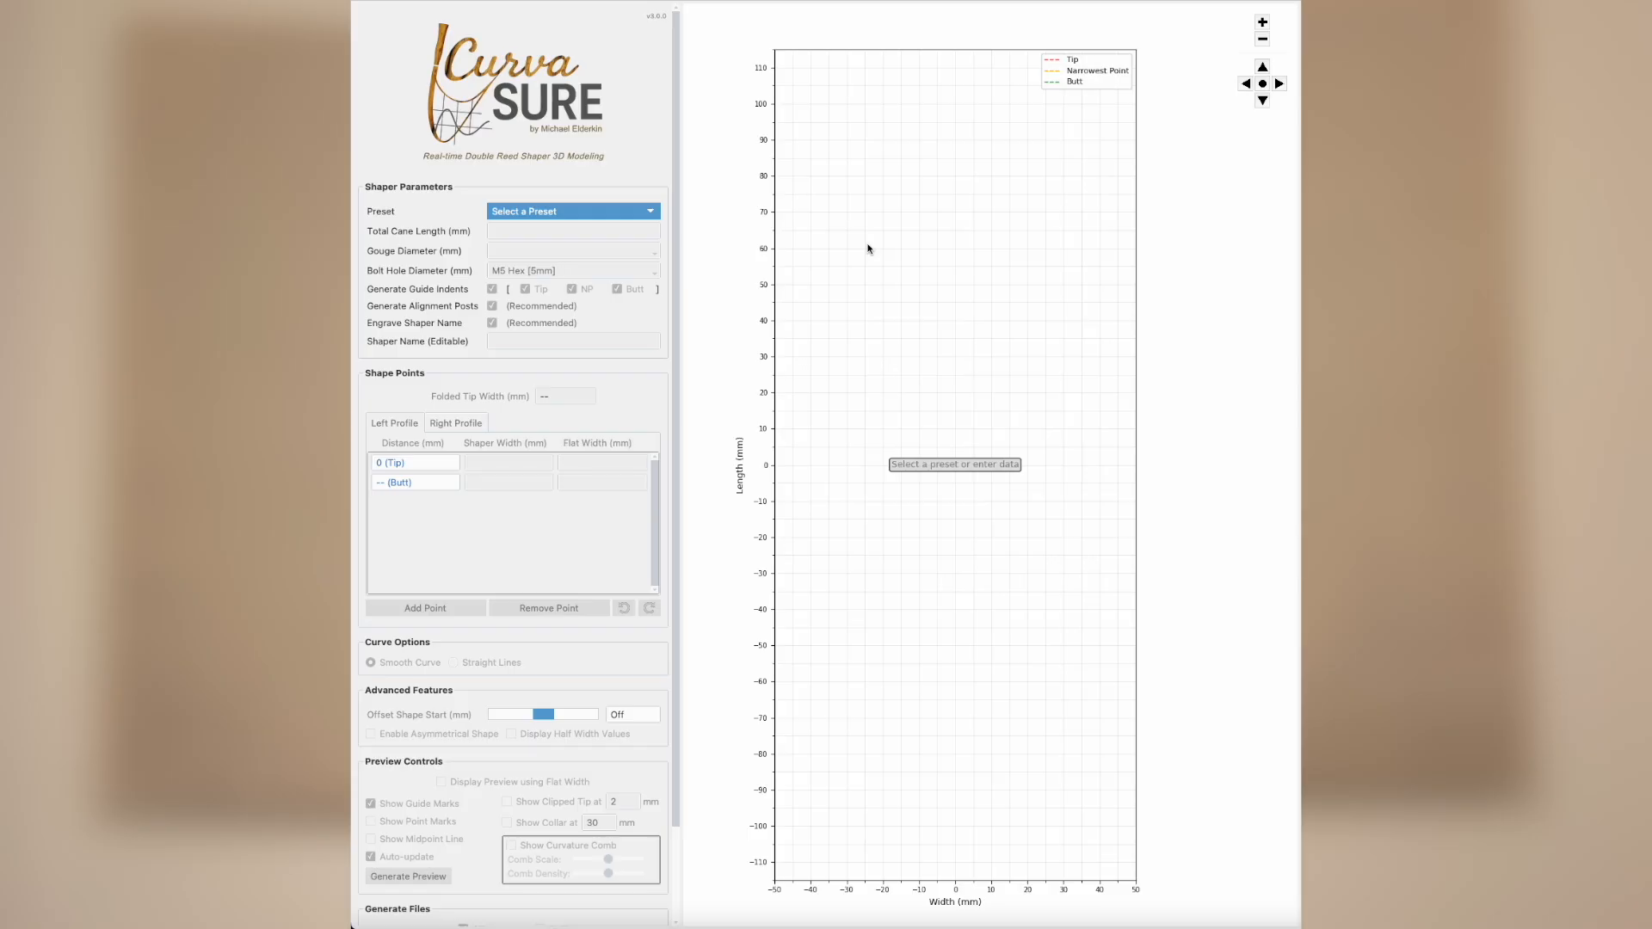
# Step: Clear the preset cache and confirm deleting all downloaded and cached presets
pyautogui.click(597, 212)
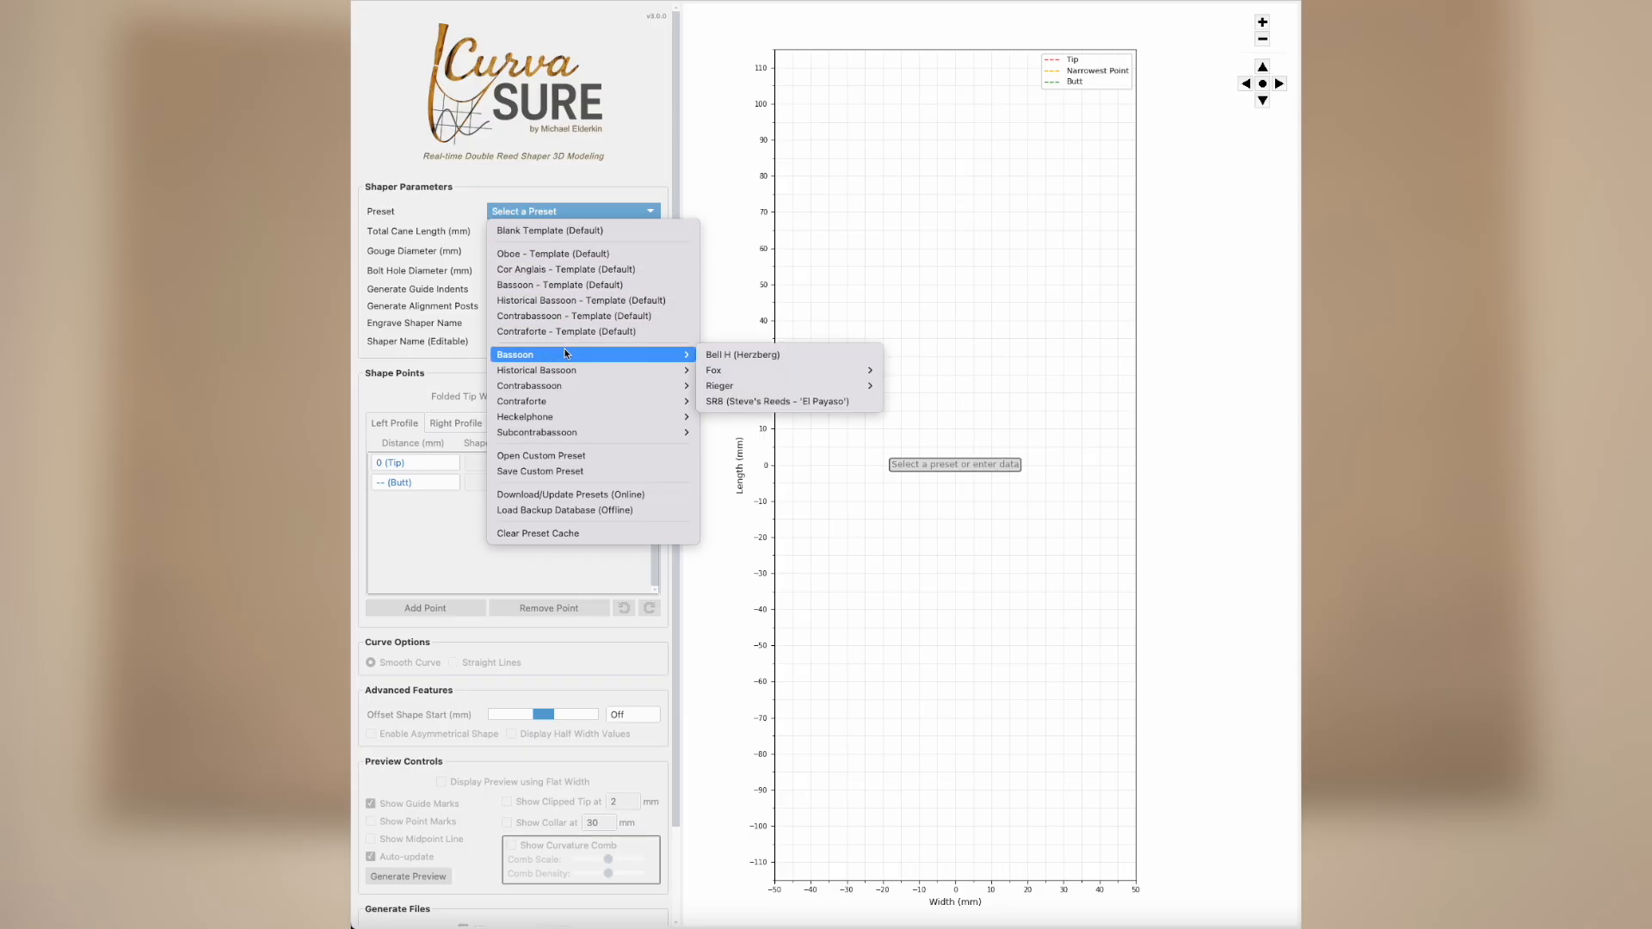
pyautogui.moveTo(575, 354)
pyautogui.moveTo(719, 387)
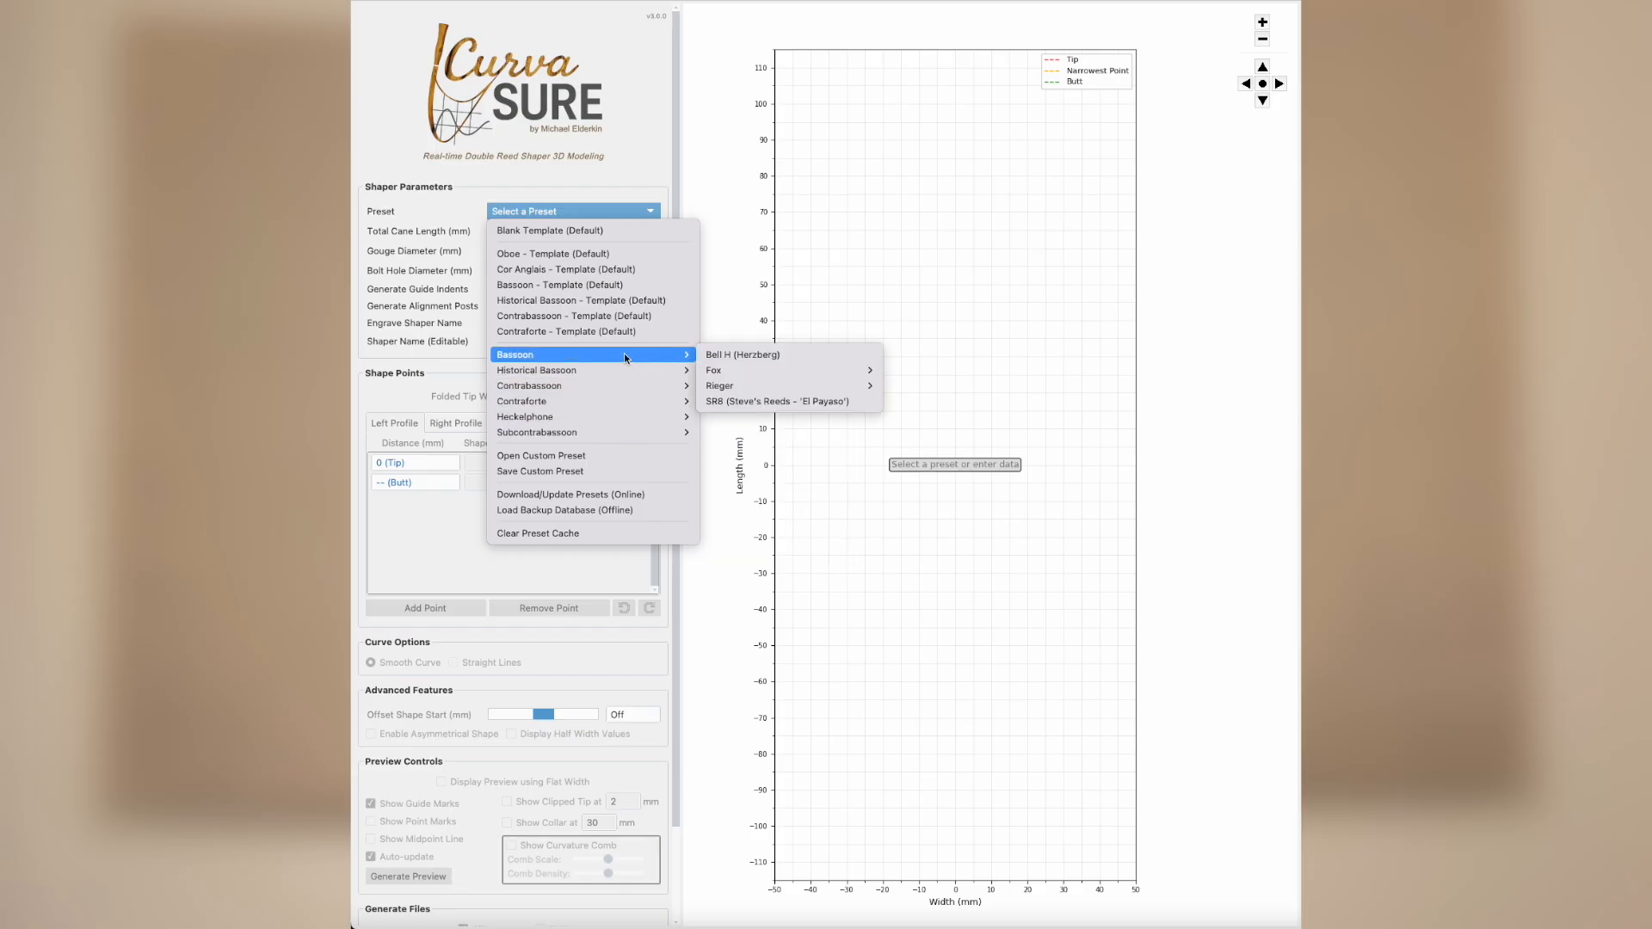
pyautogui.click(650, 533)
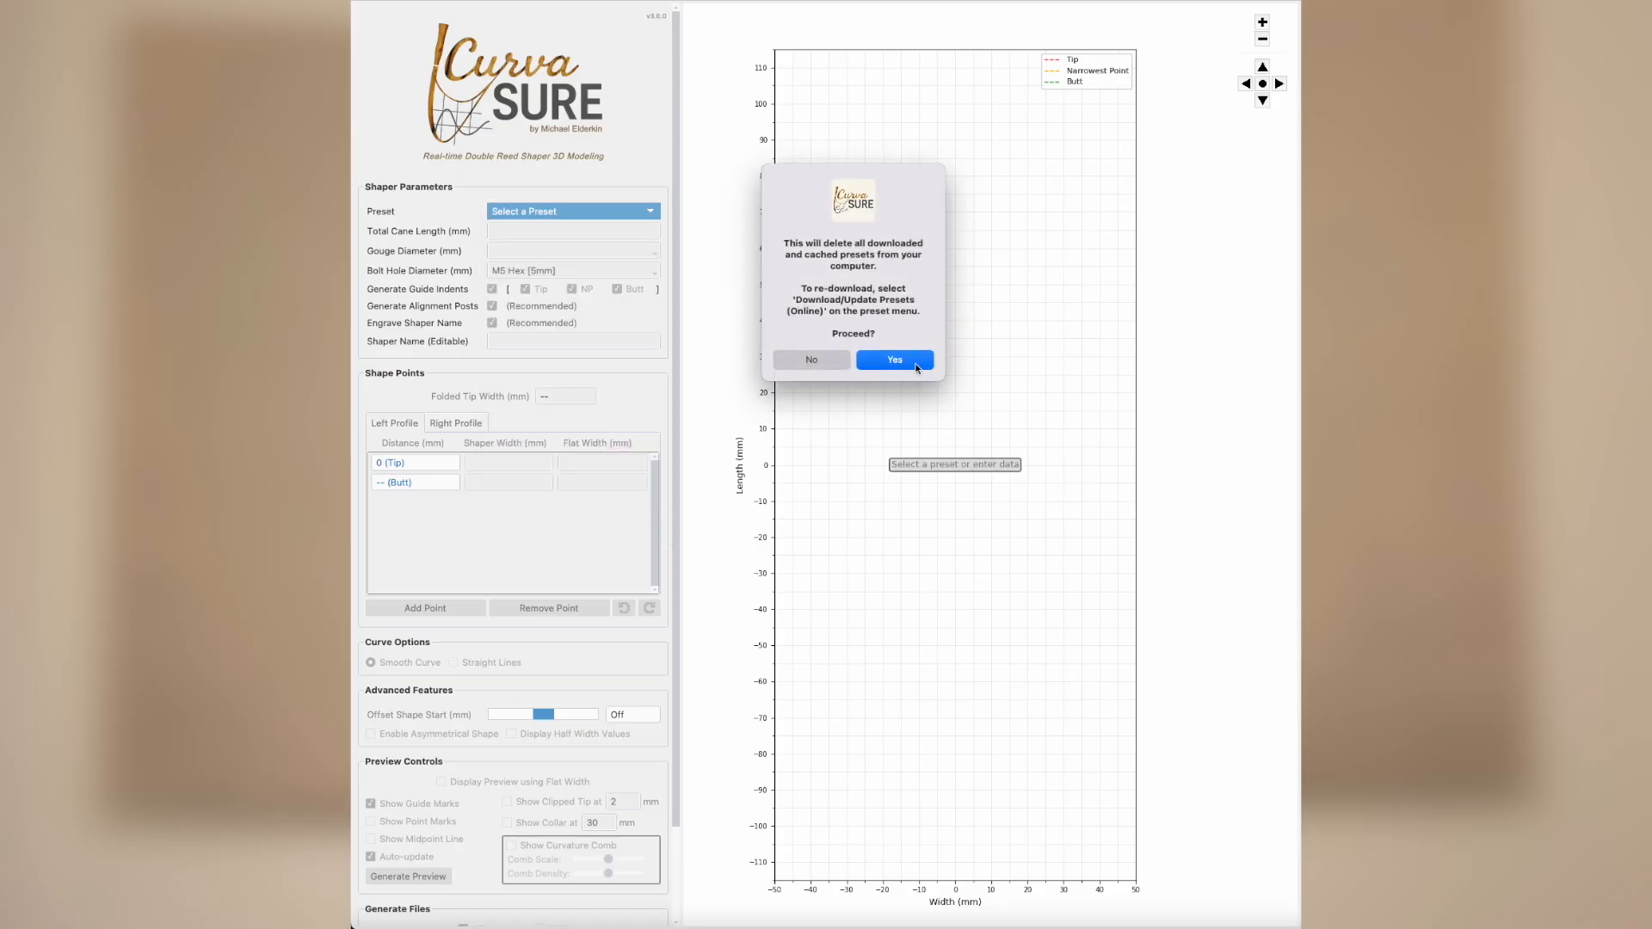
pyautogui.click(916, 368)
pyautogui.click(907, 322)
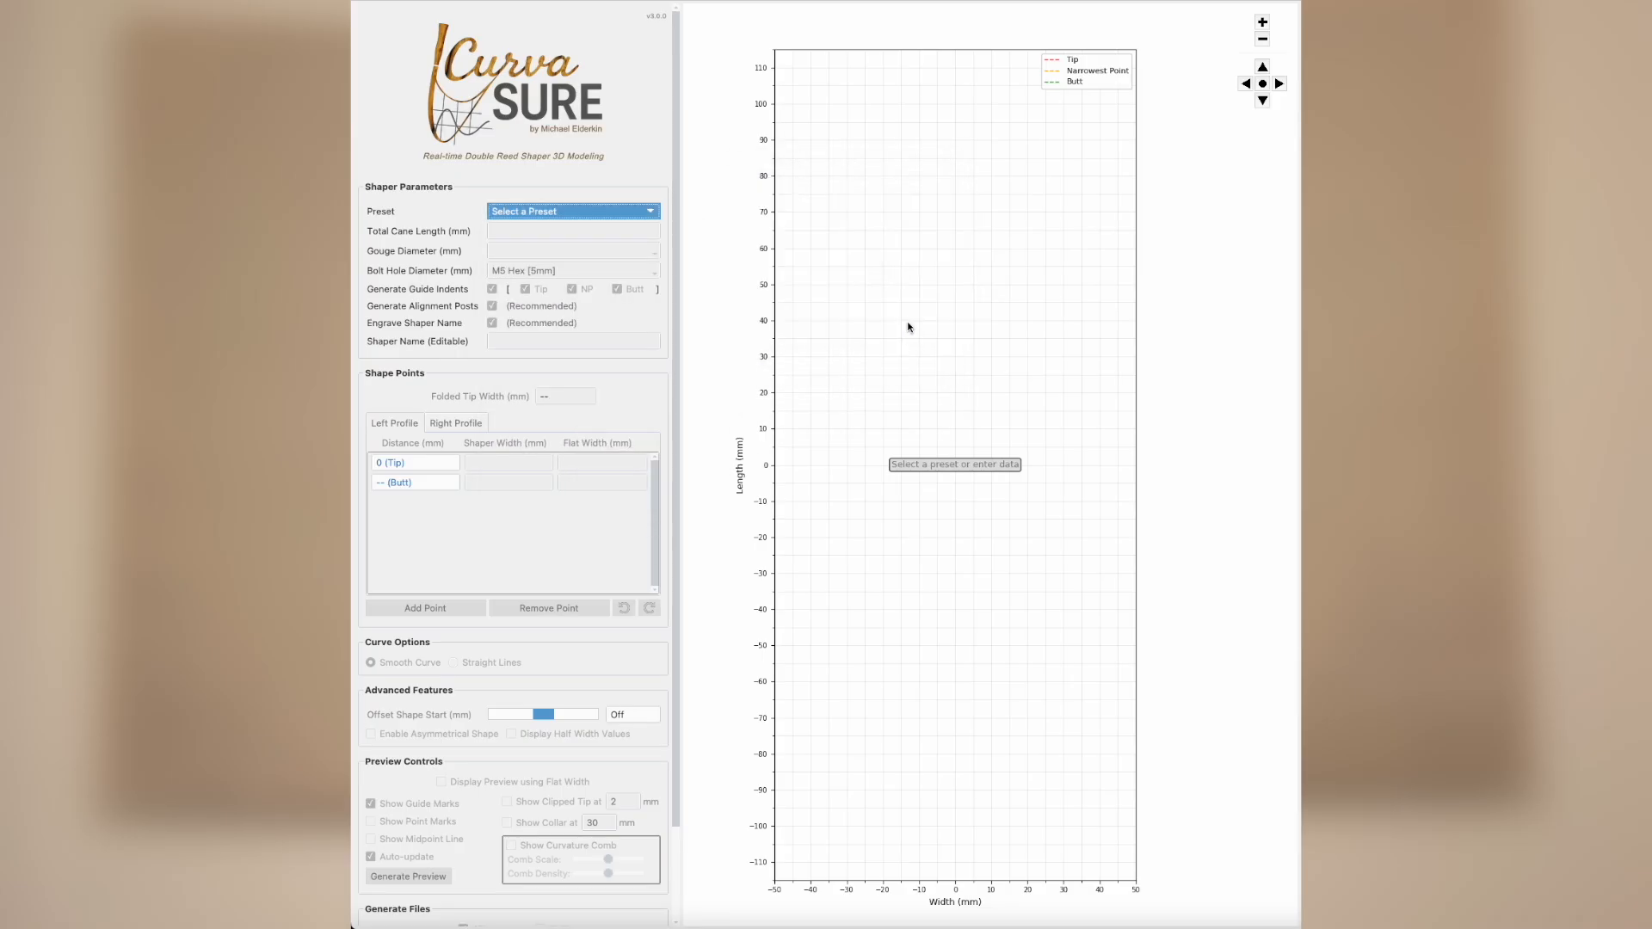
# Step: Download the updated shaper presets from the online database
pyautogui.click(637, 209)
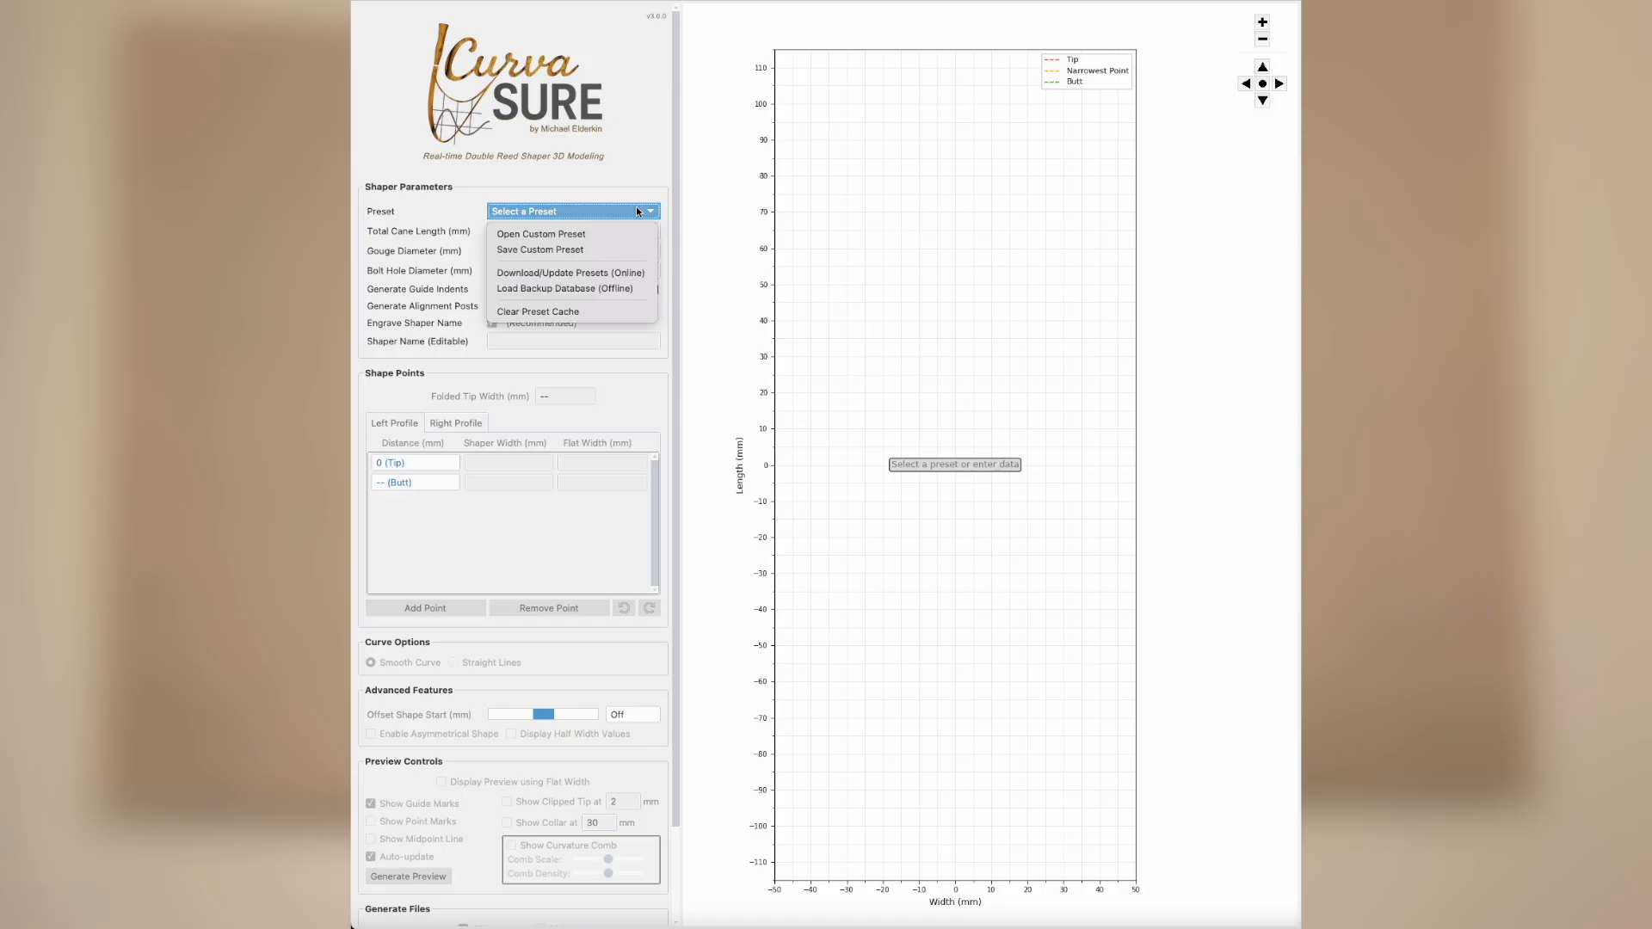
pyautogui.click(607, 274)
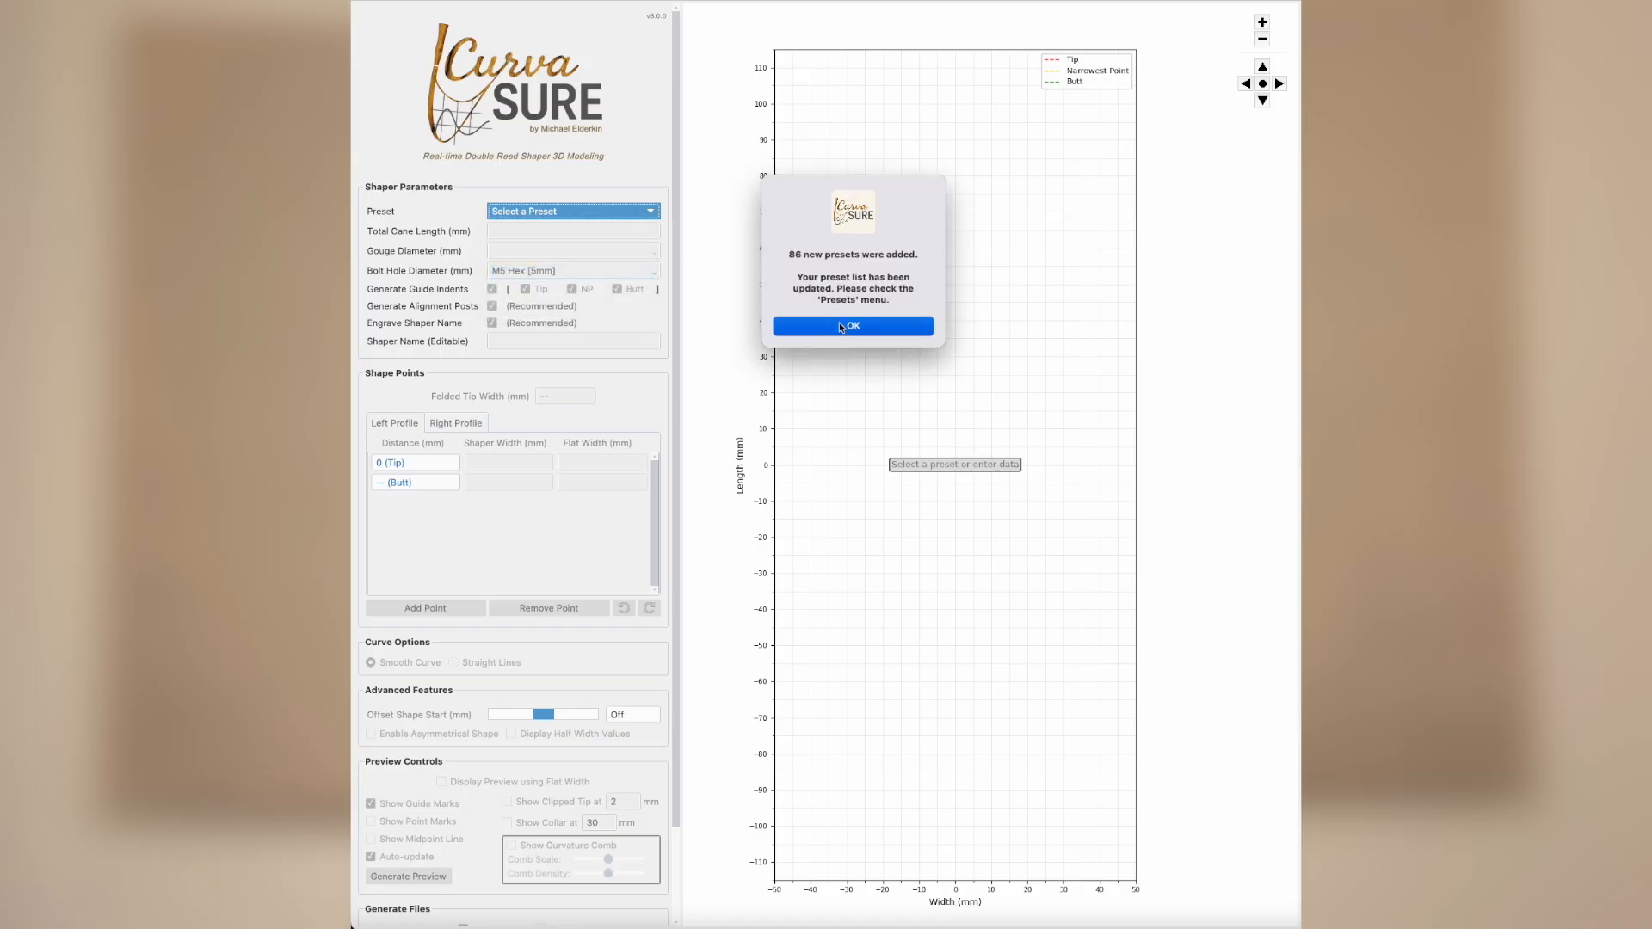
pyautogui.click(842, 326)
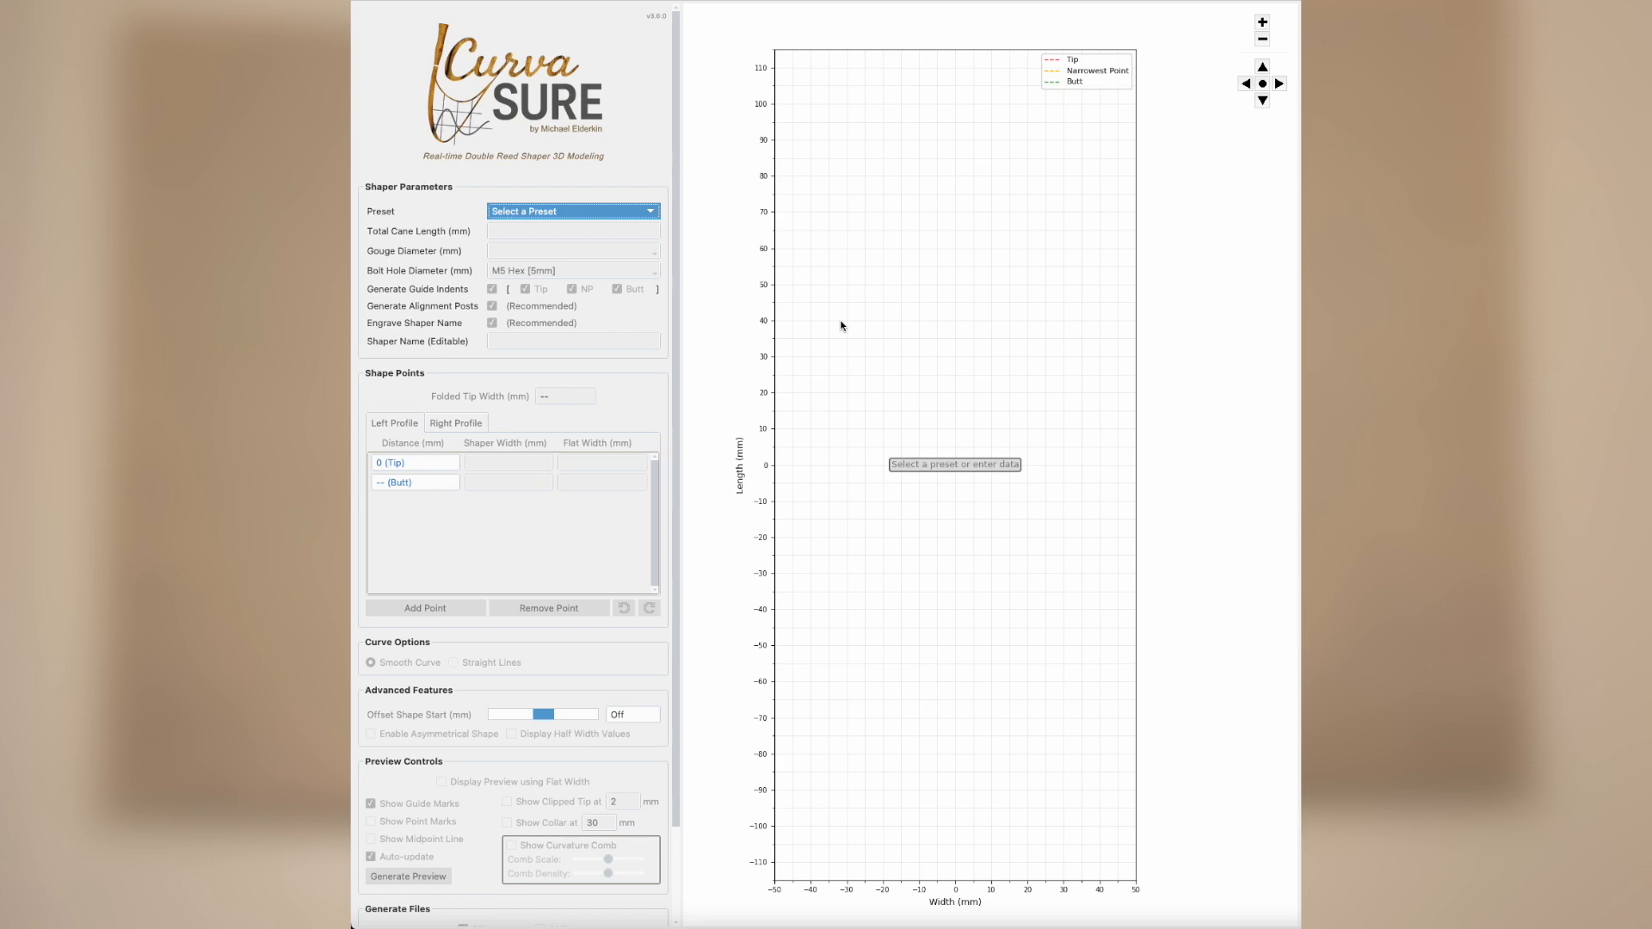
# Step: Load the Rieger 1a bassoon preset
pyautogui.click(616, 212)
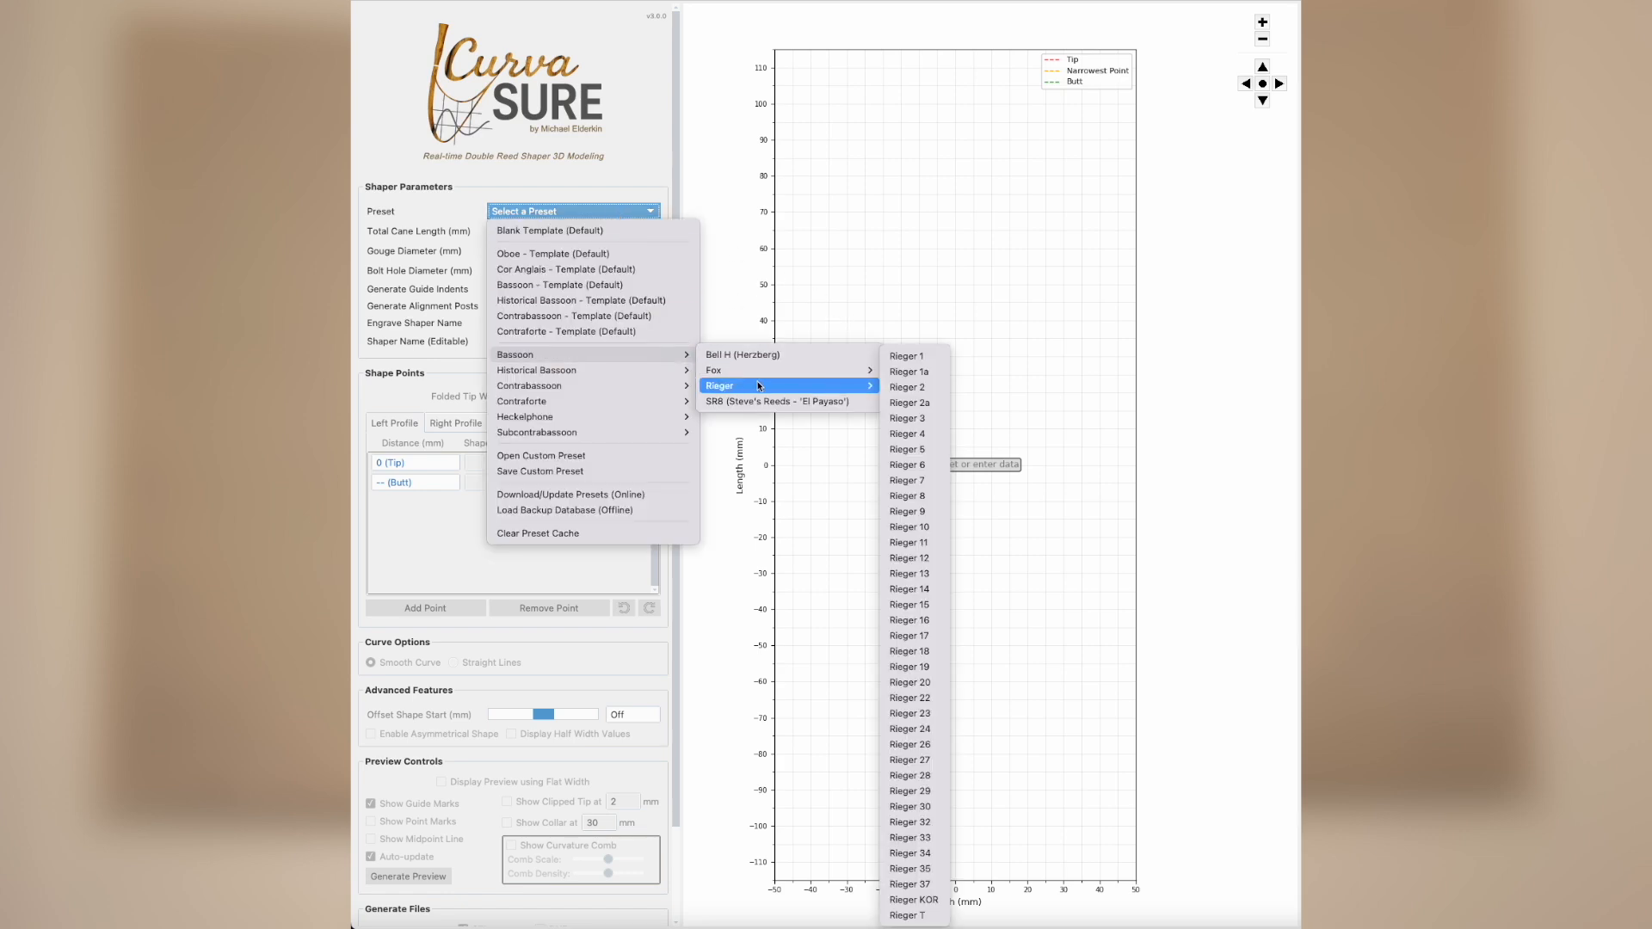
pyautogui.click(906, 373)
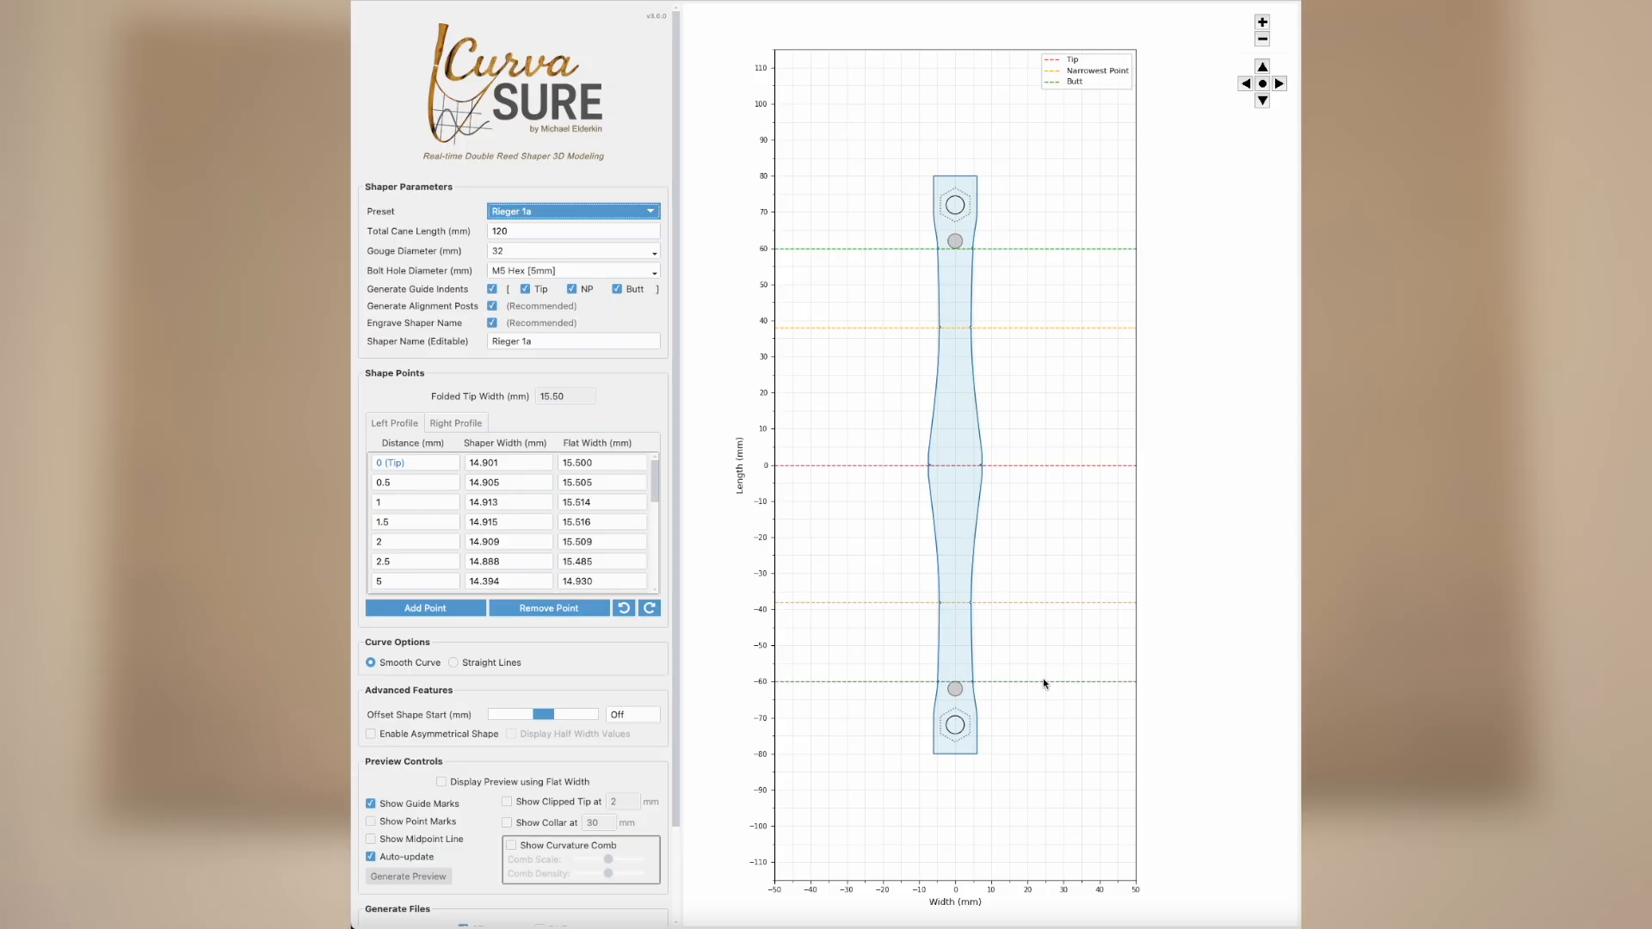
pyautogui.moveTo(957, 244)
# Step: Try total cane lengths of 116, 110 and 150 mm on the Rieger 1a shaper
pyautogui.click(515, 232)
pyautogui.moveTo(520, 233); pyautogui.dragTo(487, 230)
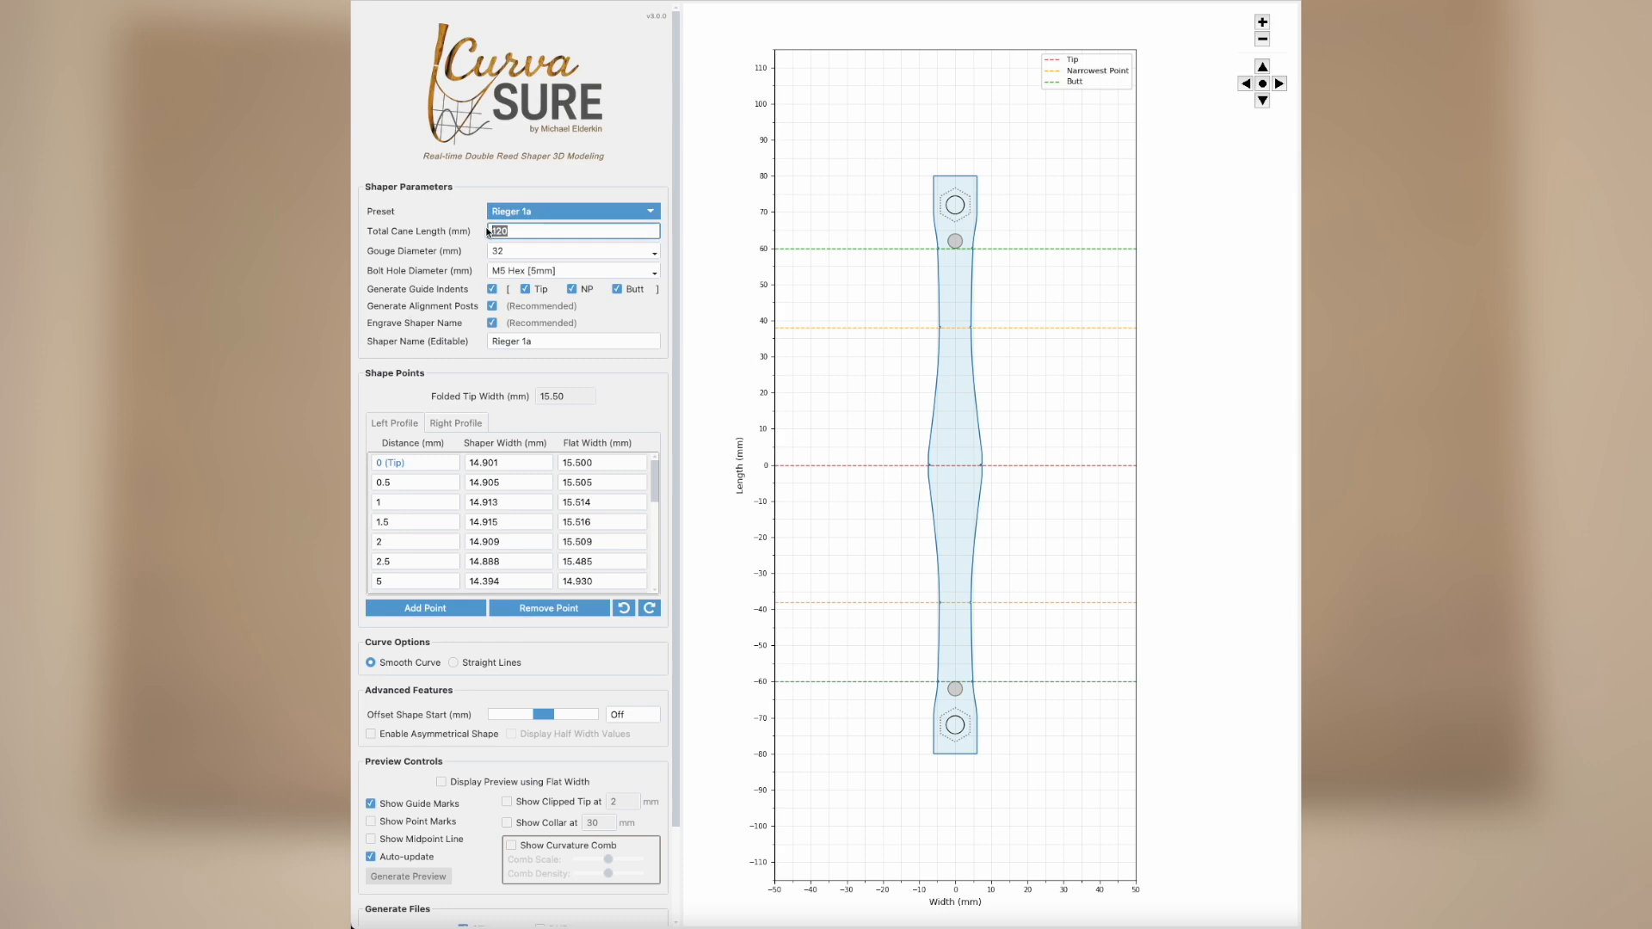
pyautogui.write('116')
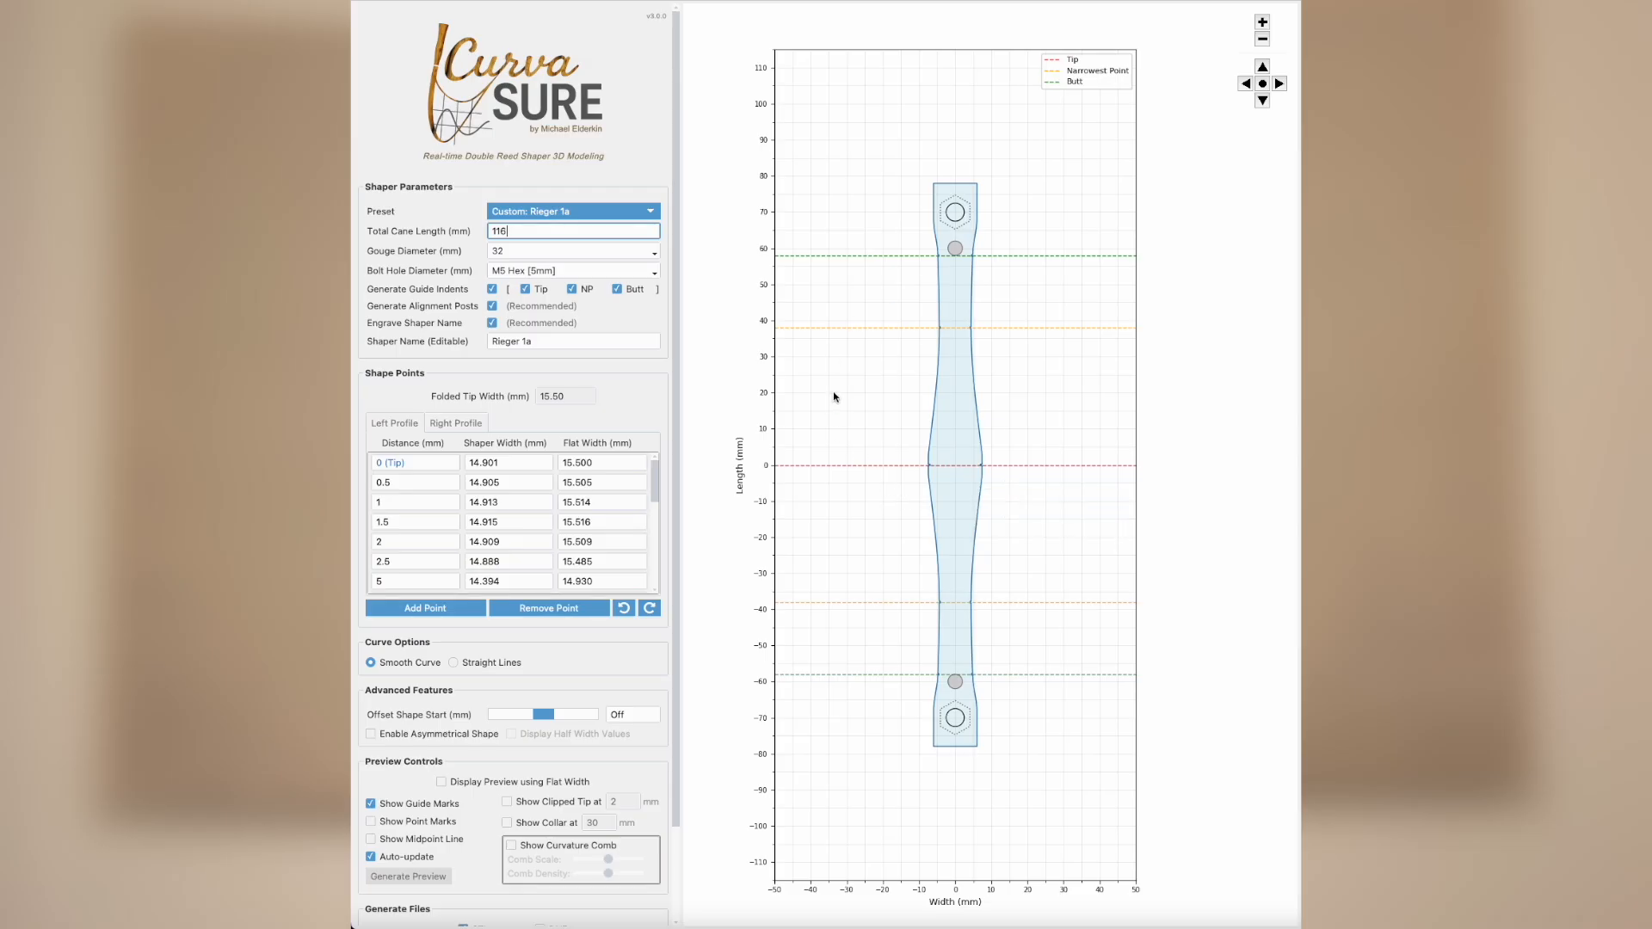
pyautogui.moveTo(522, 232); pyautogui.dragTo(485, 238)
pyautogui.write('110')
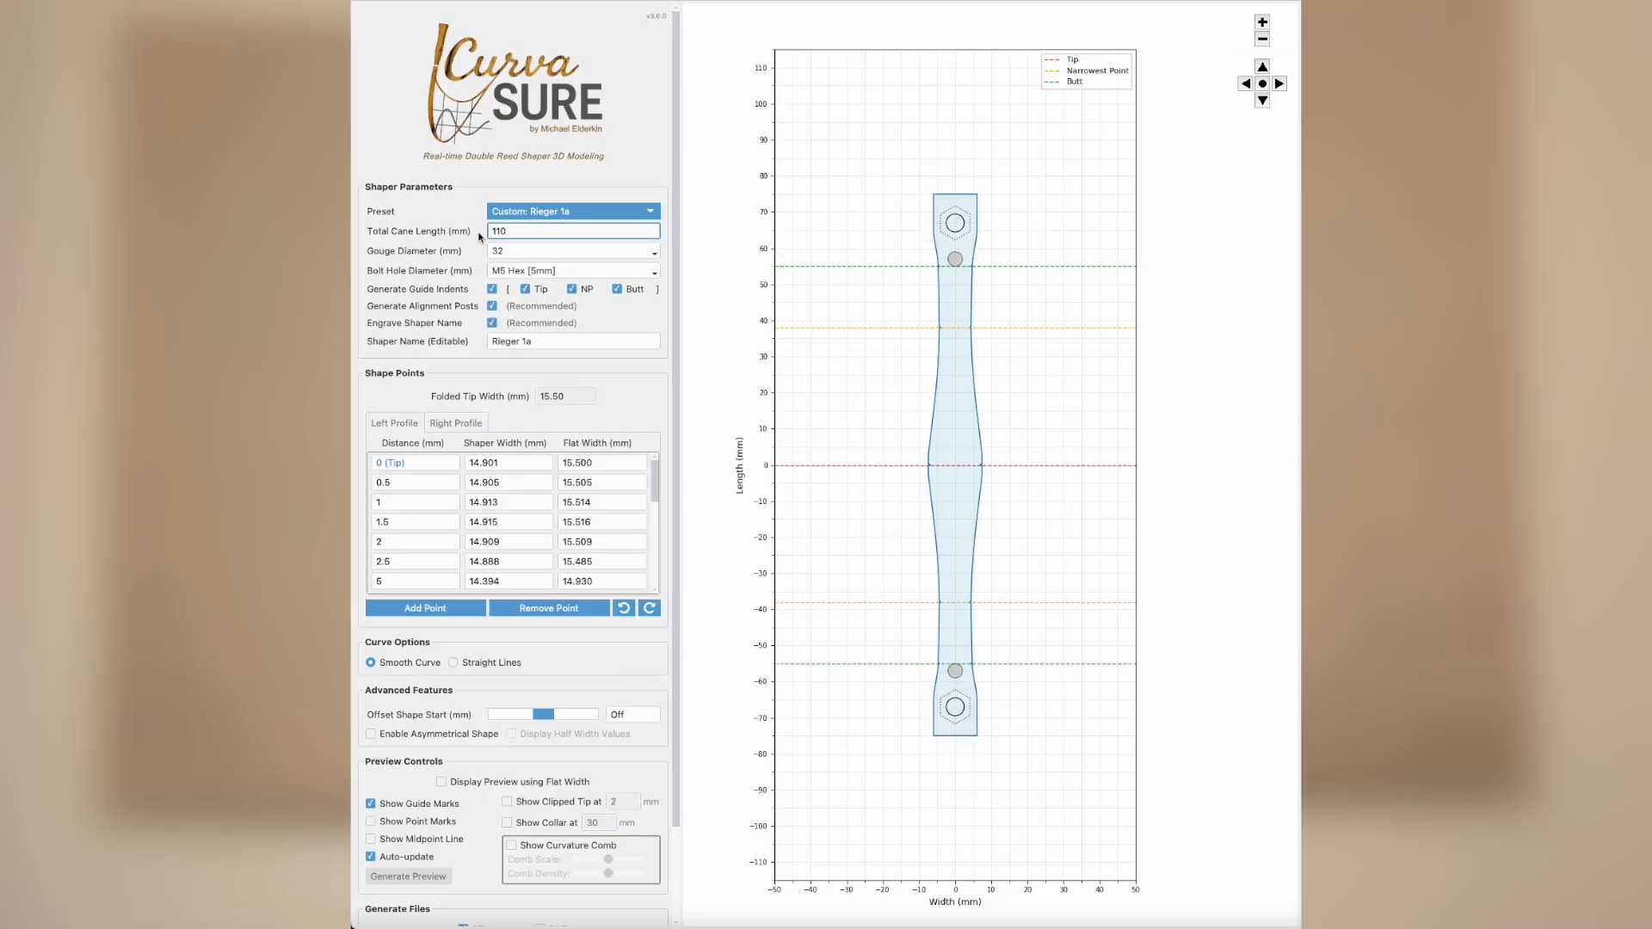
pyautogui.moveTo(508, 230); pyautogui.dragTo(482, 231)
pyautogui.write('150')
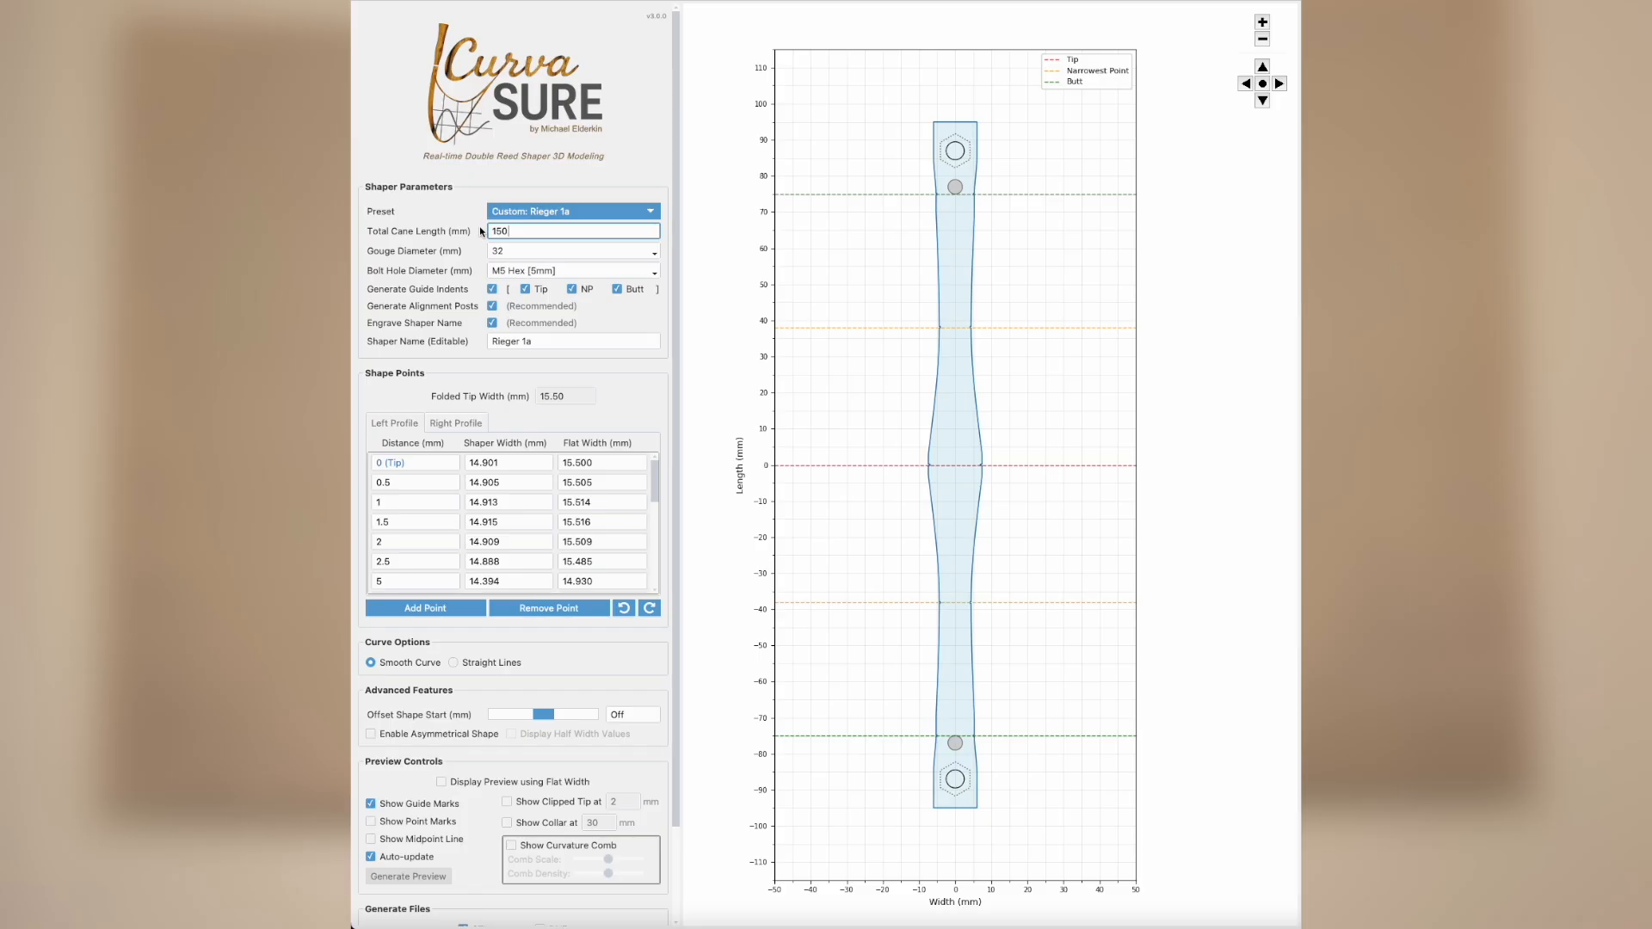
# Step: Check the last distances in the shape points table and set the total cane length to 120 mm
pyautogui.moveTo(484, 232); pyautogui.dragTo(471, 232)
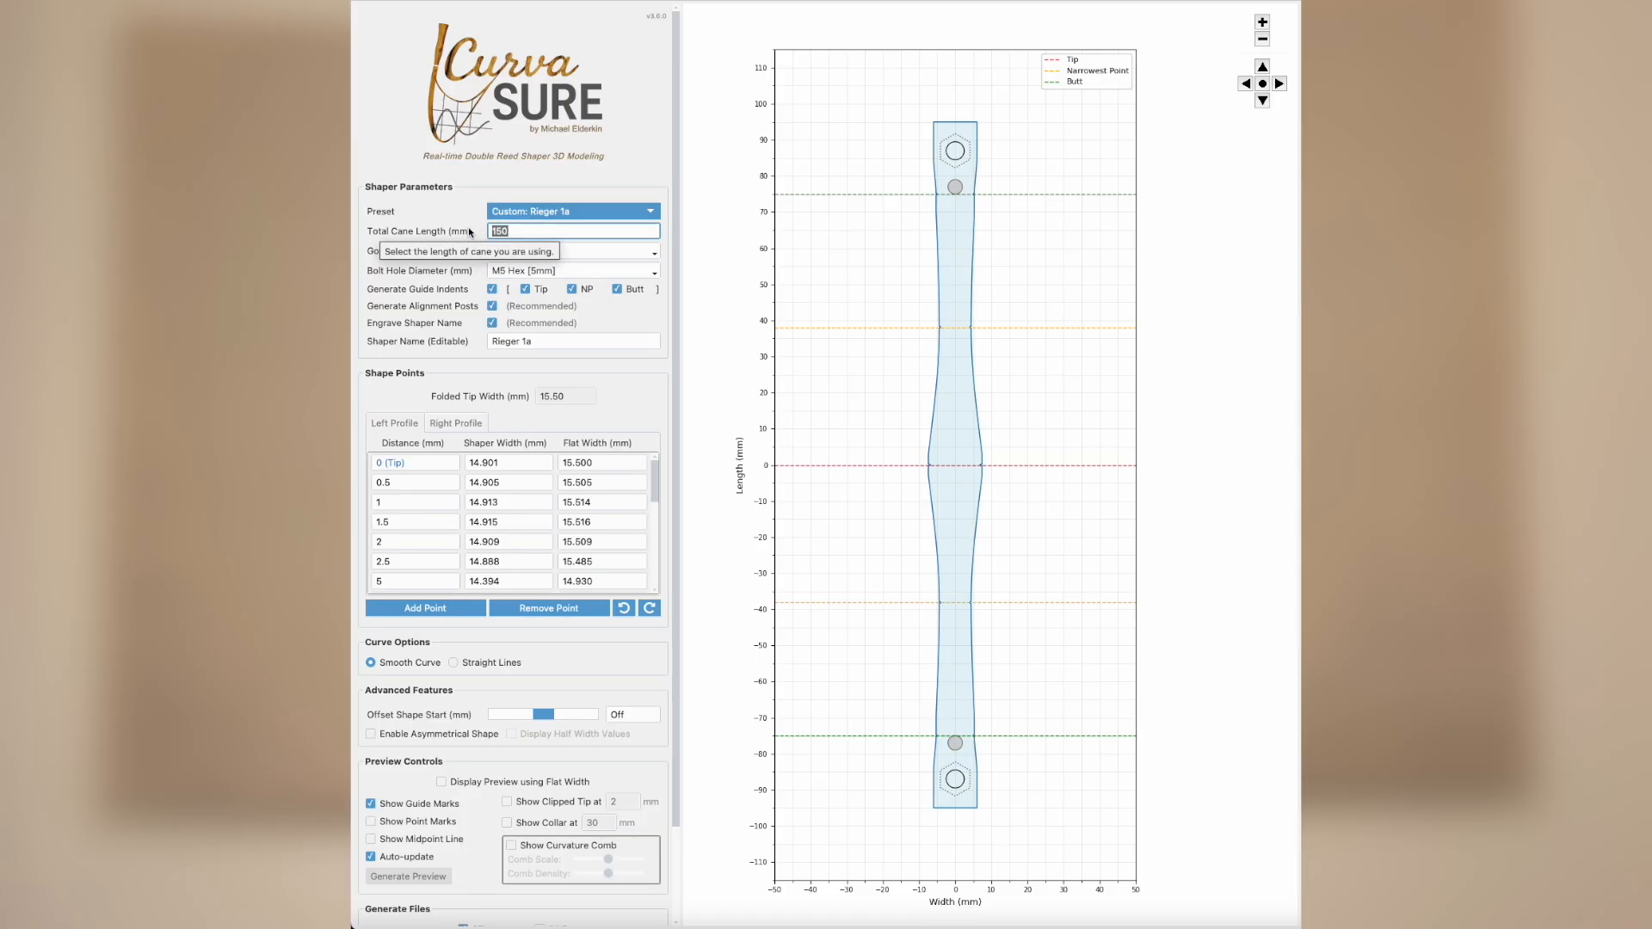
pyautogui.scroll(-1, 654, 497)
pyautogui.moveTo(654, 497); pyautogui.dragTo(651, 581)
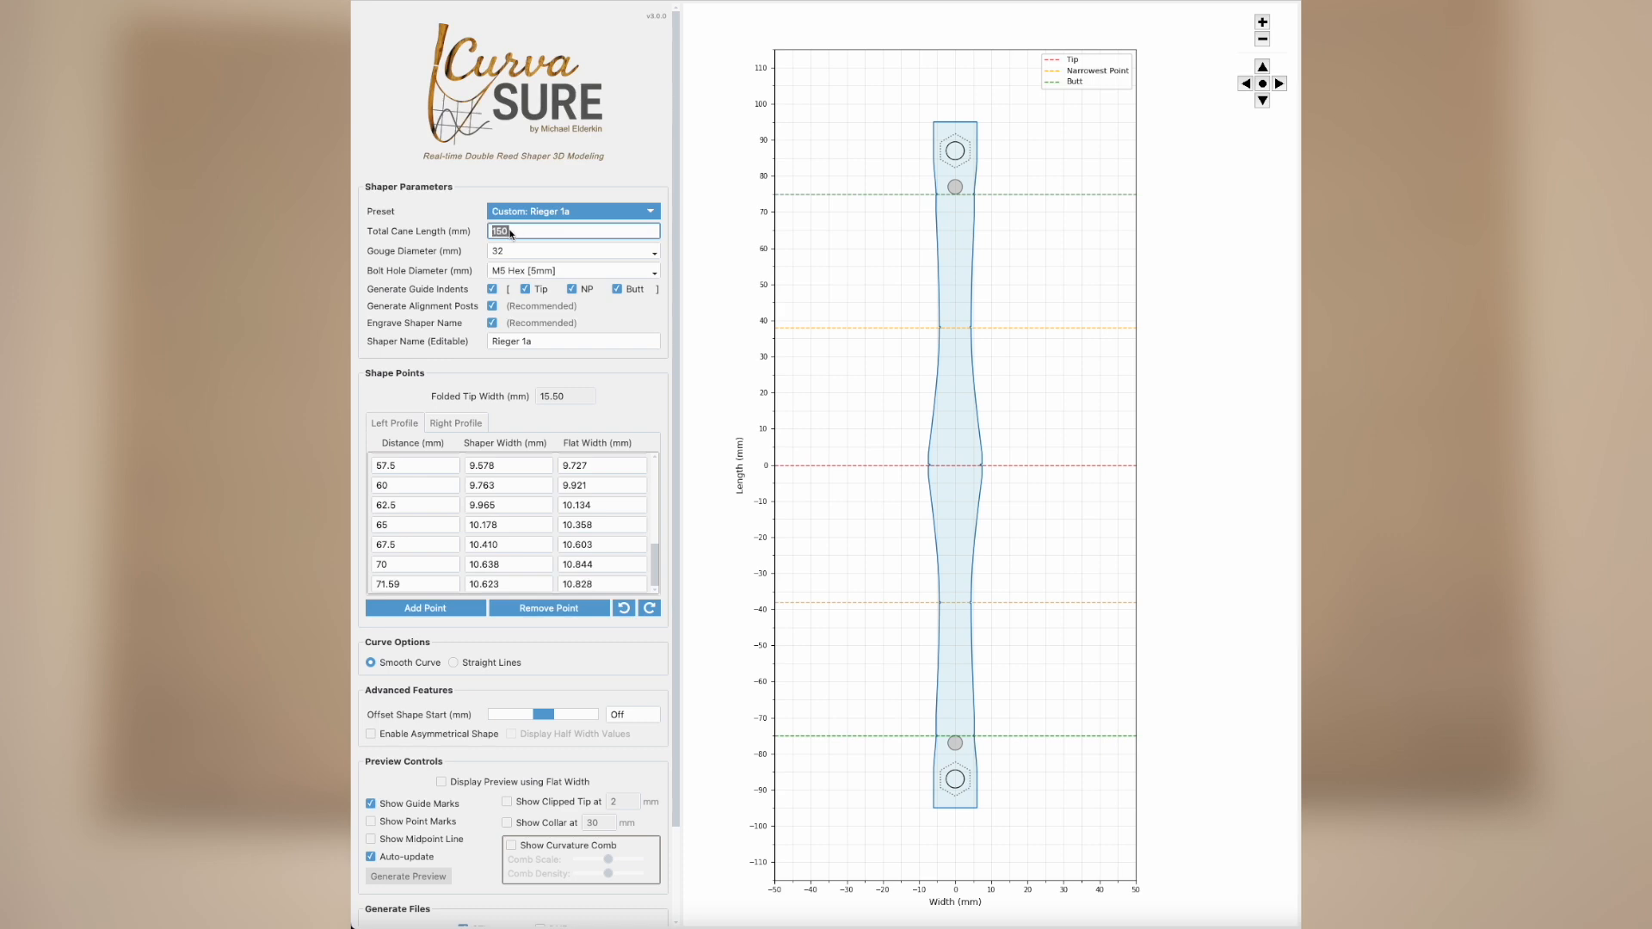
pyautogui.write('12')
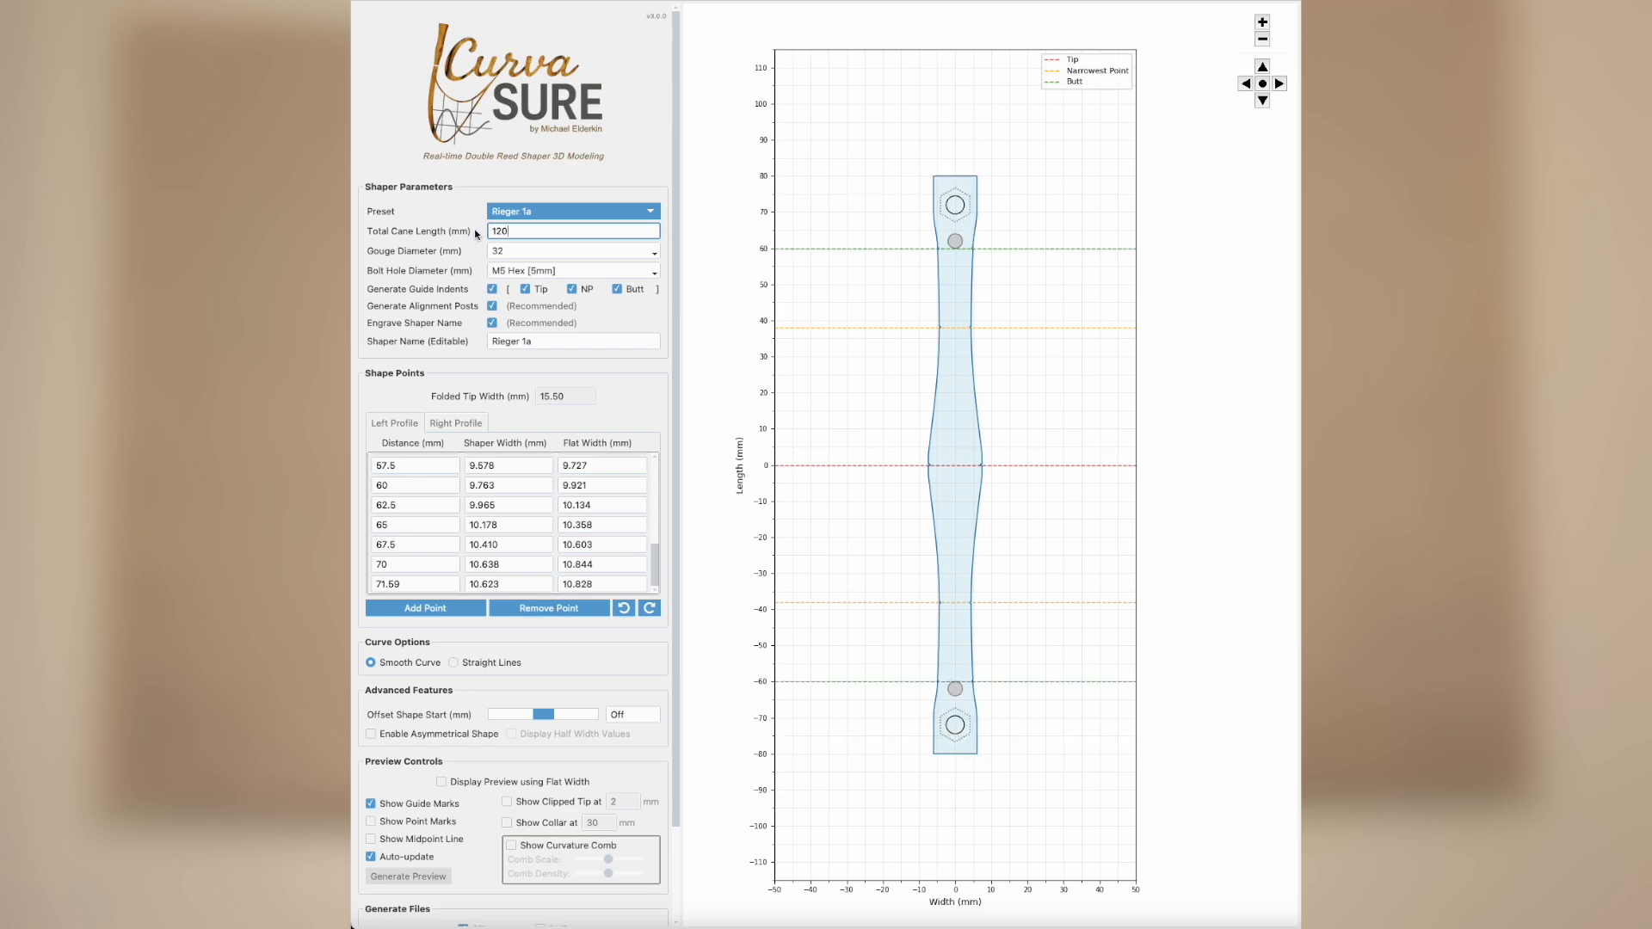
pyautogui.moveTo(660, 568); pyautogui.dragTo(656, 475)
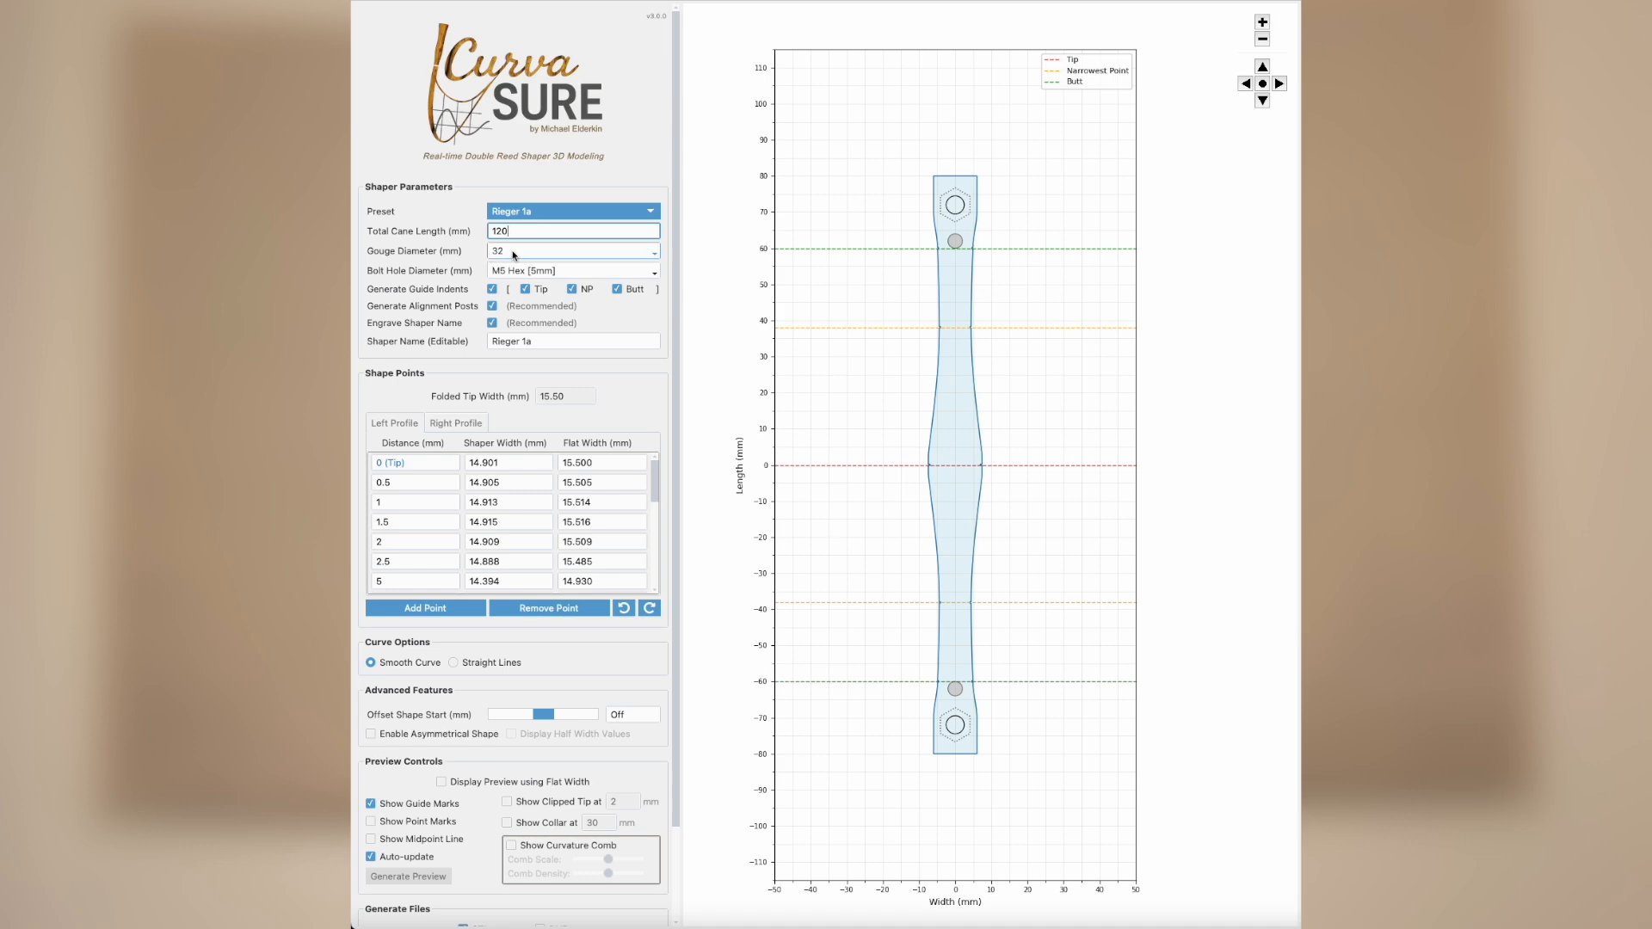
# Step: Switch the gouge diameter to 26 mm, to 32 mm, and again to 26 mm to compare the shaper widths
pyautogui.click(514, 255)
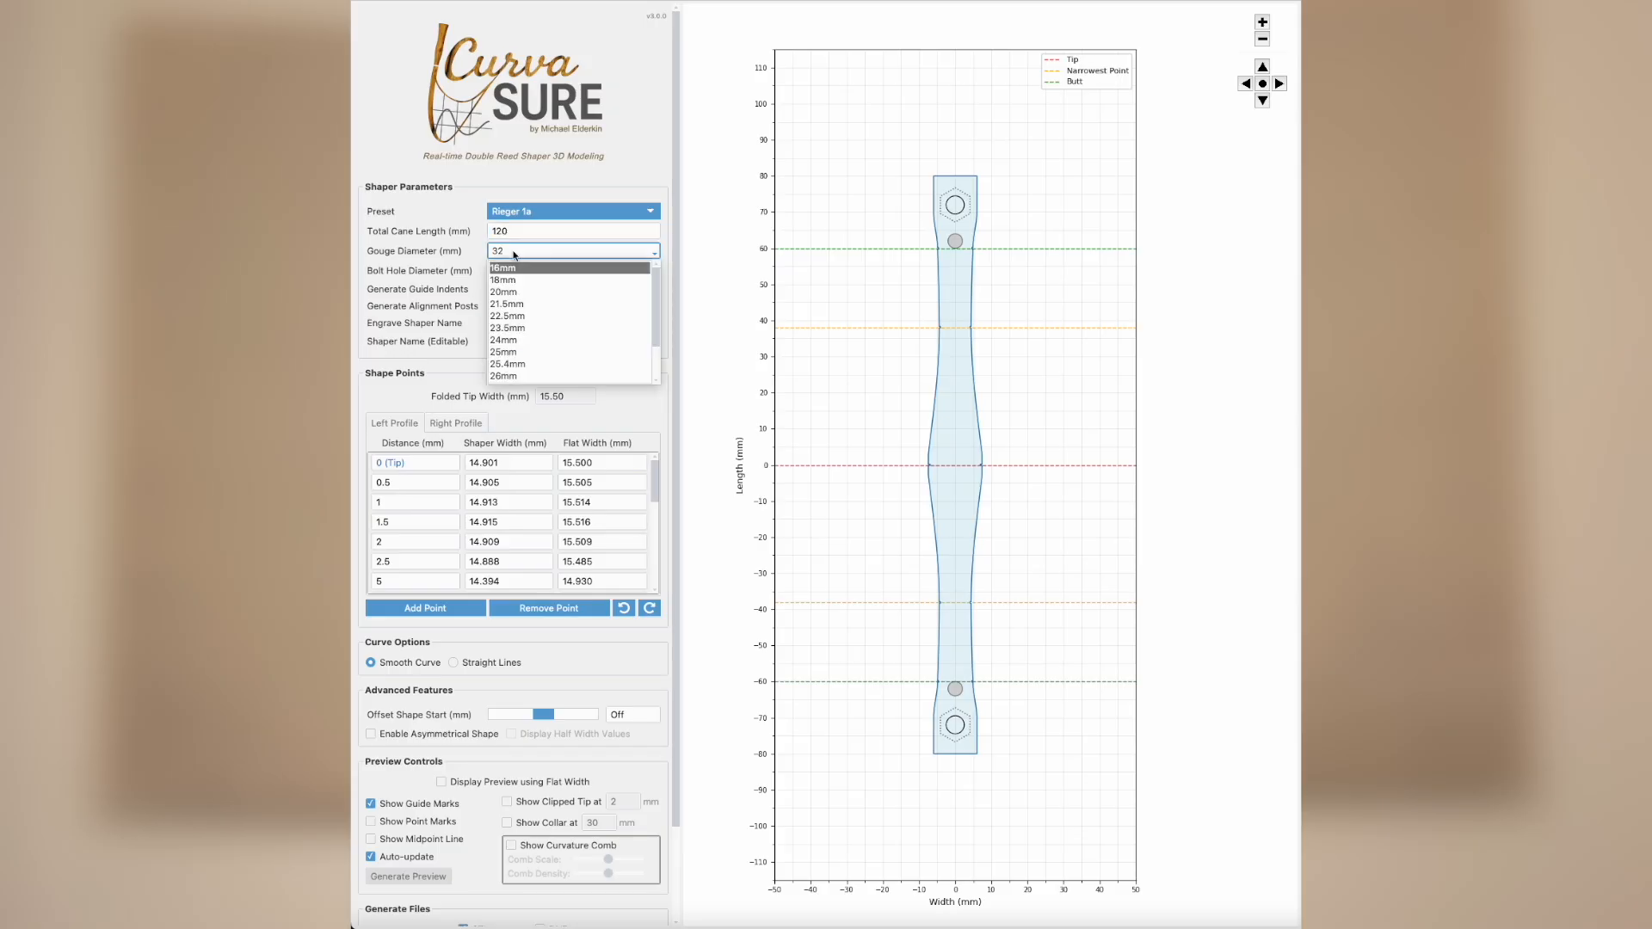
pyautogui.click(512, 377)
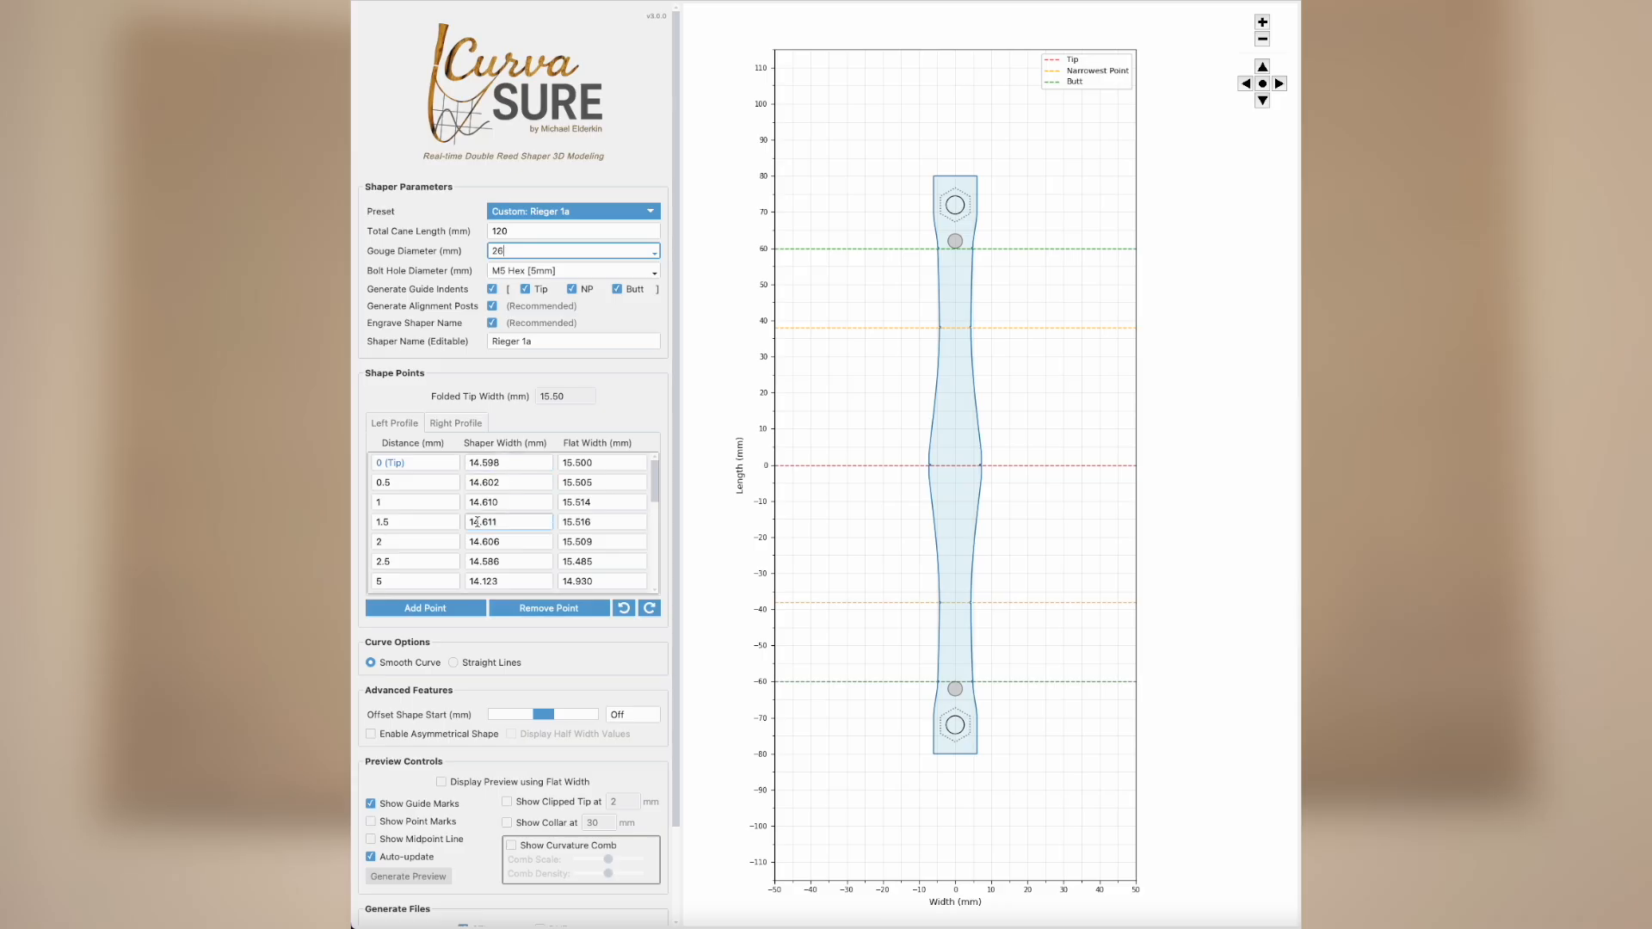
pyautogui.scroll(-3, 534, 337)
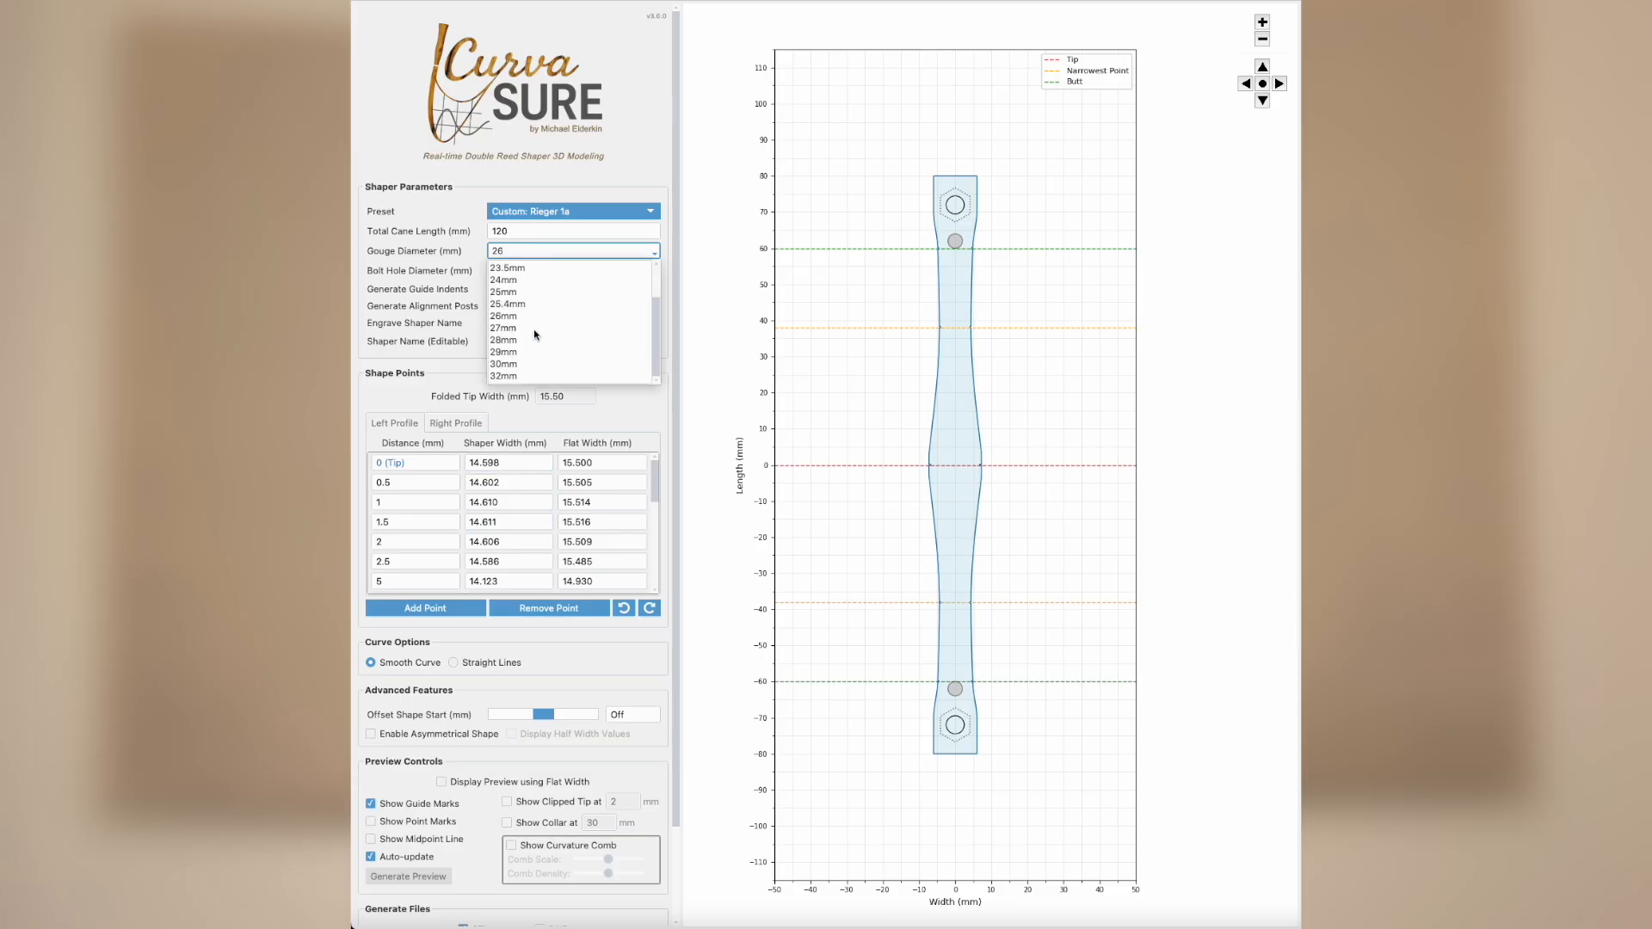
pyautogui.click(520, 376)
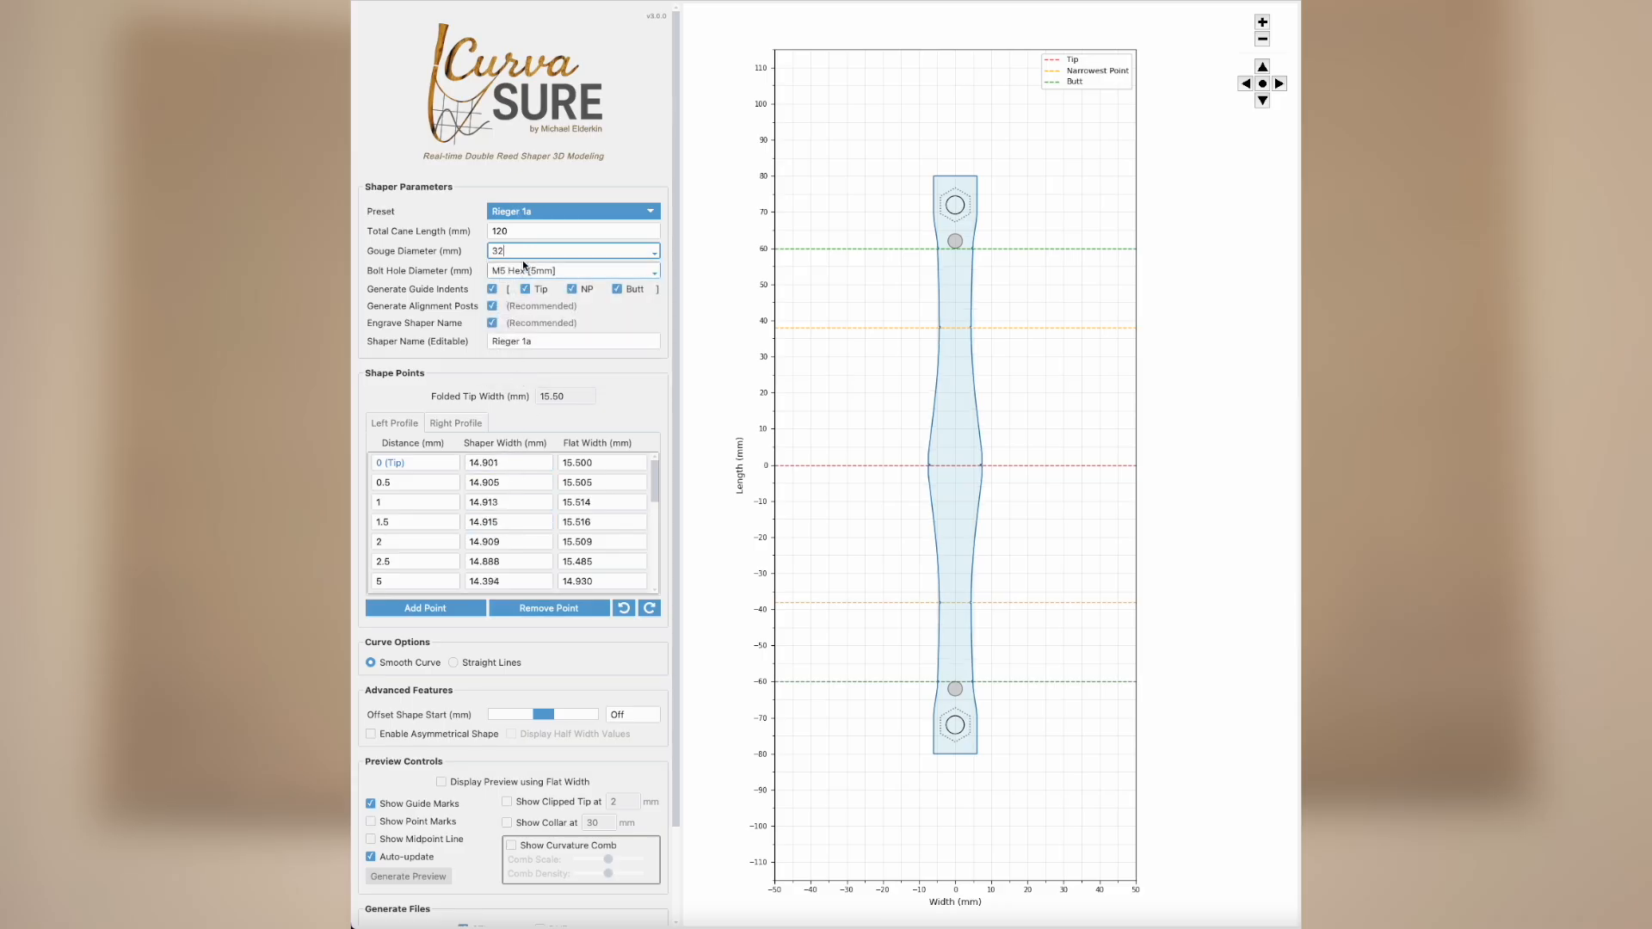
pyautogui.click(523, 253)
pyautogui.click(518, 377)
# Step: Load the subcontrabassoon preset and set its gouge diameter to 16 mm
pyautogui.click(587, 212)
pyautogui.moveTo(620, 432)
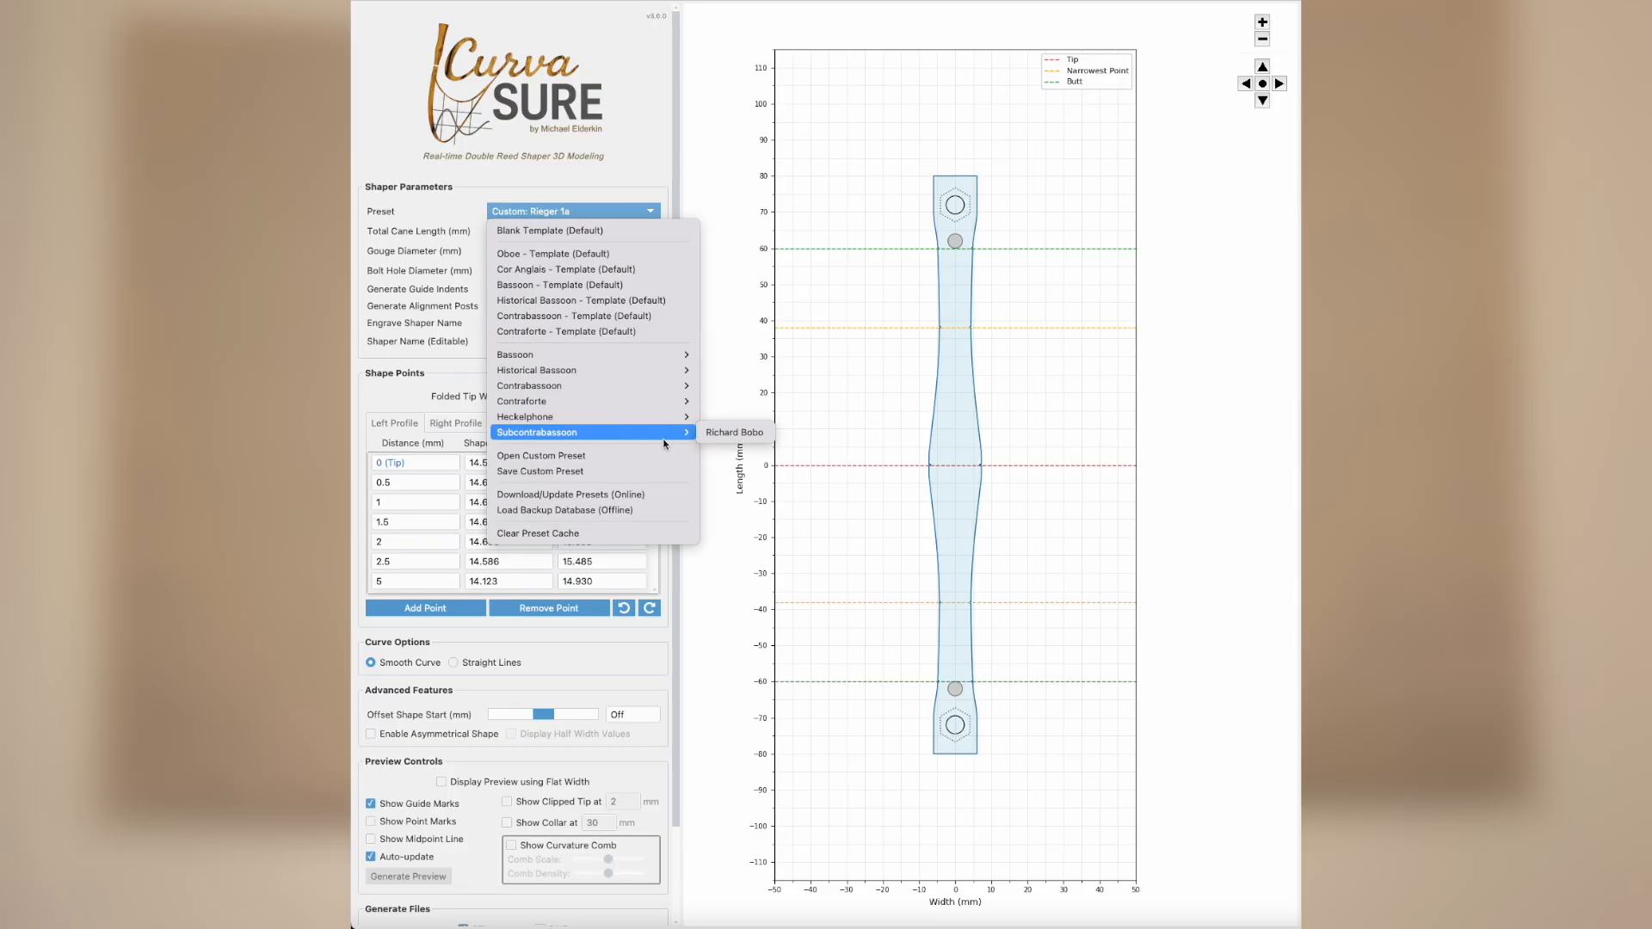
pyautogui.click(731, 433)
pyautogui.click(528, 251)
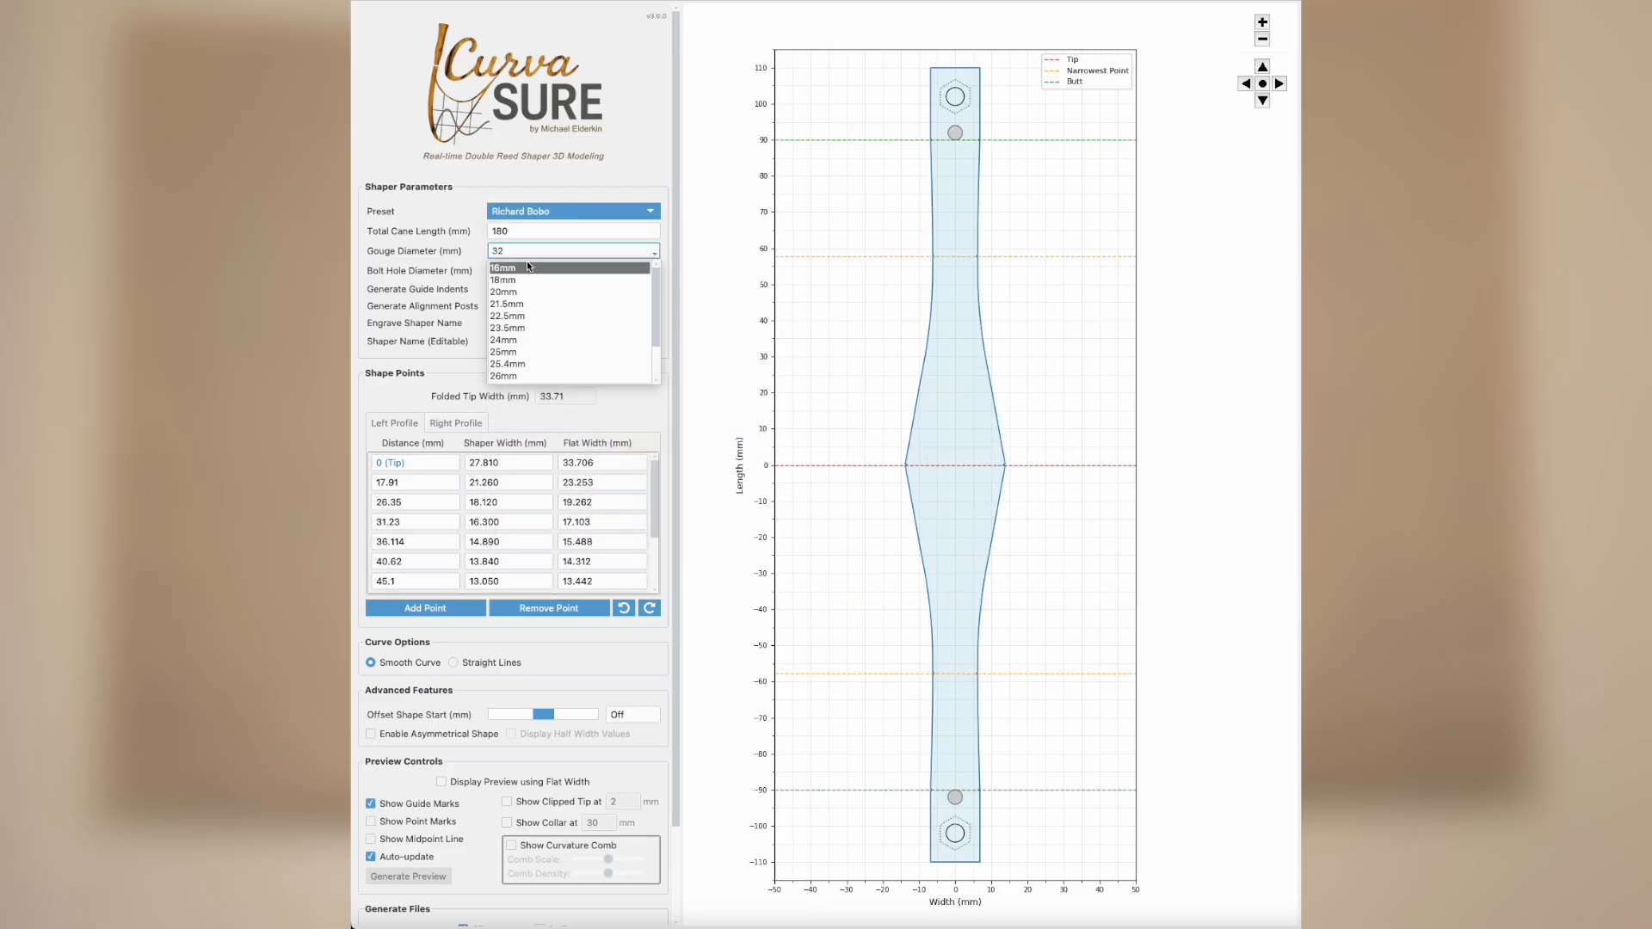
pyautogui.click(525, 267)
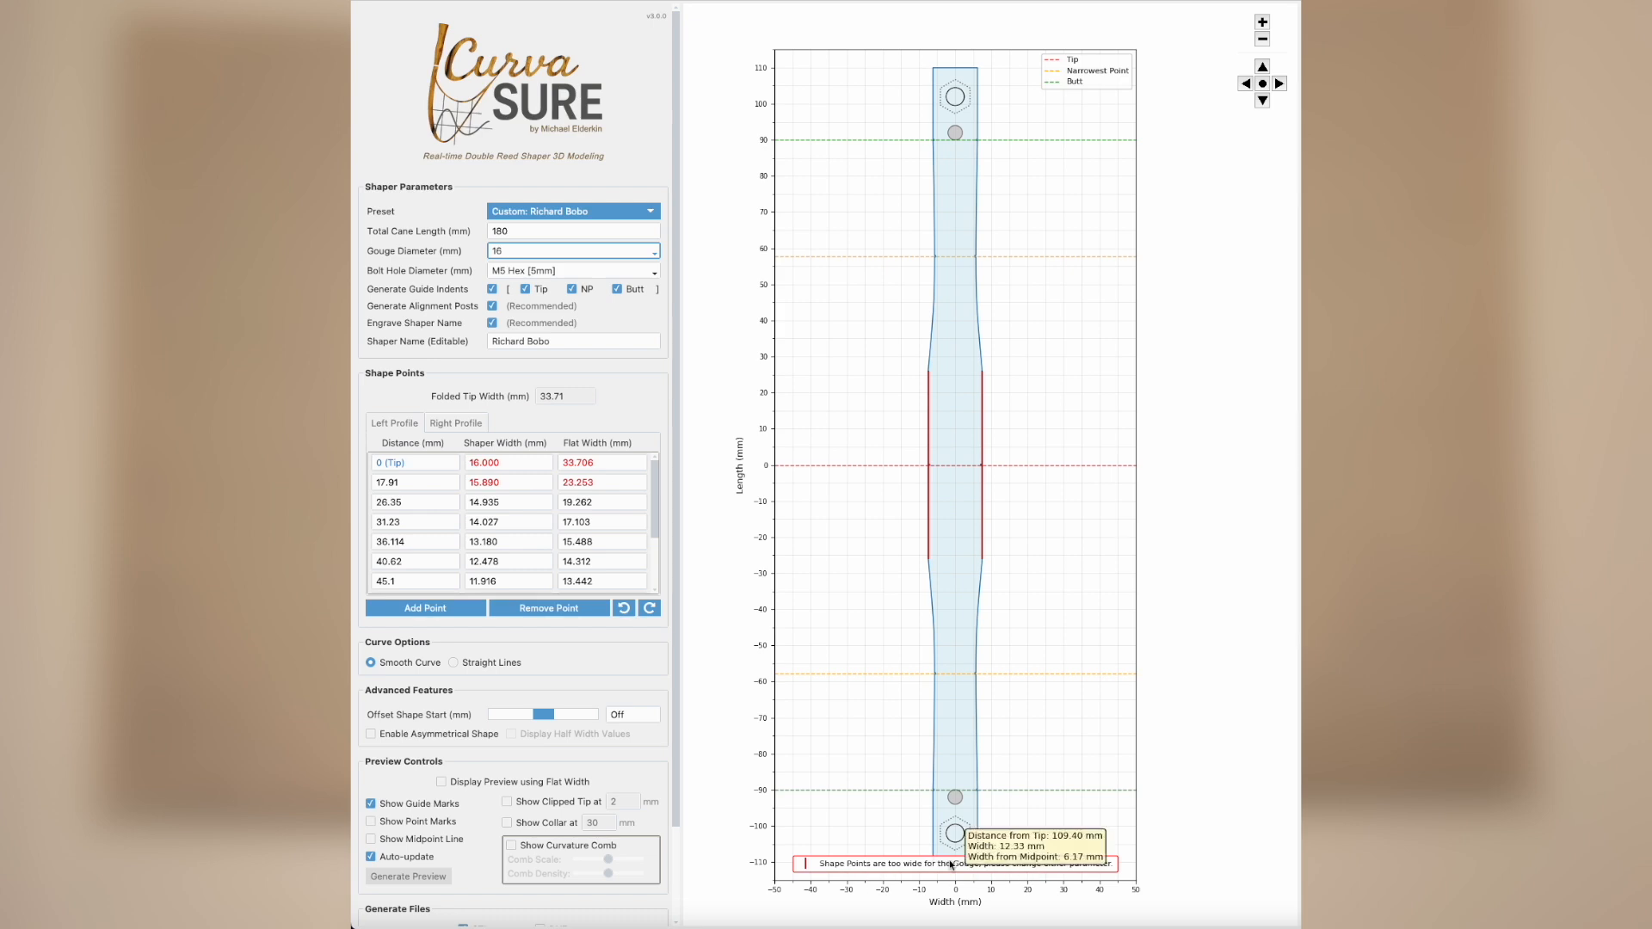
# Step: Reload the Rieger 1a bassoon preset in place of the subcontrabassoon shaper
pyautogui.click(560, 209)
pyautogui.moveTo(654, 355)
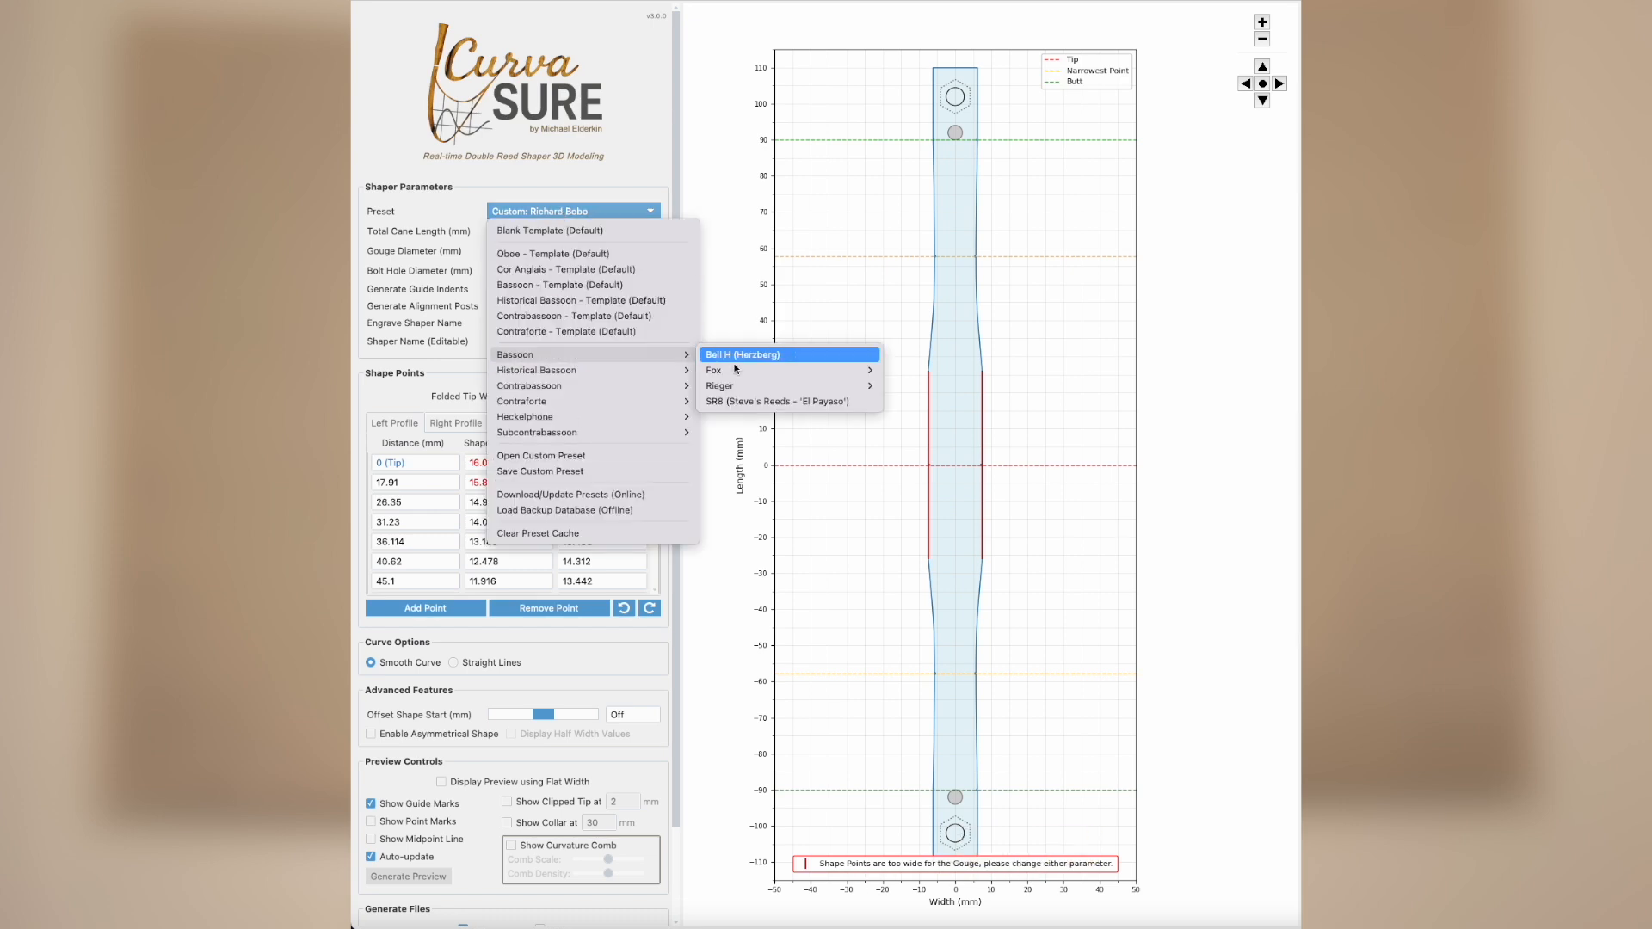
pyautogui.moveTo(819, 385)
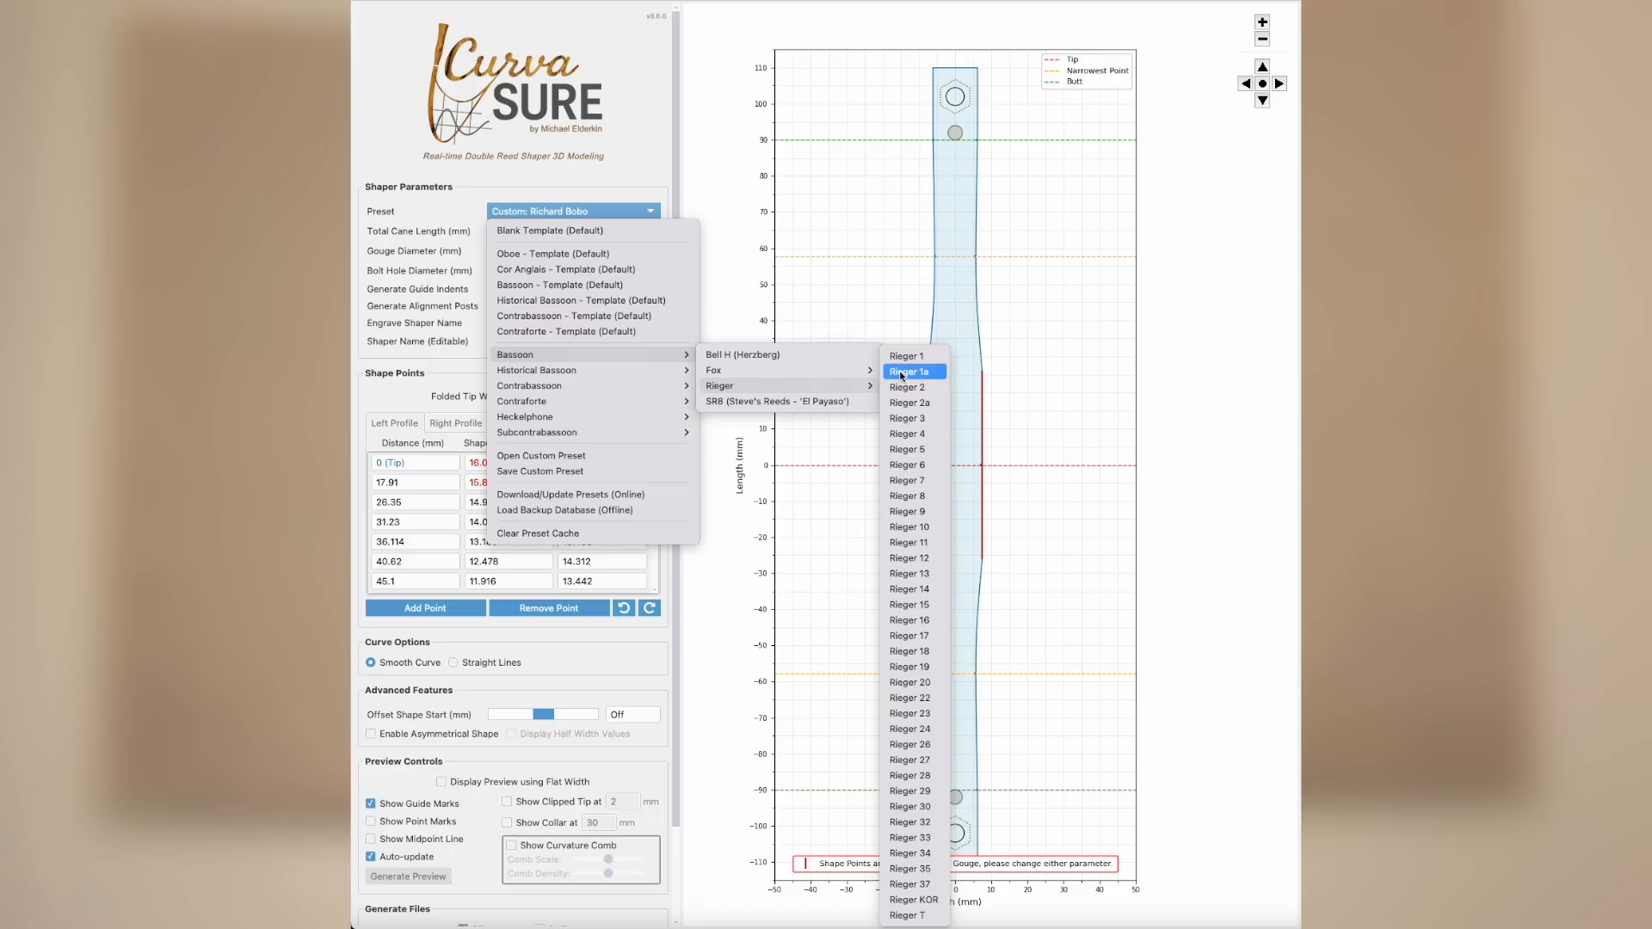
pyautogui.click(902, 373)
# Step: Try the M4 Hex and M4 bolt hole diameters, and set the bolt hole back to M5 Hex [5mm]
pyautogui.click(530, 271)
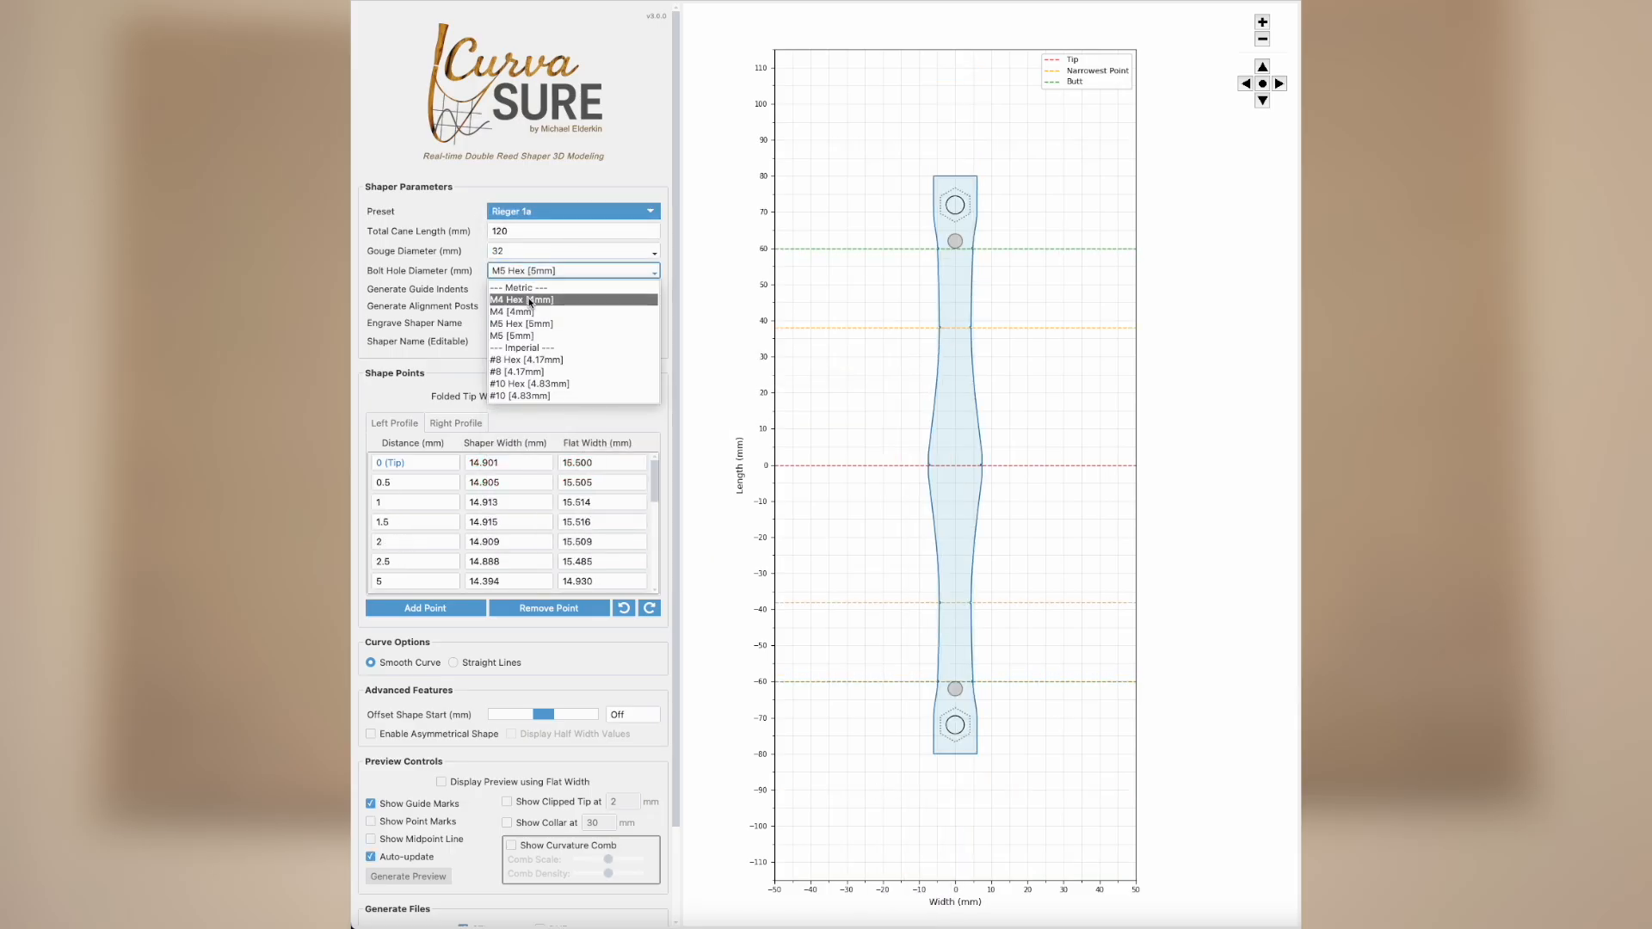
pyautogui.click(530, 301)
pyautogui.click(539, 272)
pyautogui.click(527, 312)
pyautogui.click(537, 274)
pyautogui.click(522, 325)
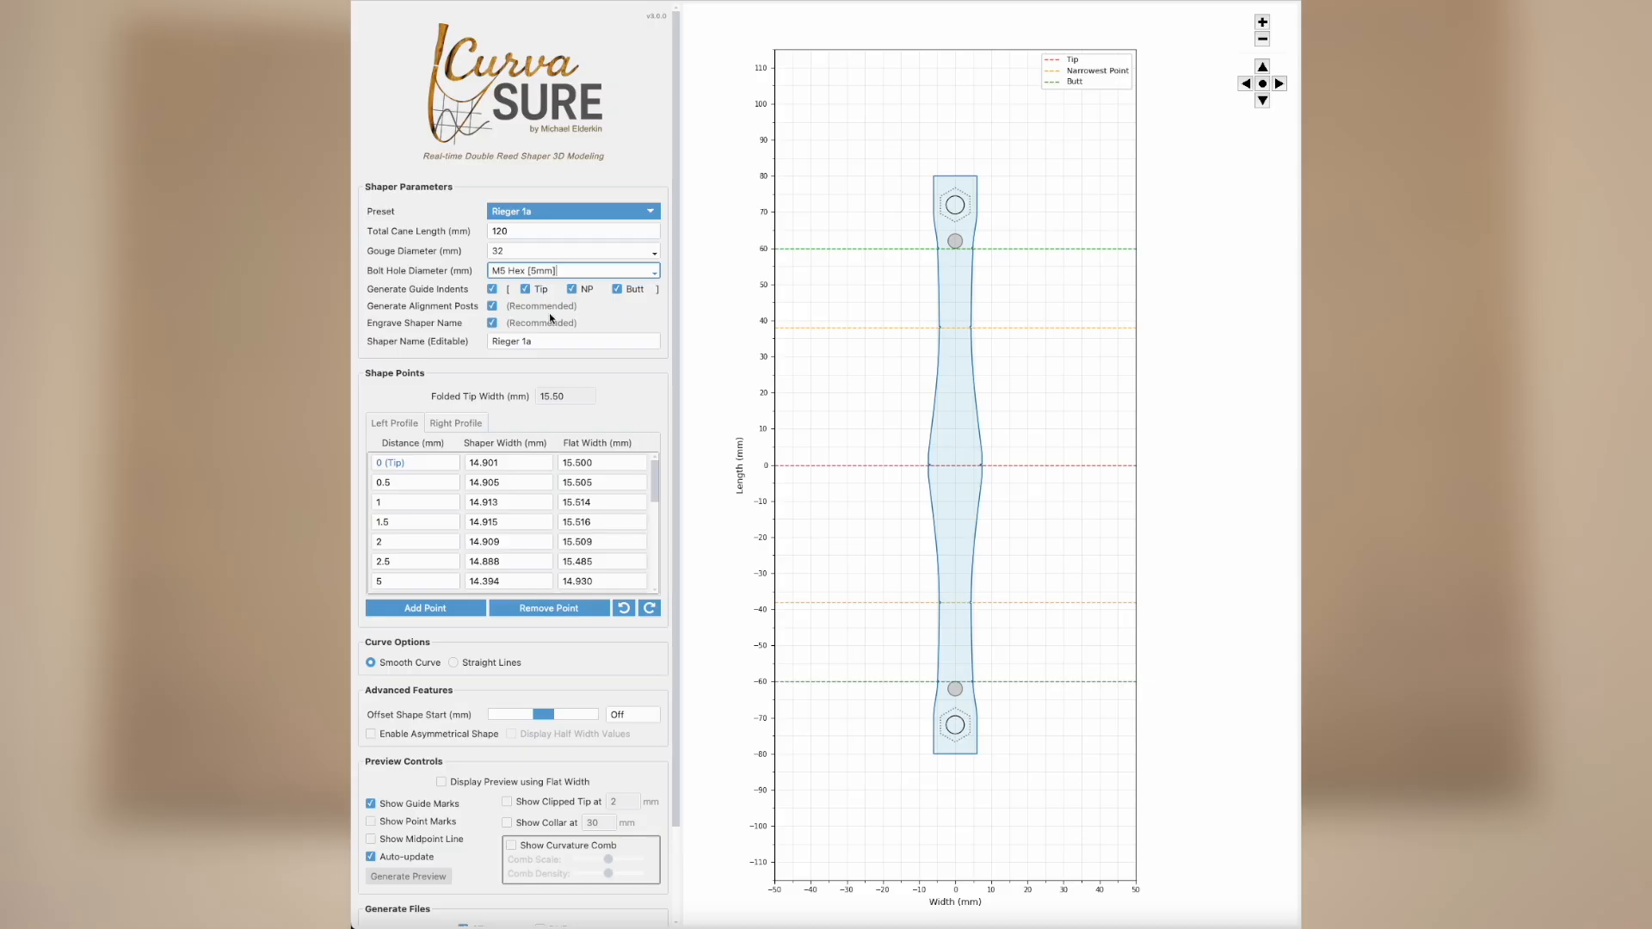
# Step: Toggle the generation of alignment posts off and on several times, leaving it enabled
pyautogui.click(491, 308)
pyautogui.click(490, 308)
pyautogui.click(491, 307)
pyautogui.click(491, 307)
pyautogui.click(491, 307)
pyautogui.click(491, 307)
# Step: Try a shaper width of 5 mm at the 60 mm shape point and undo the change
pyautogui.moveTo(653, 482); pyautogui.dragTo(658, 583)
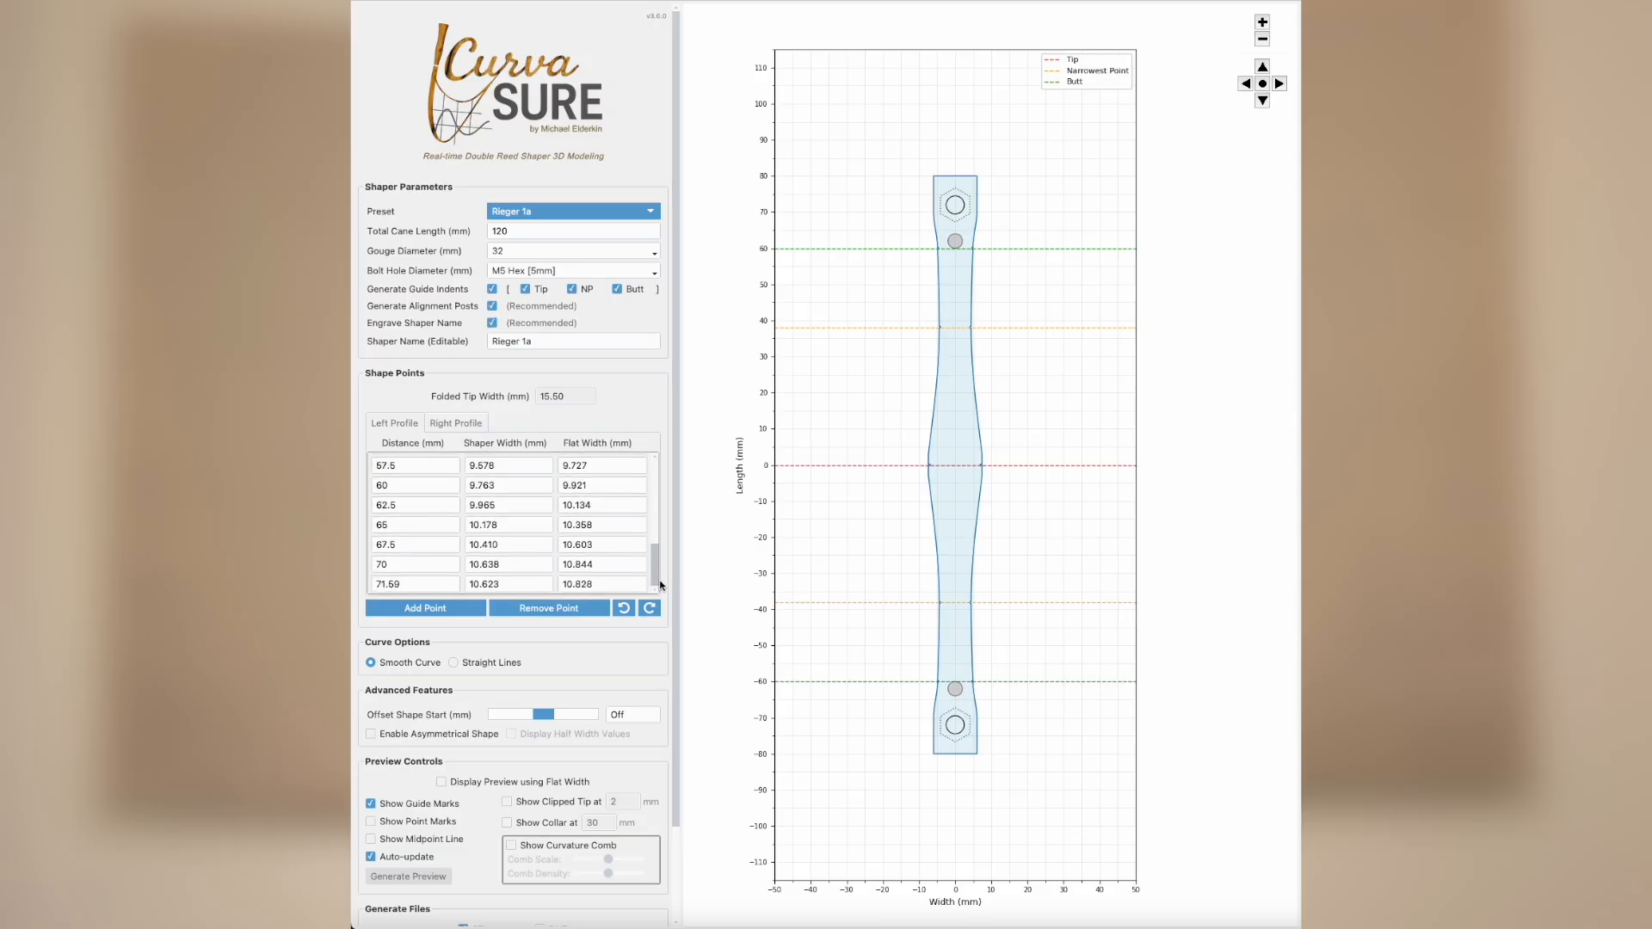
pyautogui.moveTo(505, 487); pyautogui.dragTo(442, 471)
pyautogui.write('5')
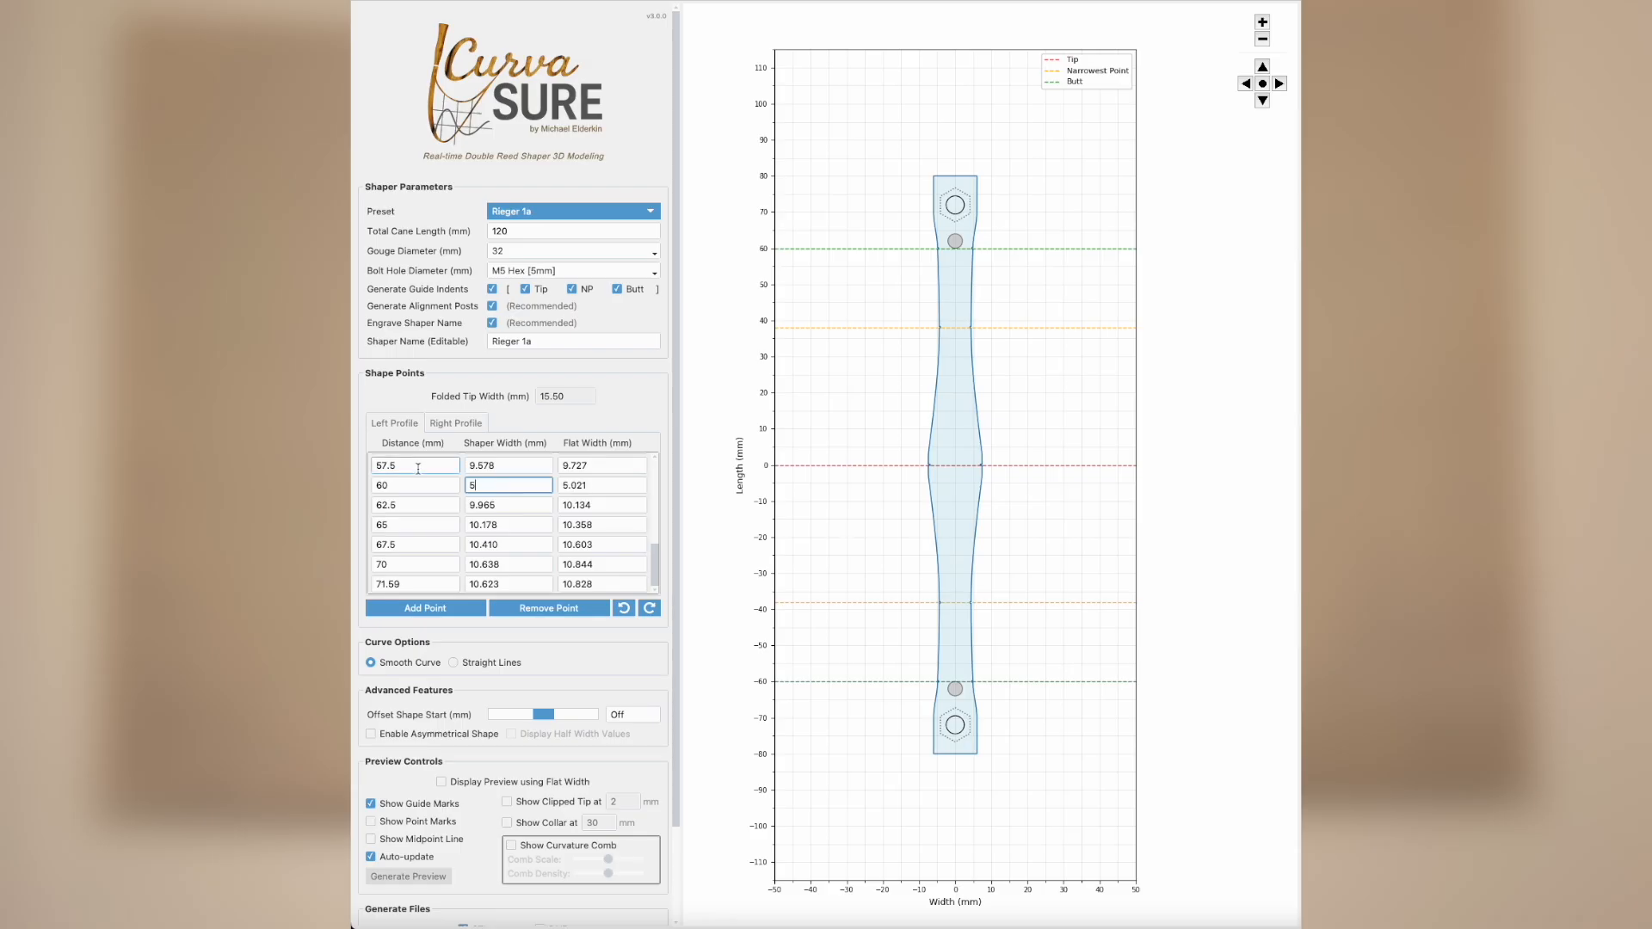
pyautogui.moveTo(966, 699)
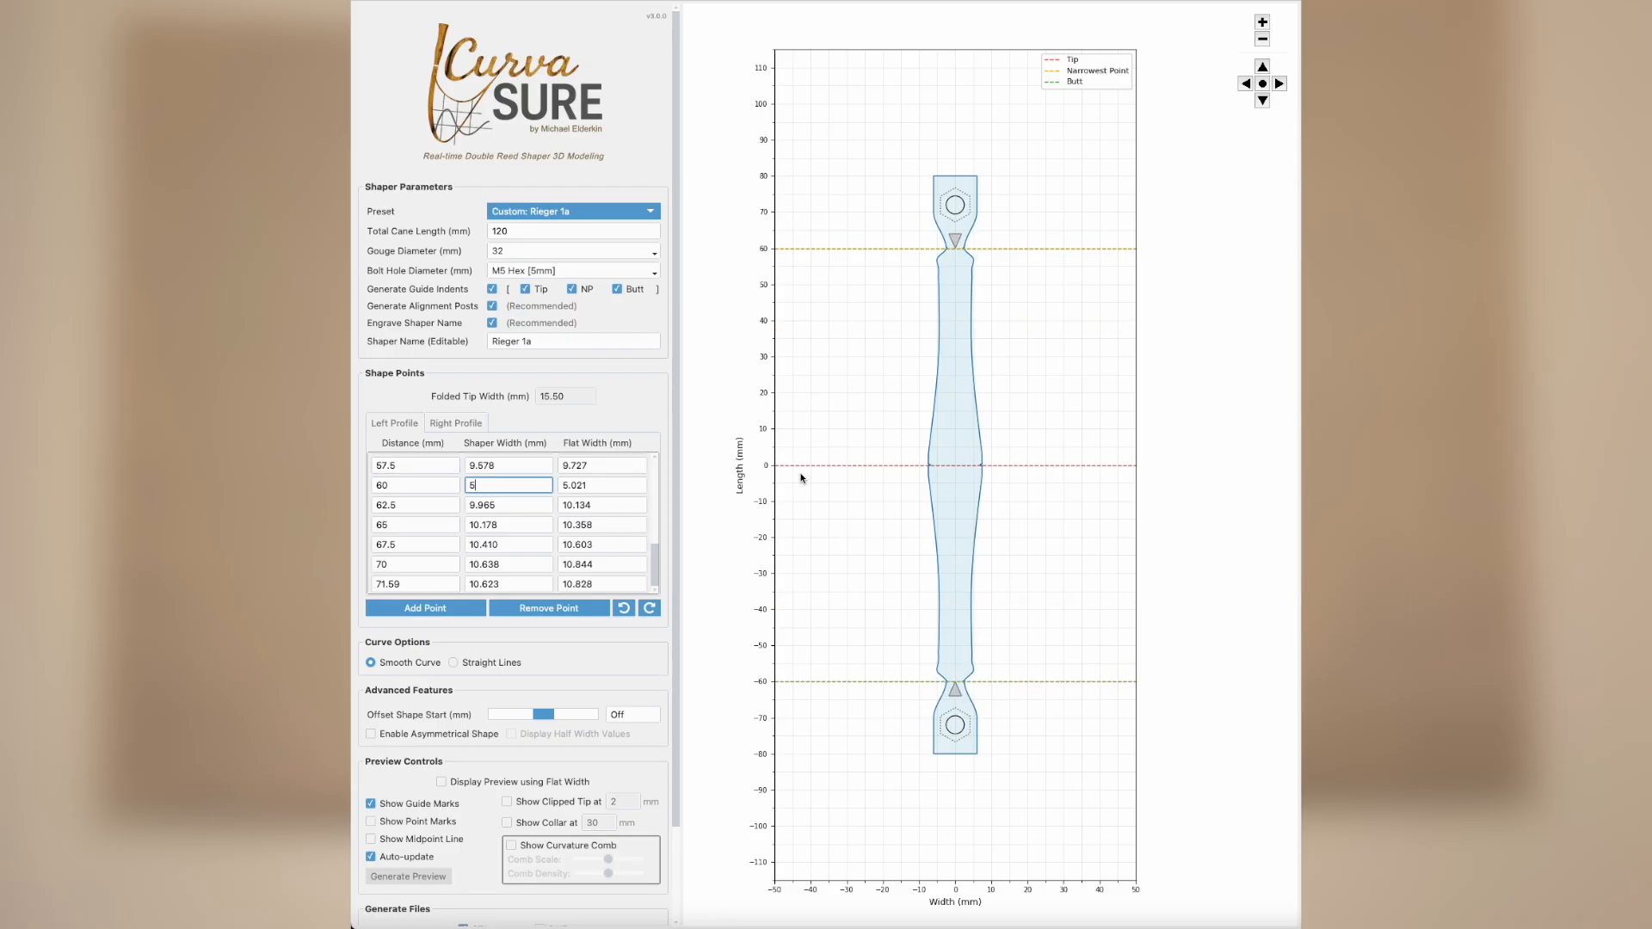
pyautogui.hotkey('ctrl', 'z')
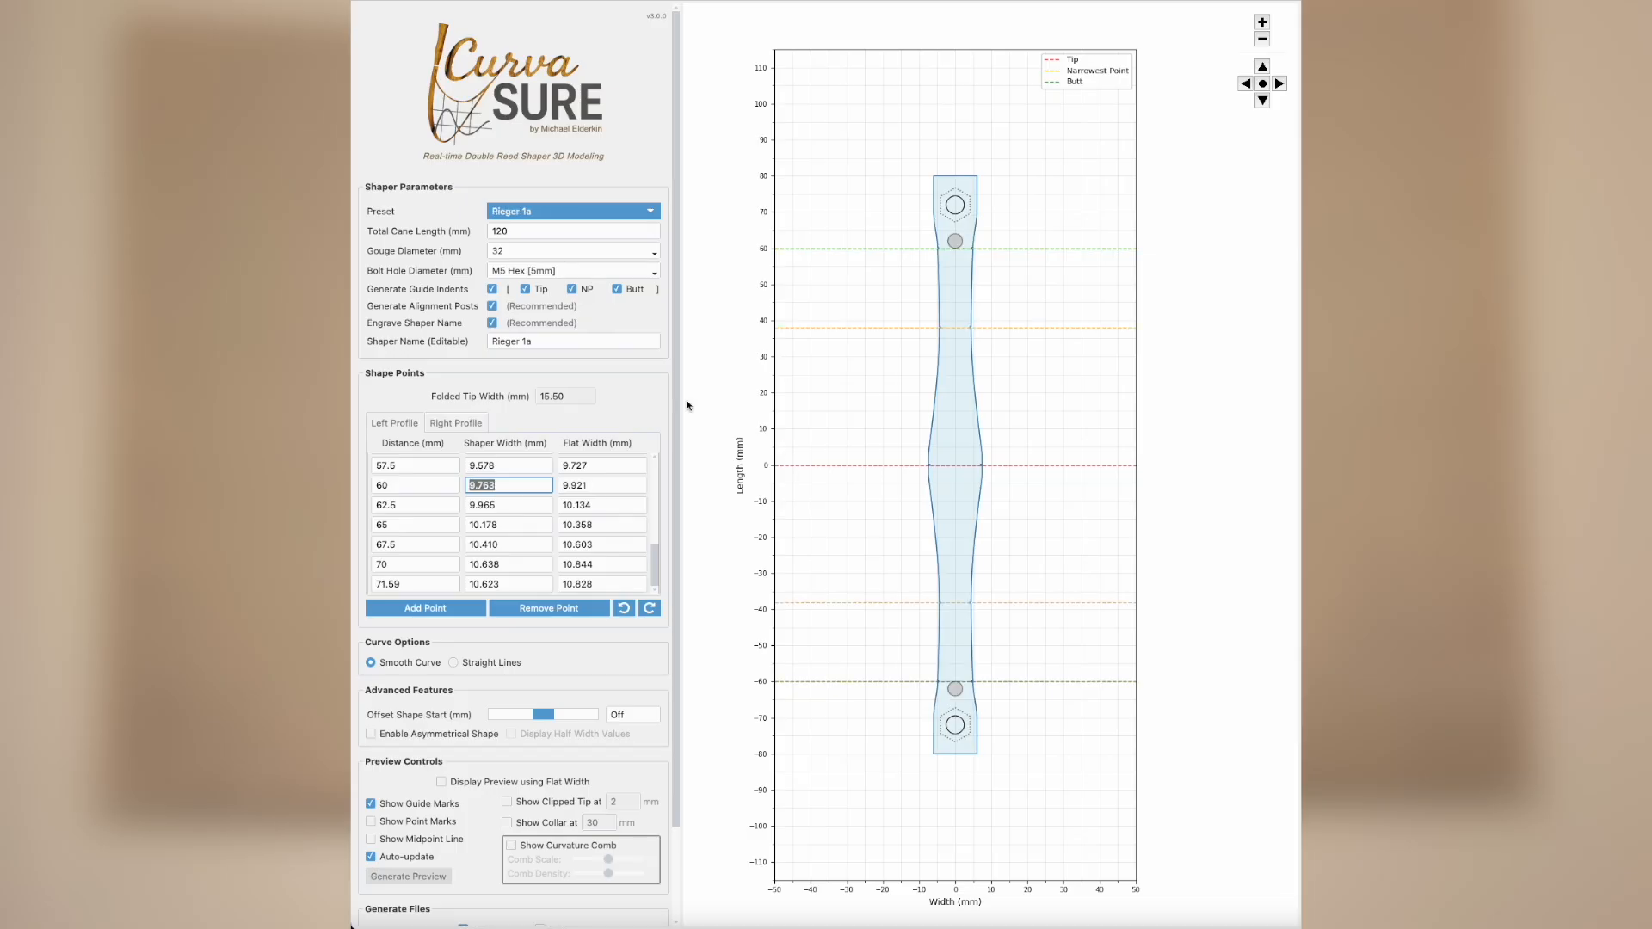
pyautogui.moveTo(655, 557); pyautogui.dragTo(652, 446)
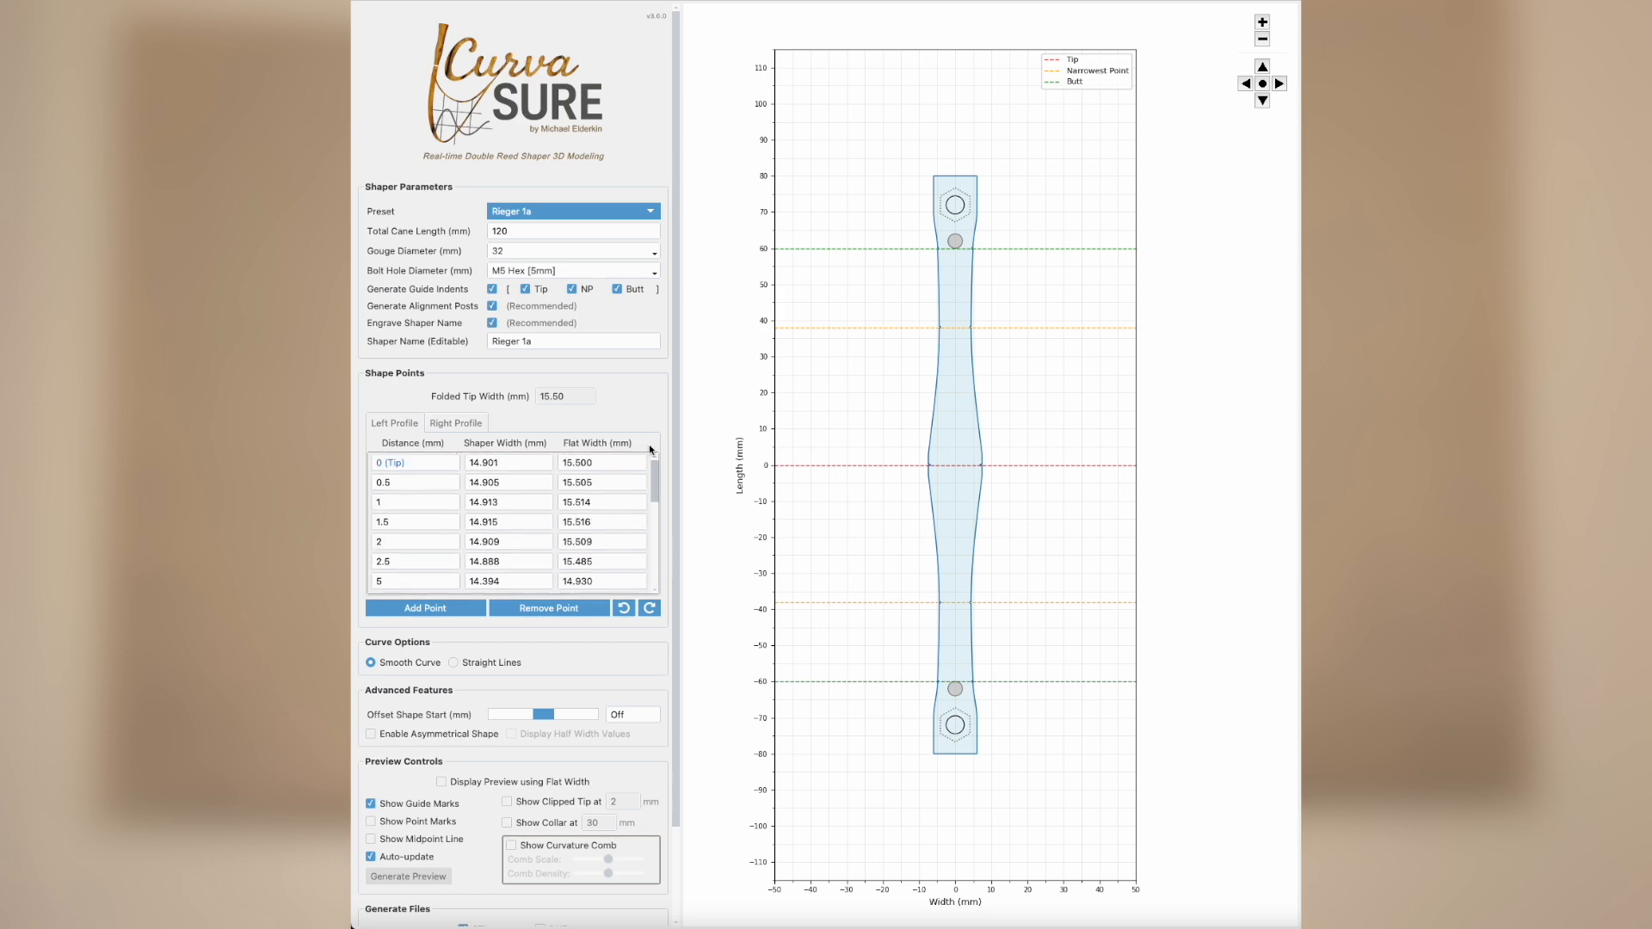
# Step: Re-enter the tip's shaper width as 14.901 mm and the 0.5 mm point's flat width as 15.505 mm
pyautogui.click(549, 344)
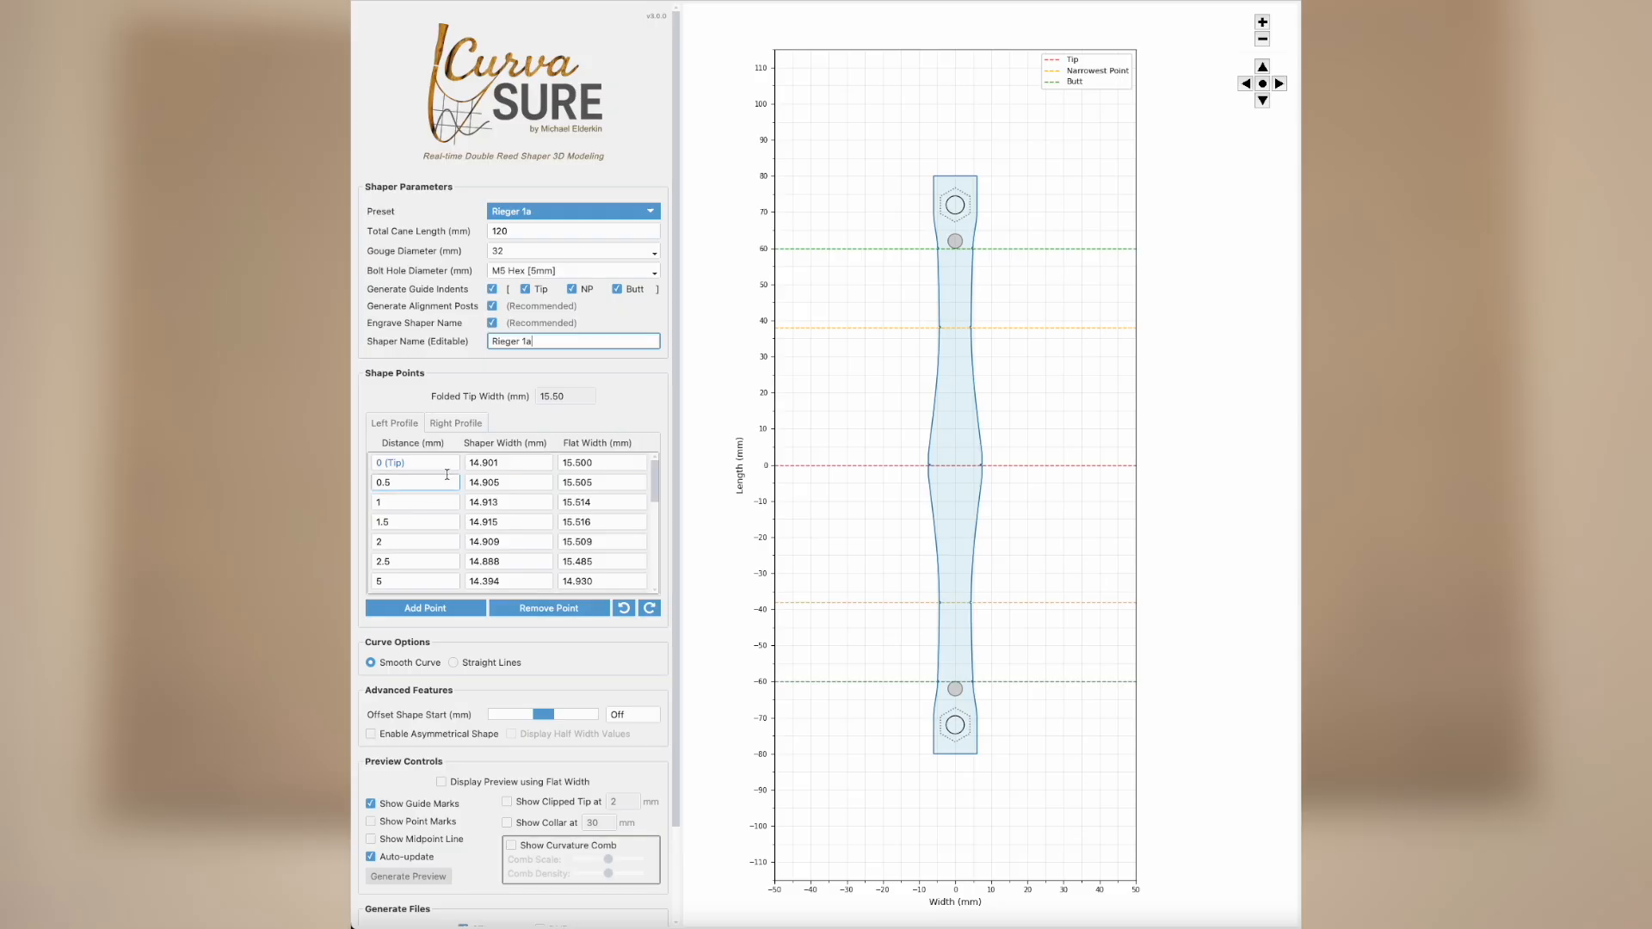
pyautogui.moveTo(511, 463); pyautogui.dragTo(444, 466)
pyautogui.write('14.')
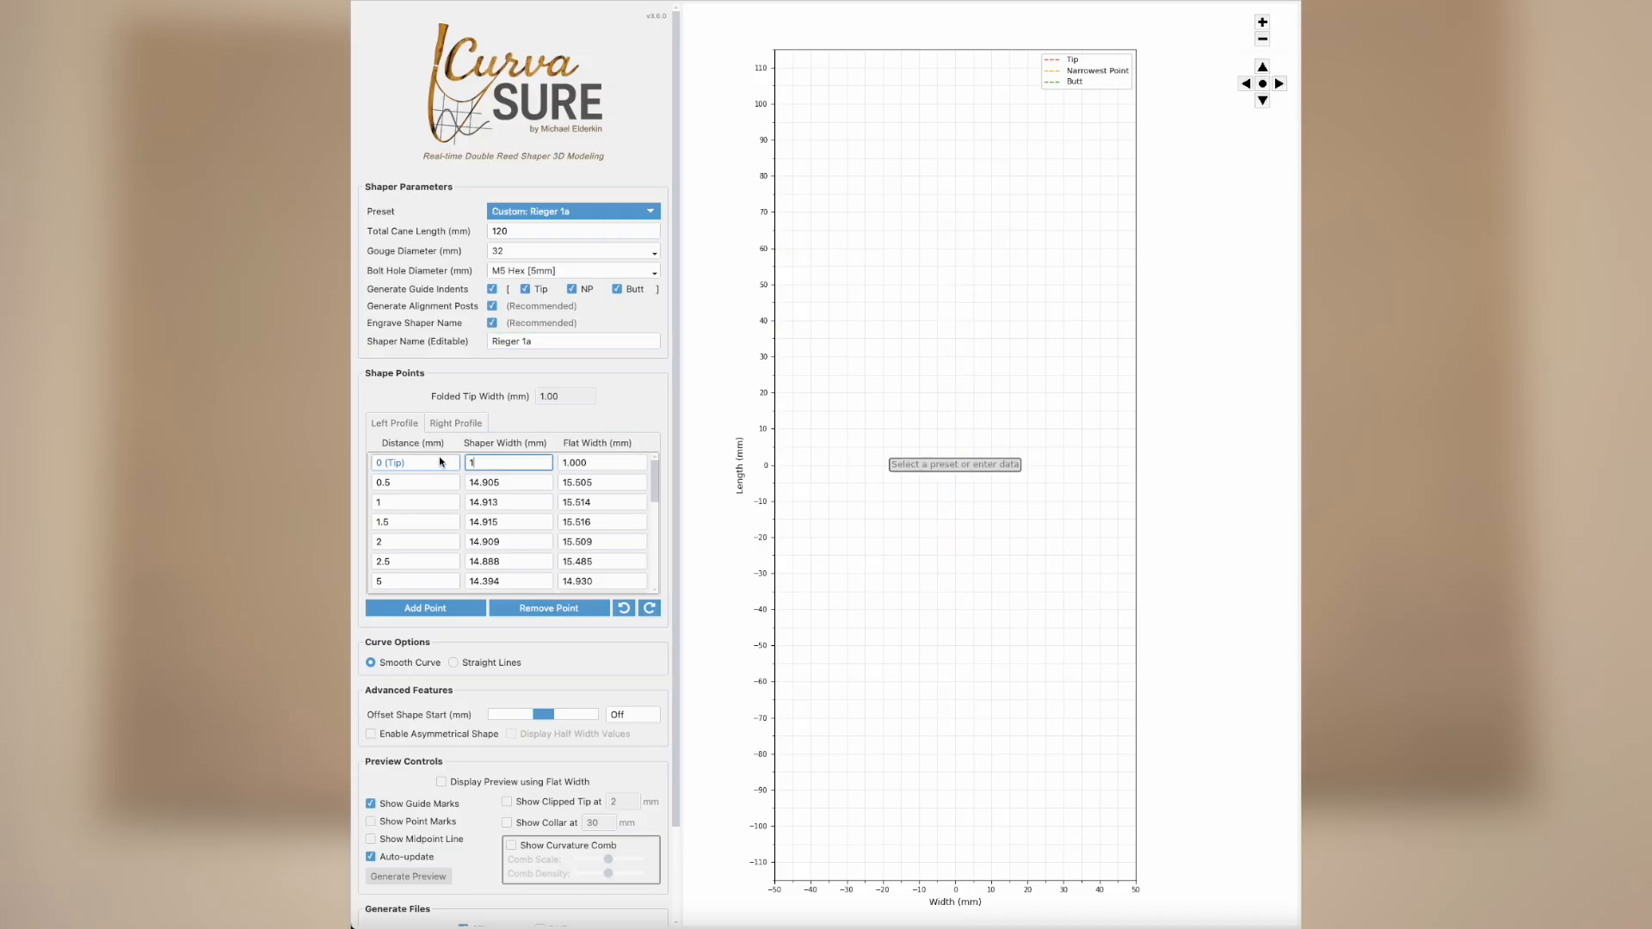
pyautogui.write('901')
pyautogui.click(620, 482)
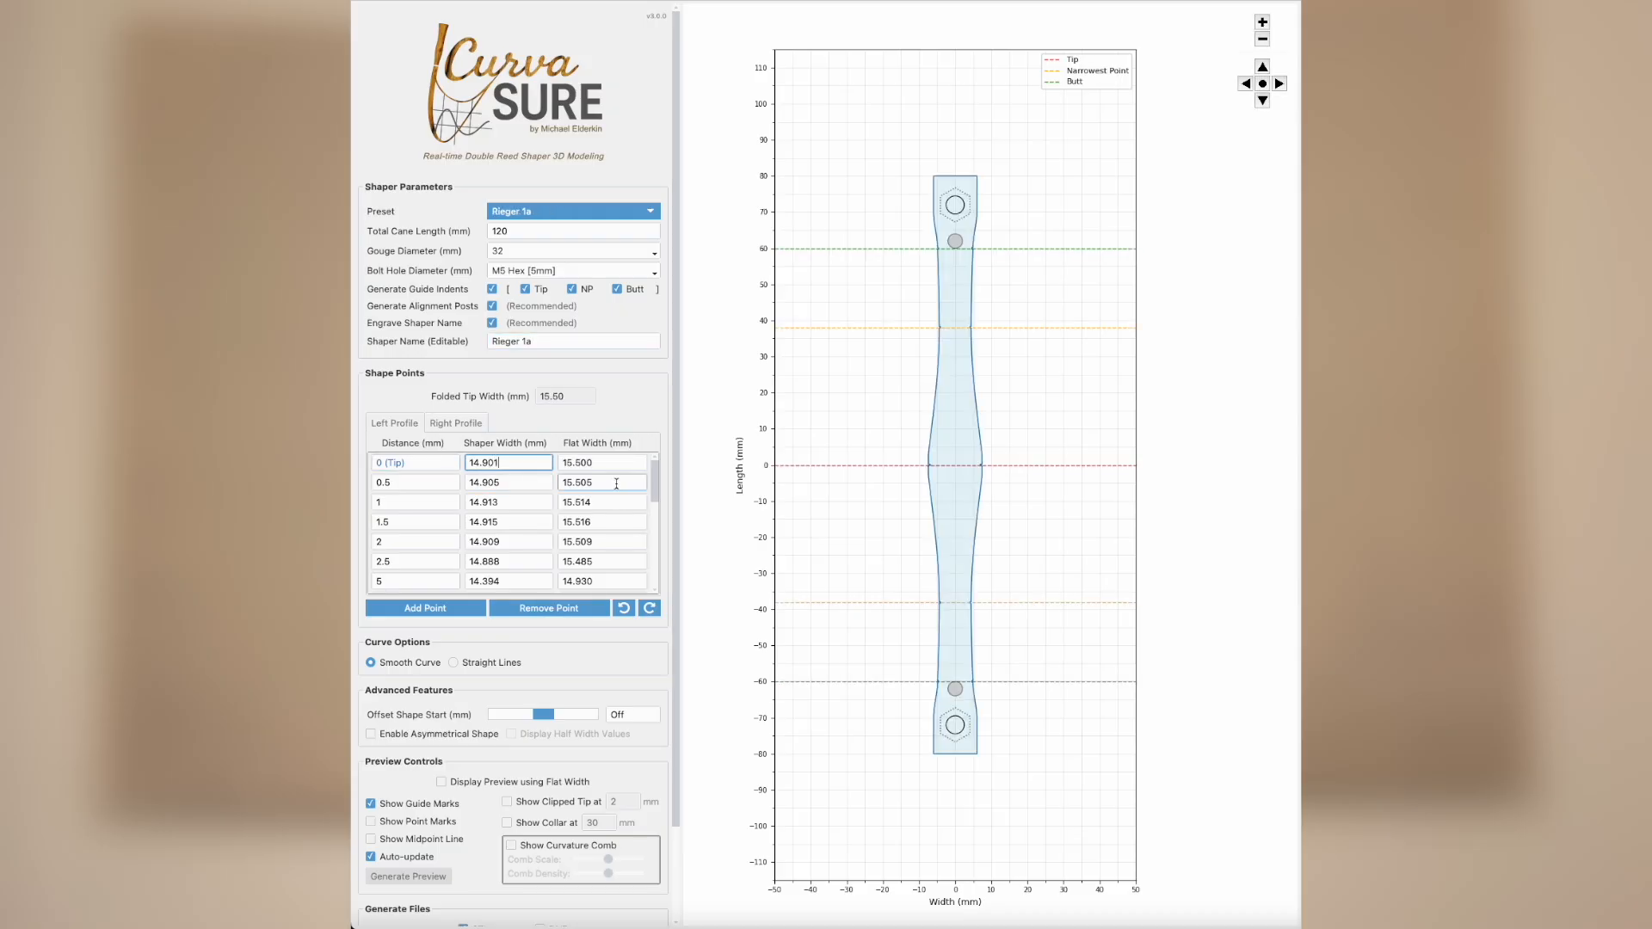
pyautogui.moveTo(620, 480); pyautogui.dragTo(524, 477)
pyautogui.write('15.505')
# Step: Try adding a shape point at 0.7 mm after the 0.5 mm point, with shaper width 14, and remove it
pyautogui.click(415, 482)
pyautogui.click(426, 610)
pyautogui.click(406, 503)
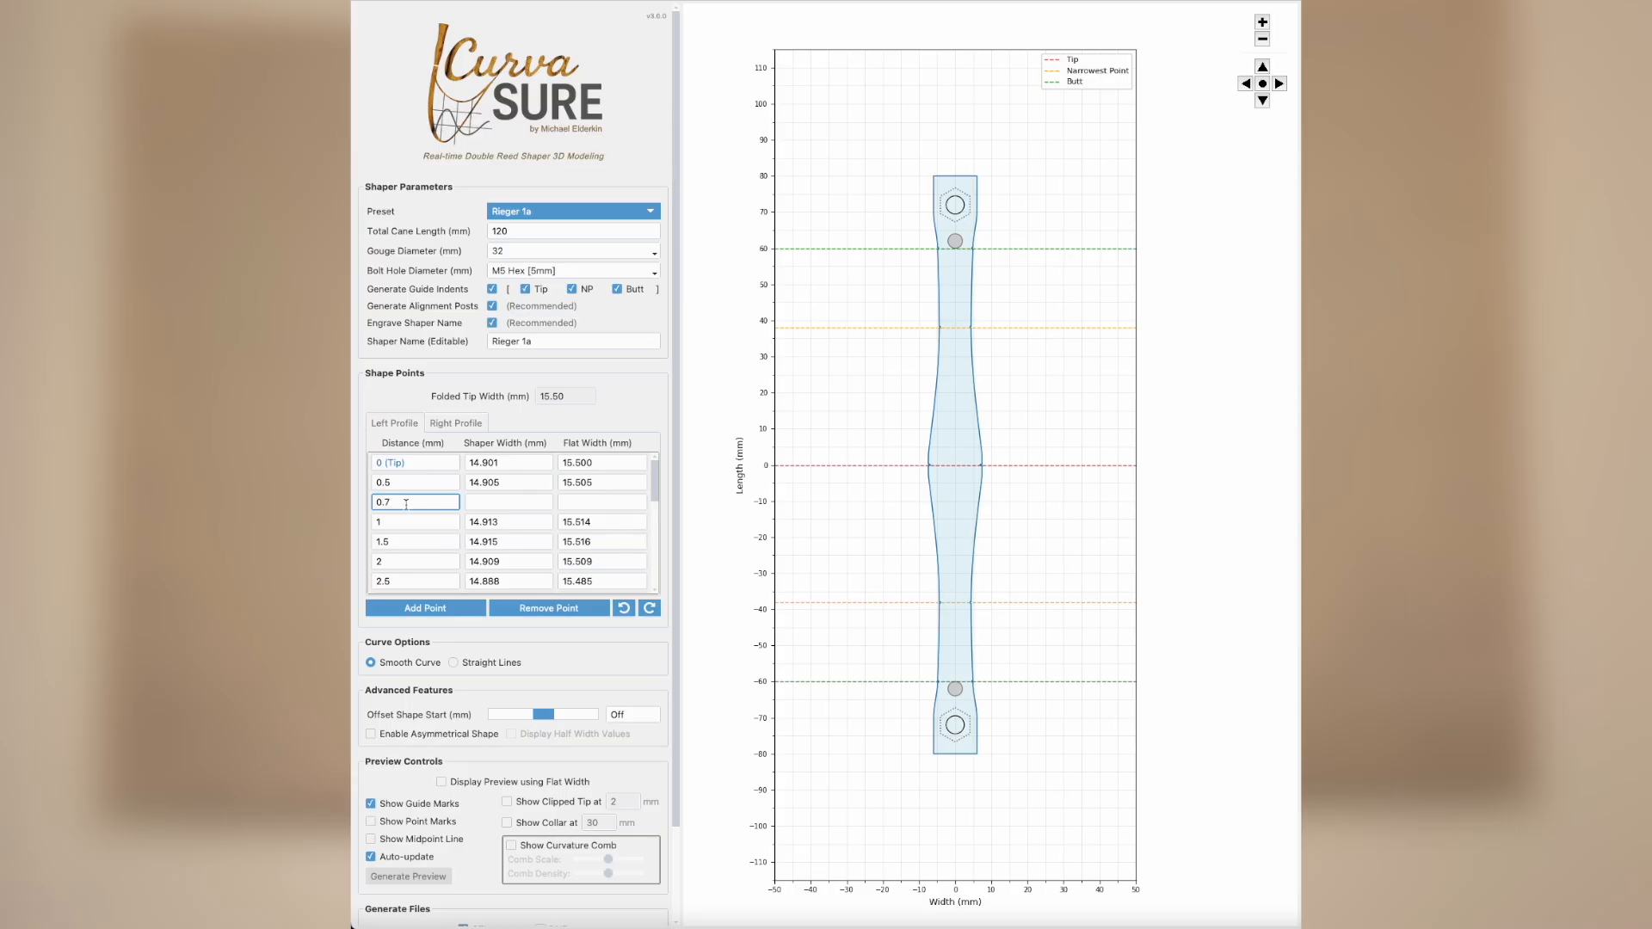
pyautogui.press('Tab')
pyautogui.write('14')
pyautogui.click(531, 609)
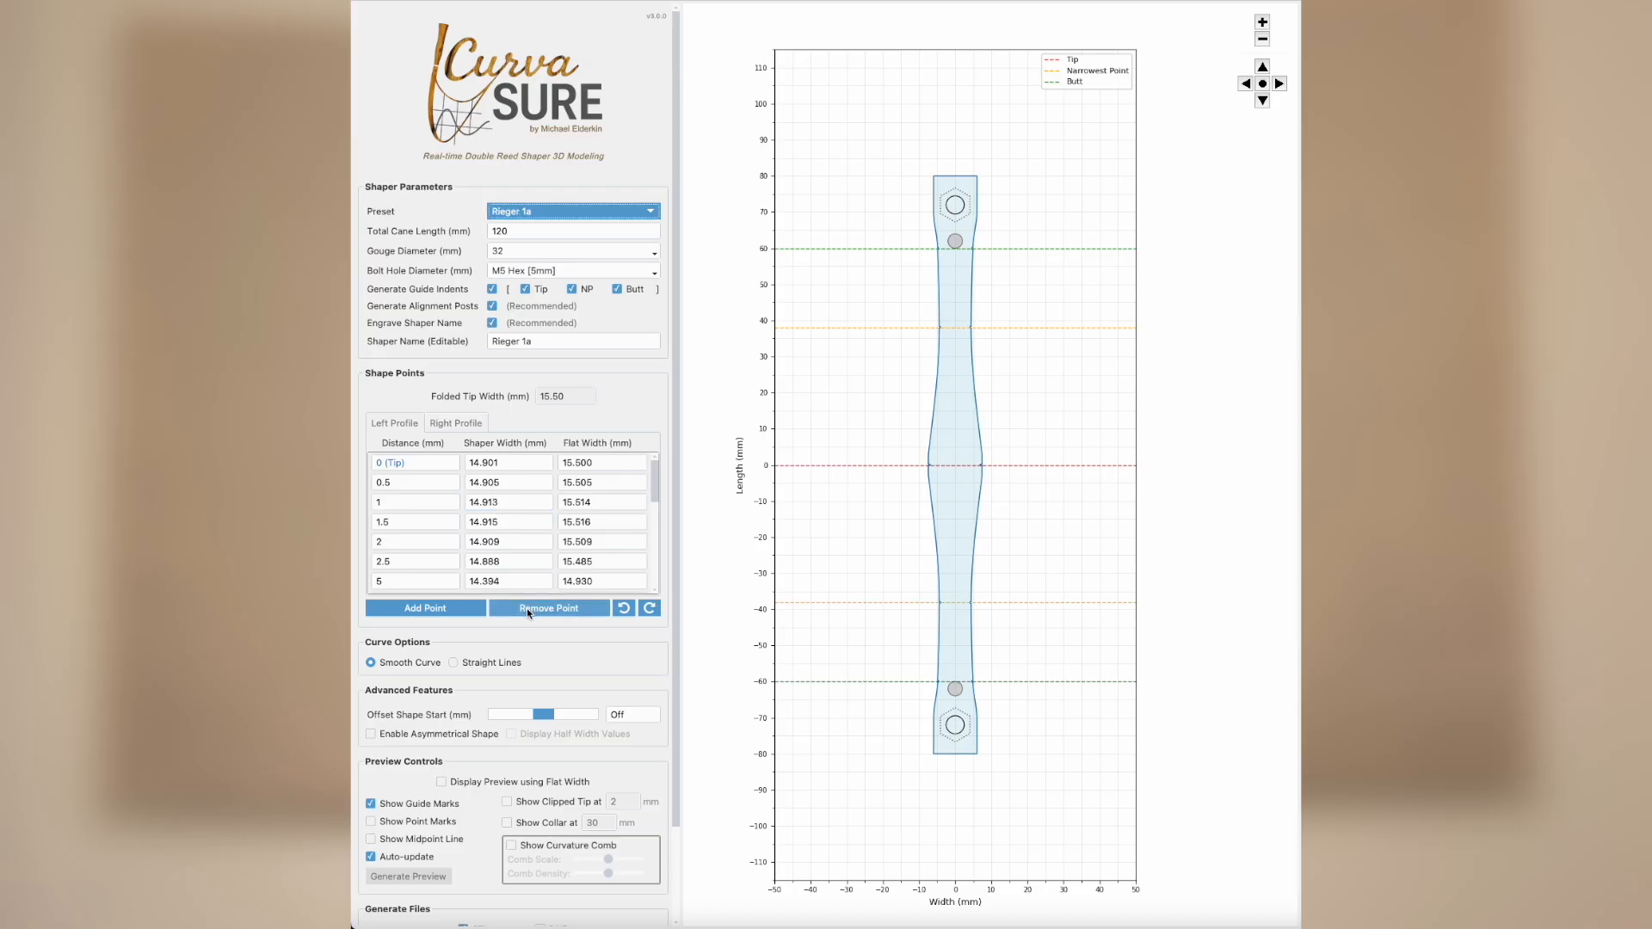
# Step: Switch the curve option between Straight Lines and Smooth Curve several times, leaving Smooth Curve selected
pyautogui.click(456, 665)
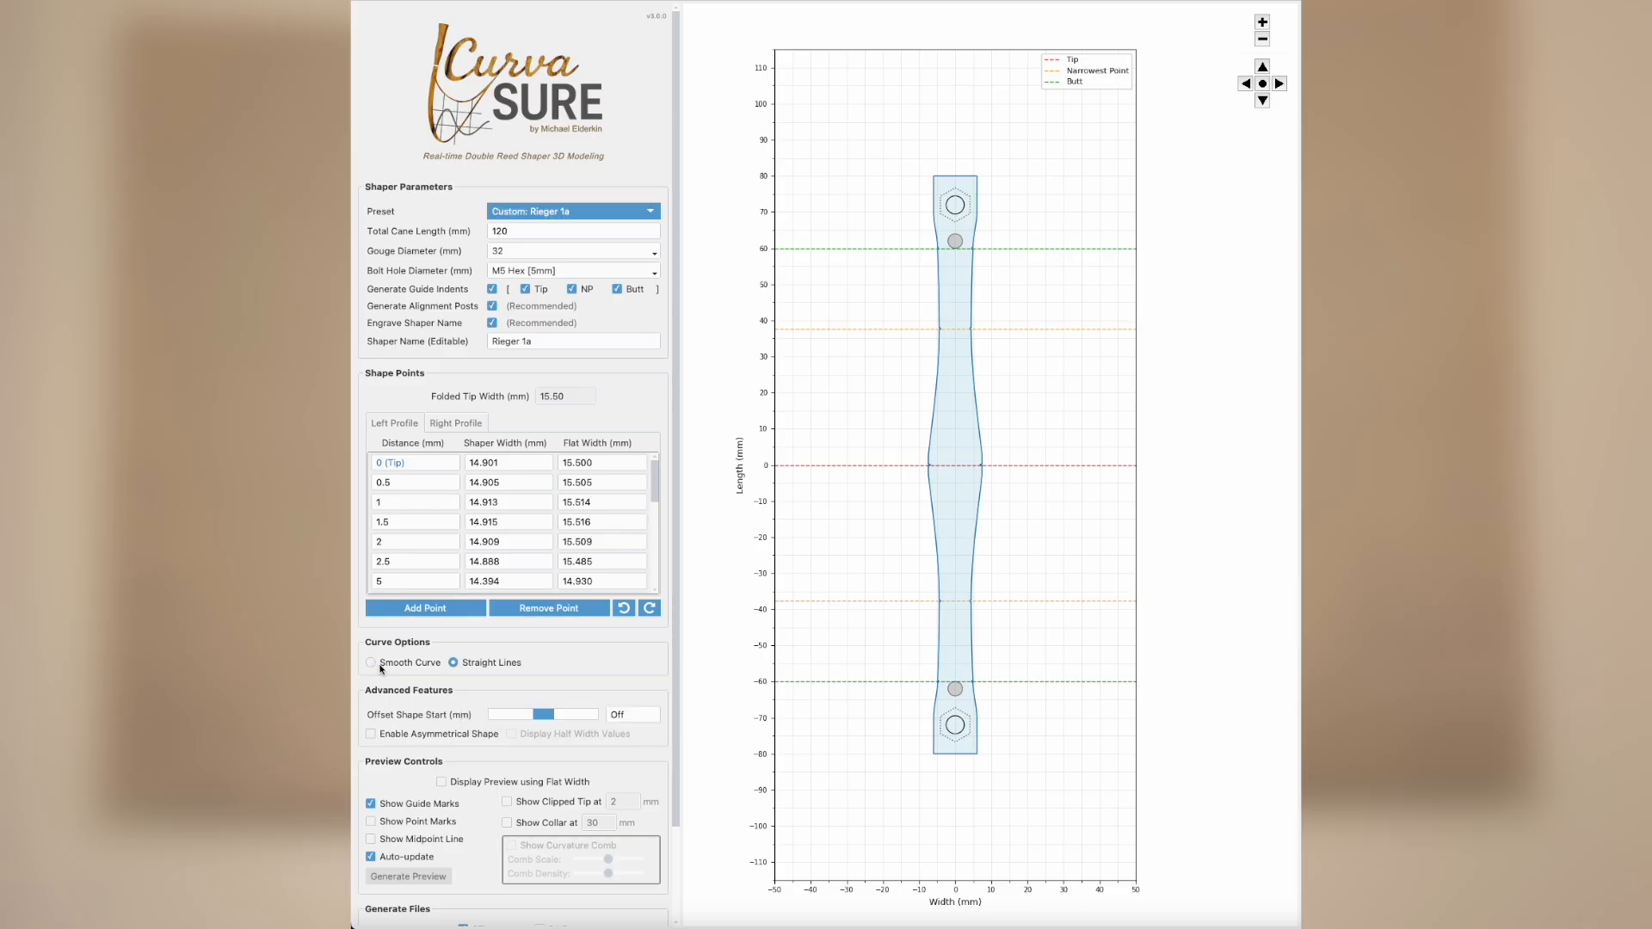
pyautogui.click(371, 663)
pyautogui.click(454, 664)
pyautogui.click(370, 663)
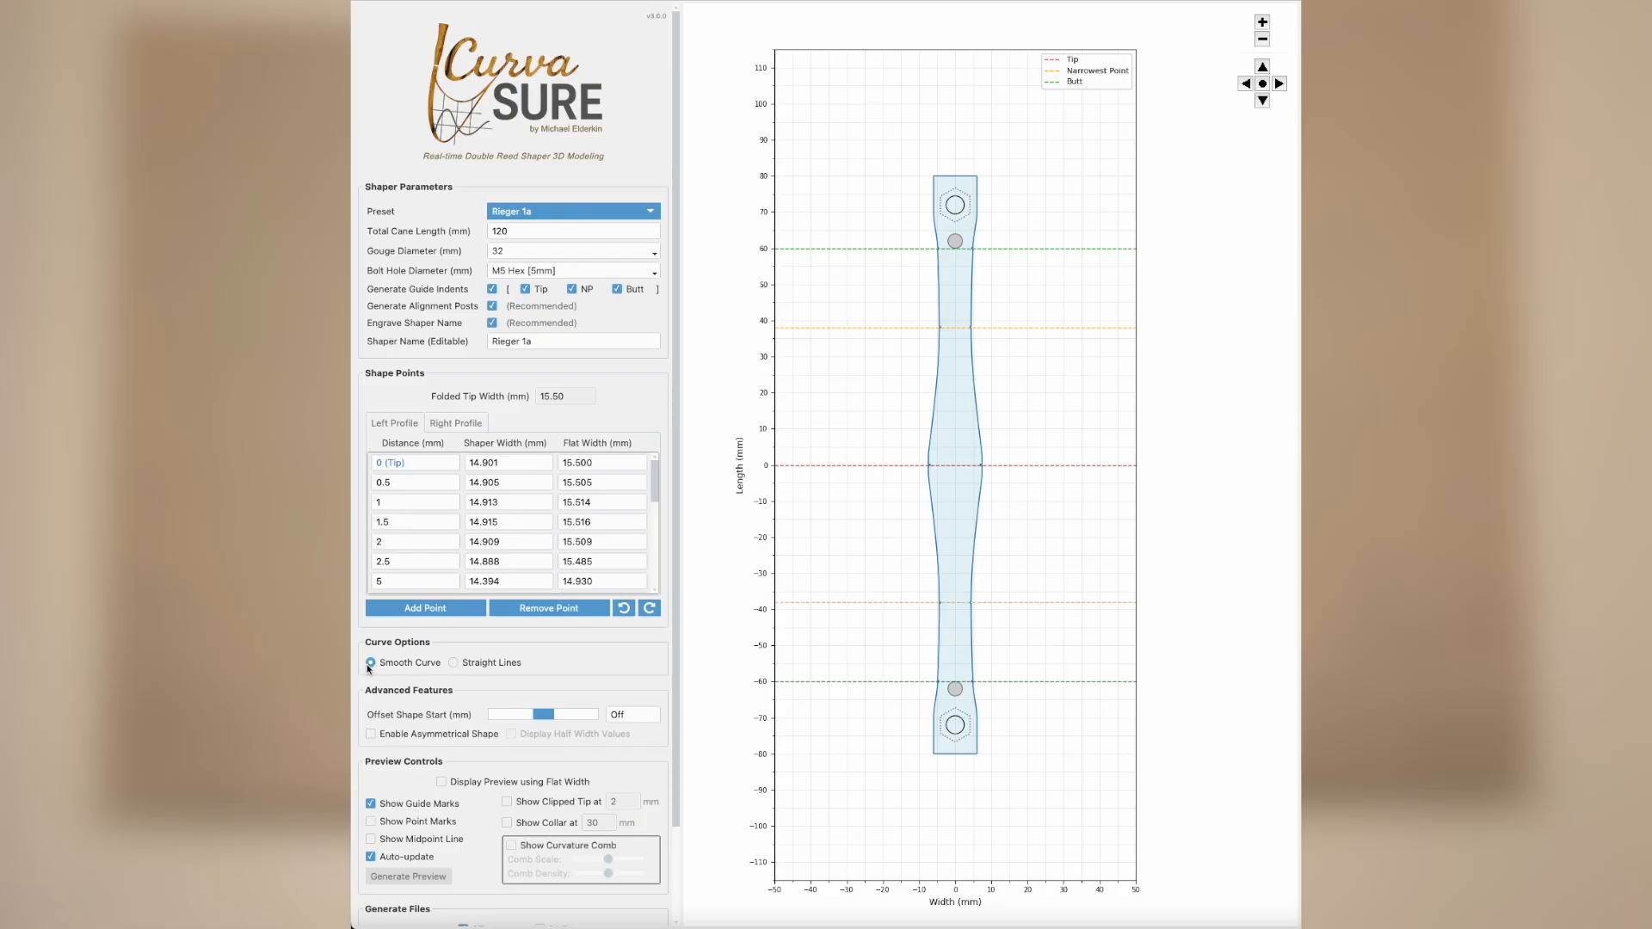
pyautogui.click(453, 664)
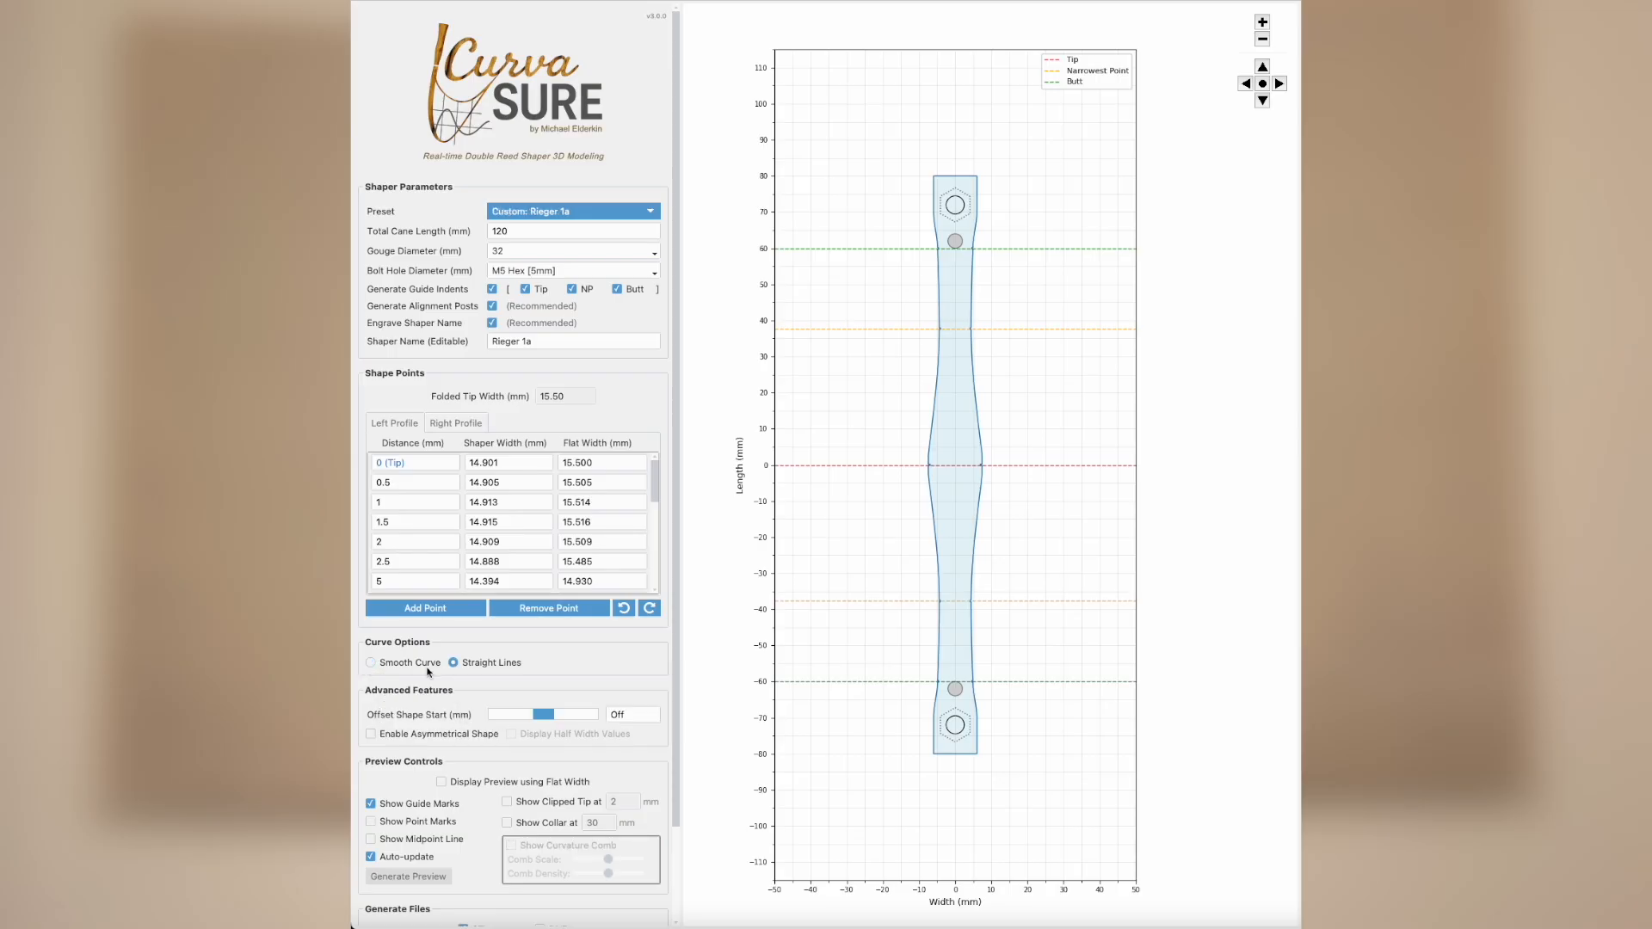
pyautogui.click(371, 664)
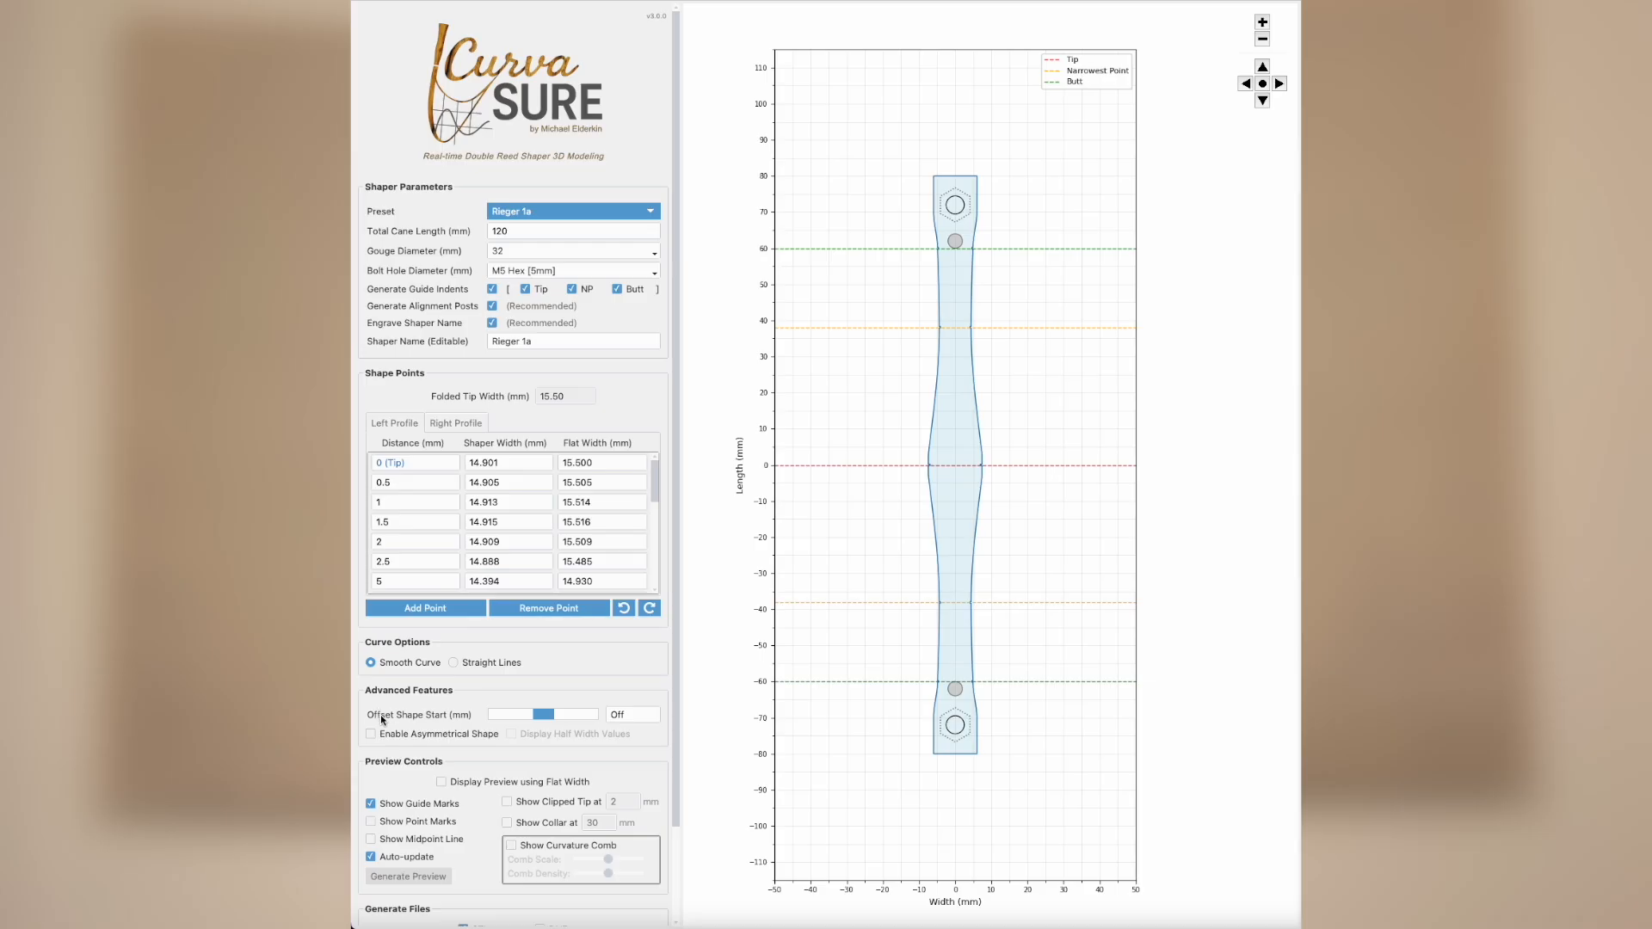
# Step: Try offsetting the shape start by about 2.2 mm and reset the offset to Off
pyautogui.moveTo(543, 716); pyautogui.dragTo(548, 719)
pyautogui.moveTo(559, 719); pyautogui.dragTo(560, 720)
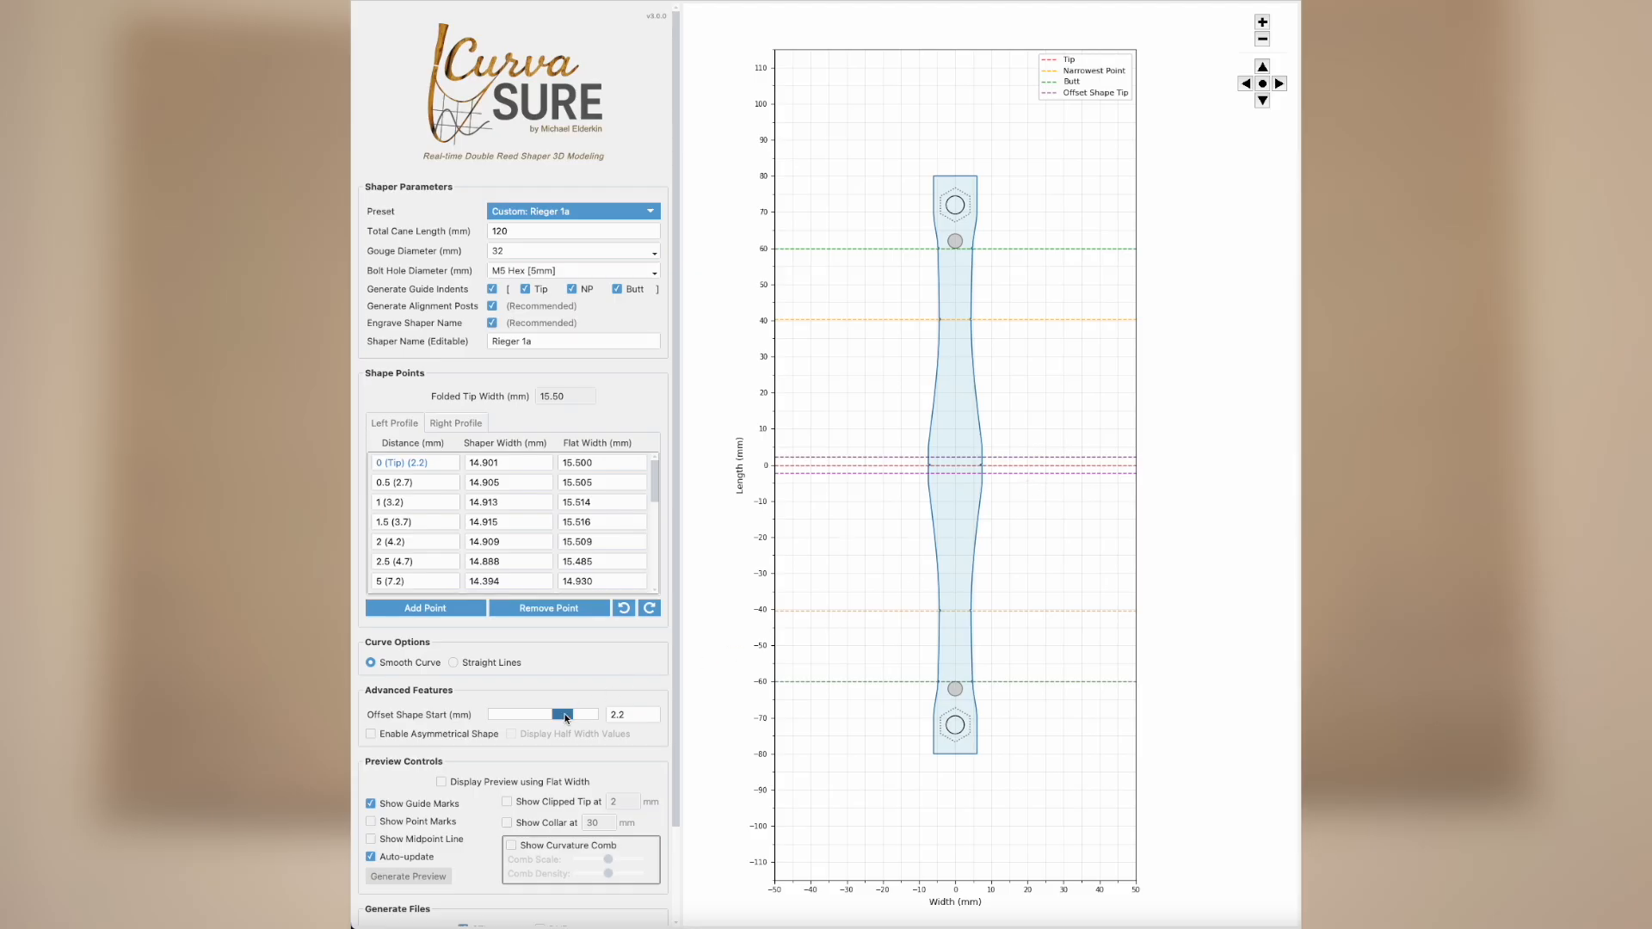
pyautogui.doubleClick(565, 715)
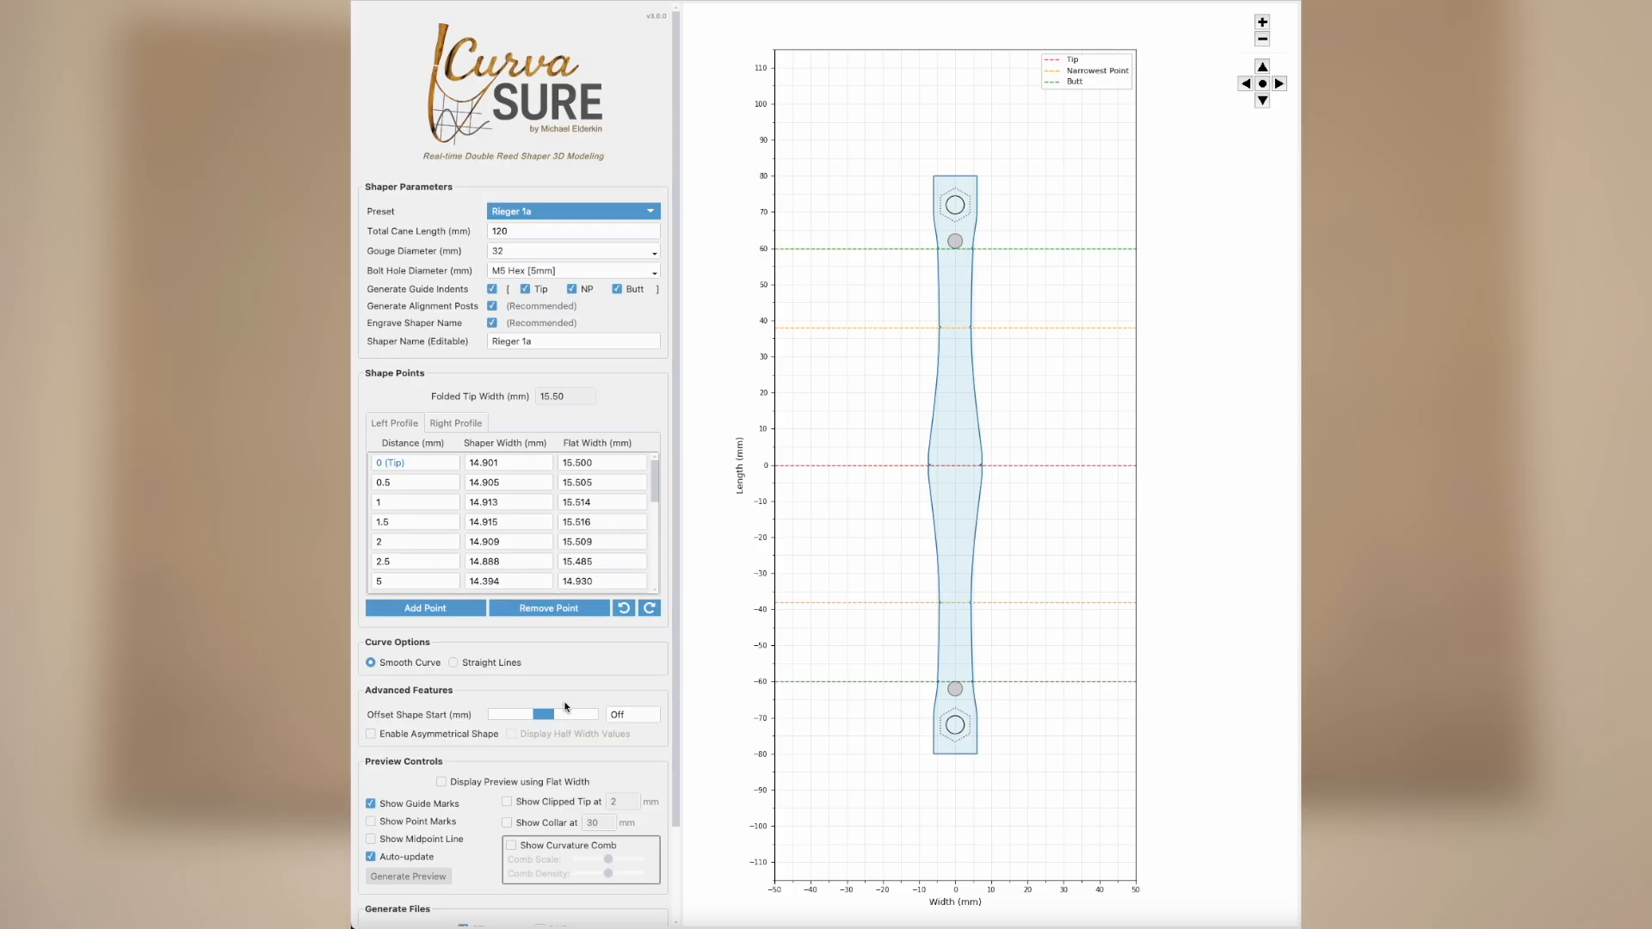
# Step: Try shape start offsets of 3 mm, about -3.6 mm and 0.5 mm, and reset the offset to Off
pyautogui.moveTo(541, 716); pyautogui.dragTo(559, 716)
pyautogui.click(630, 718)
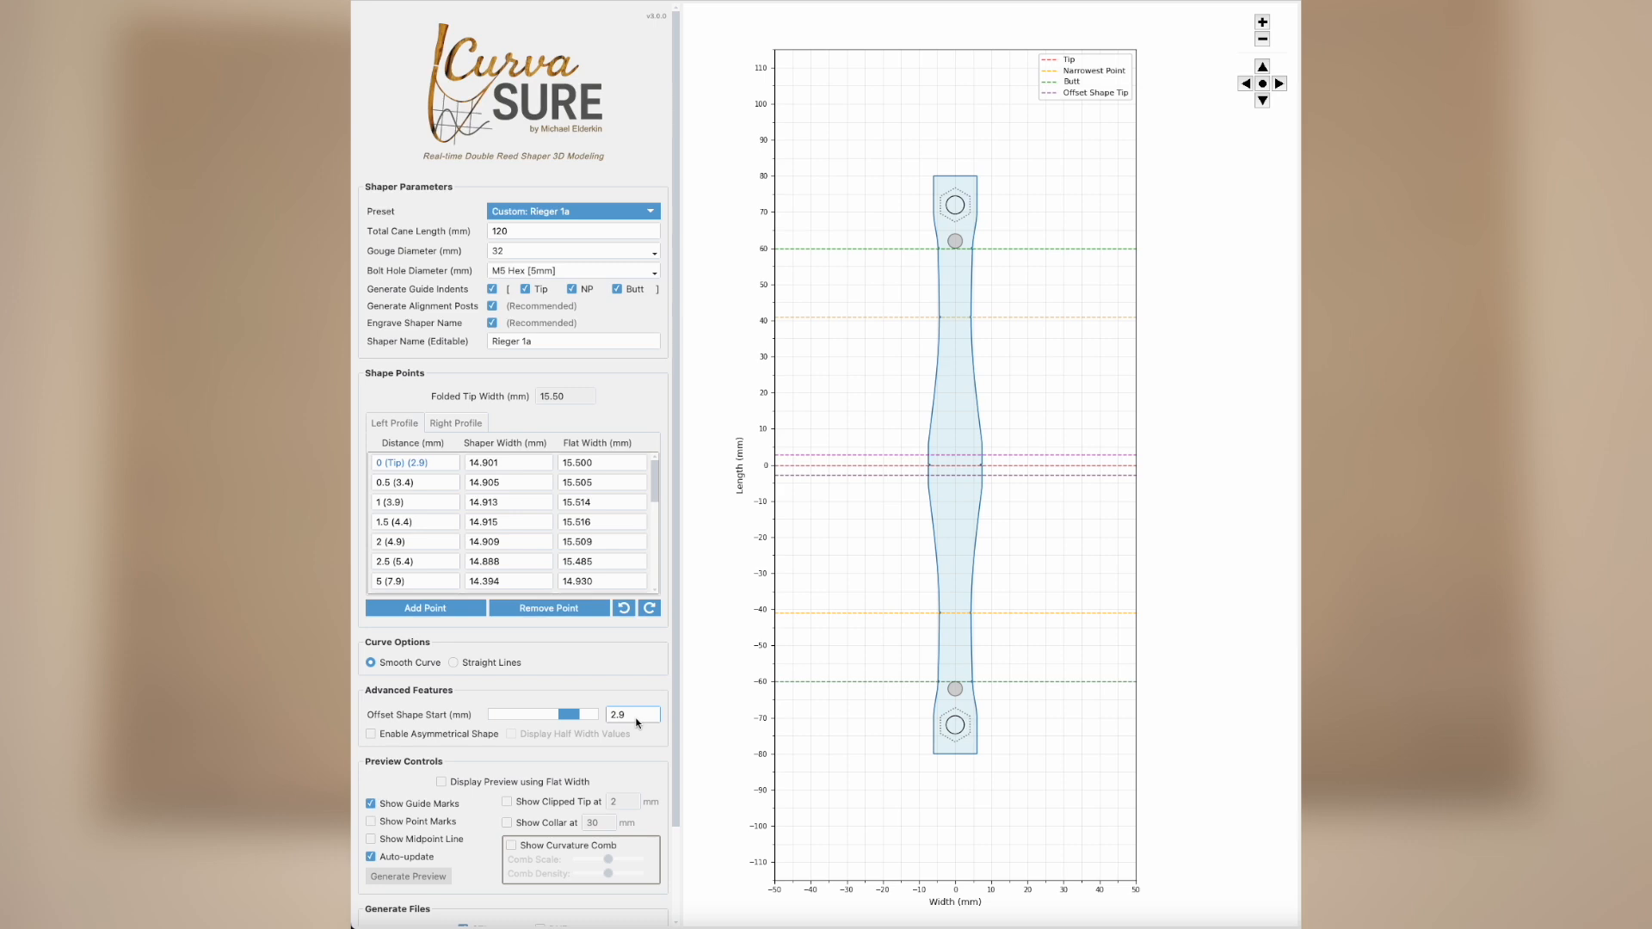
pyautogui.moveTo(616, 718); pyautogui.dragTo(540, 718)
pyautogui.write('3')
pyautogui.moveTo(539, 720)
pyautogui.mouseDown()
pyautogui.moveTo(565, 711)
pyautogui.moveTo(508, 719)
pyautogui.mouseUp()
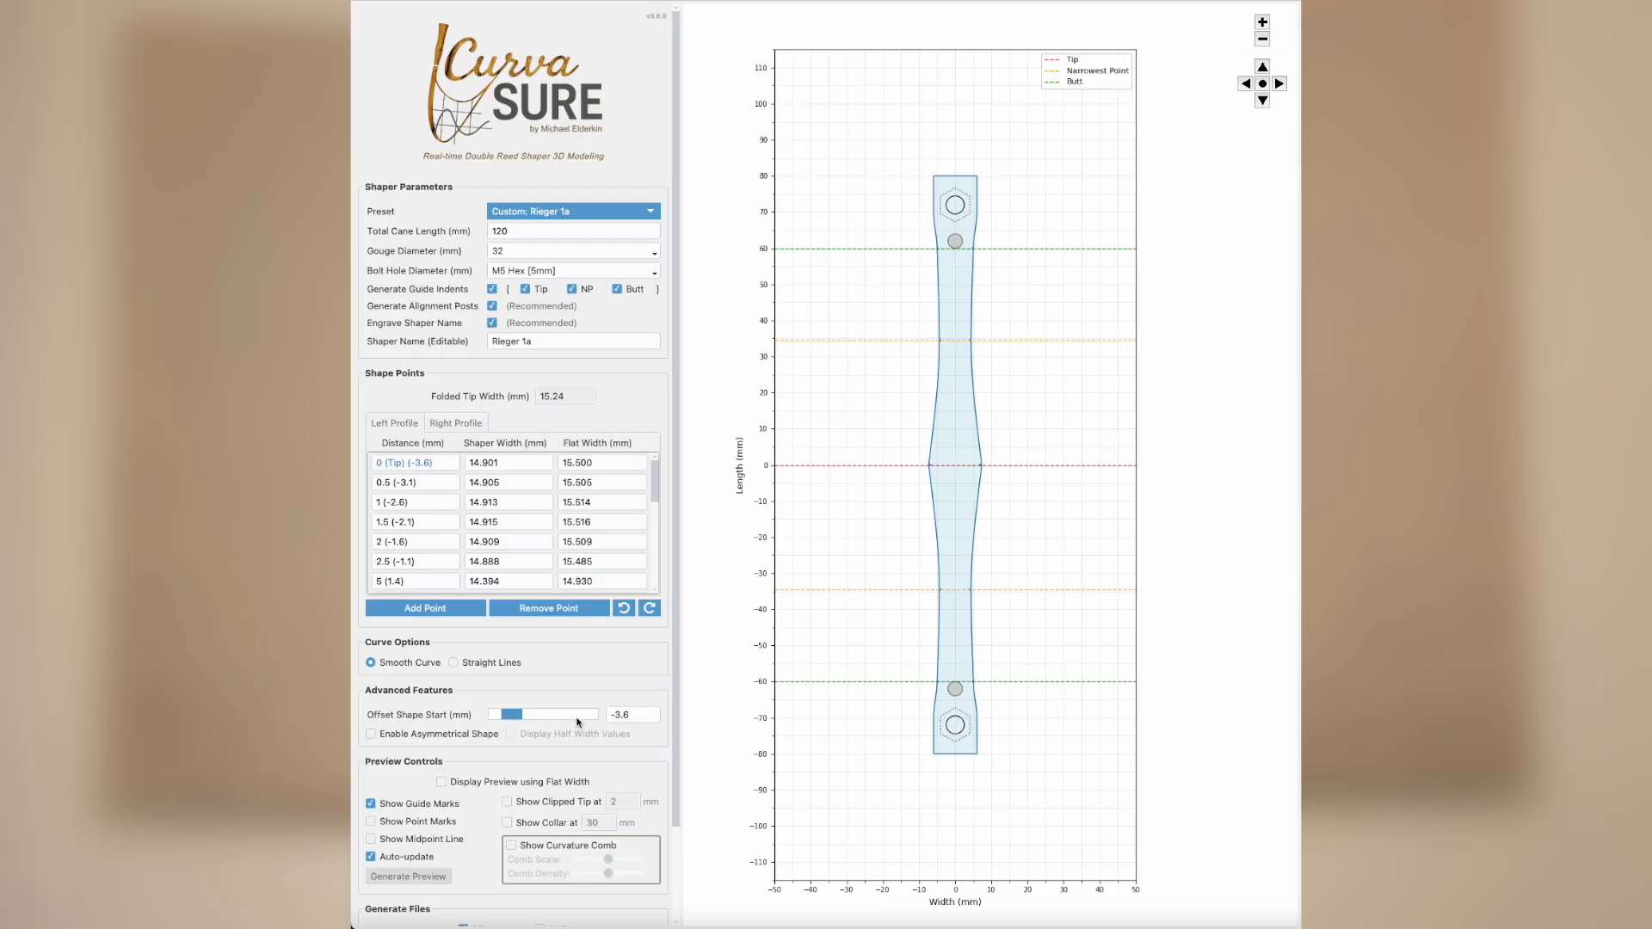
pyautogui.click(640, 718)
pyautogui.write('0.5')
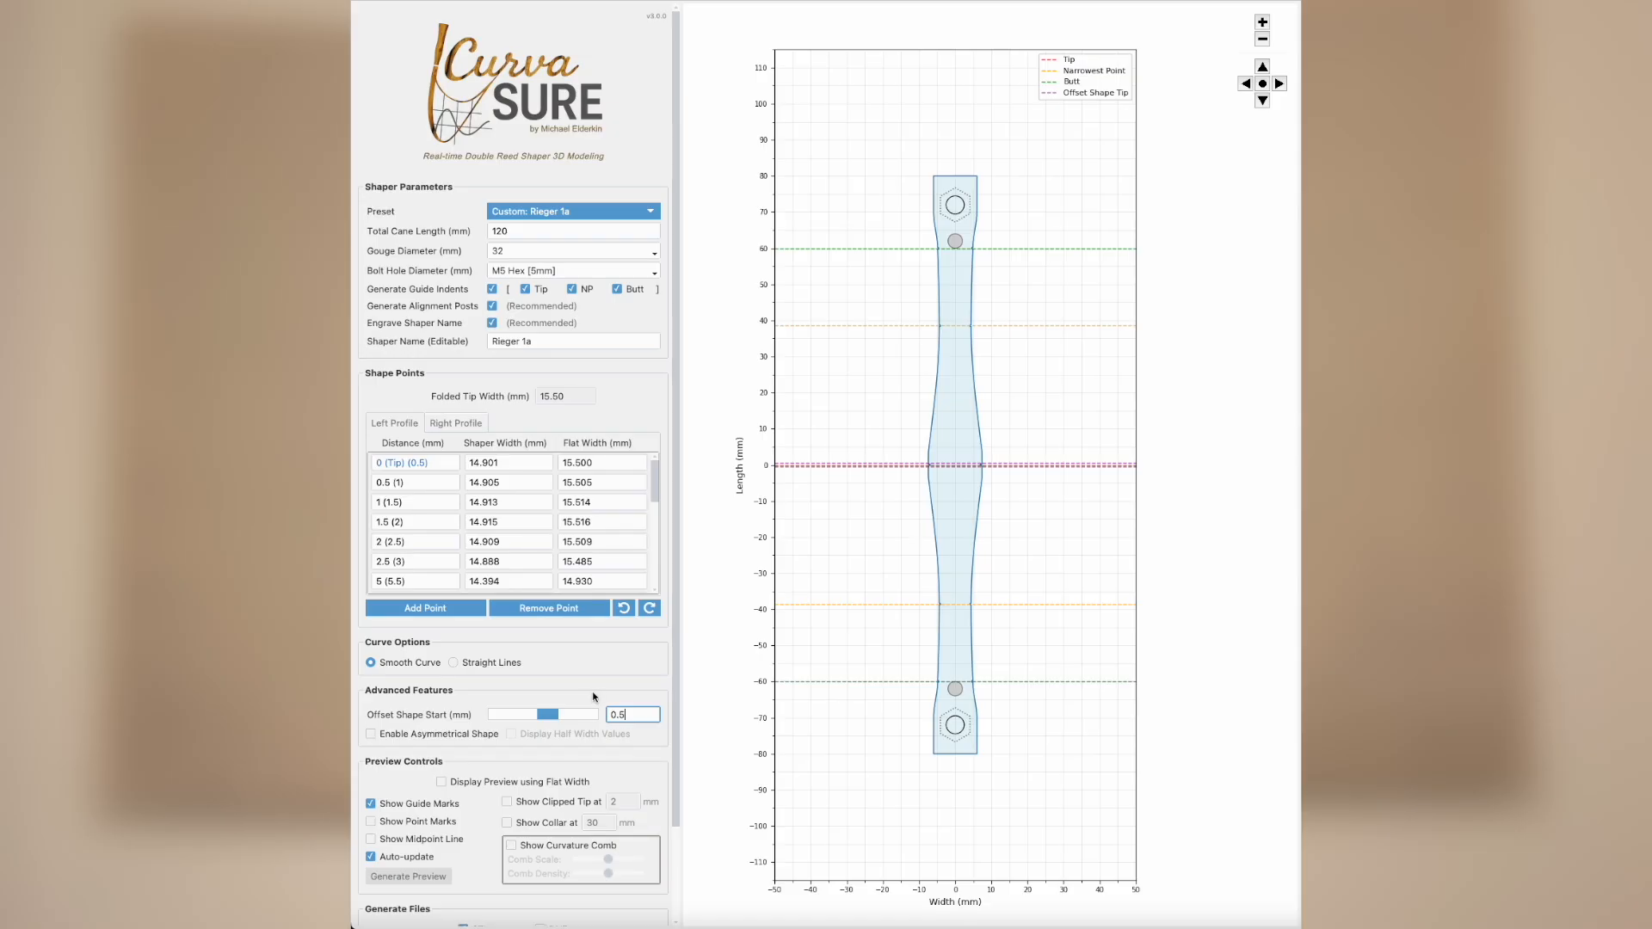
pyautogui.click(542, 714)
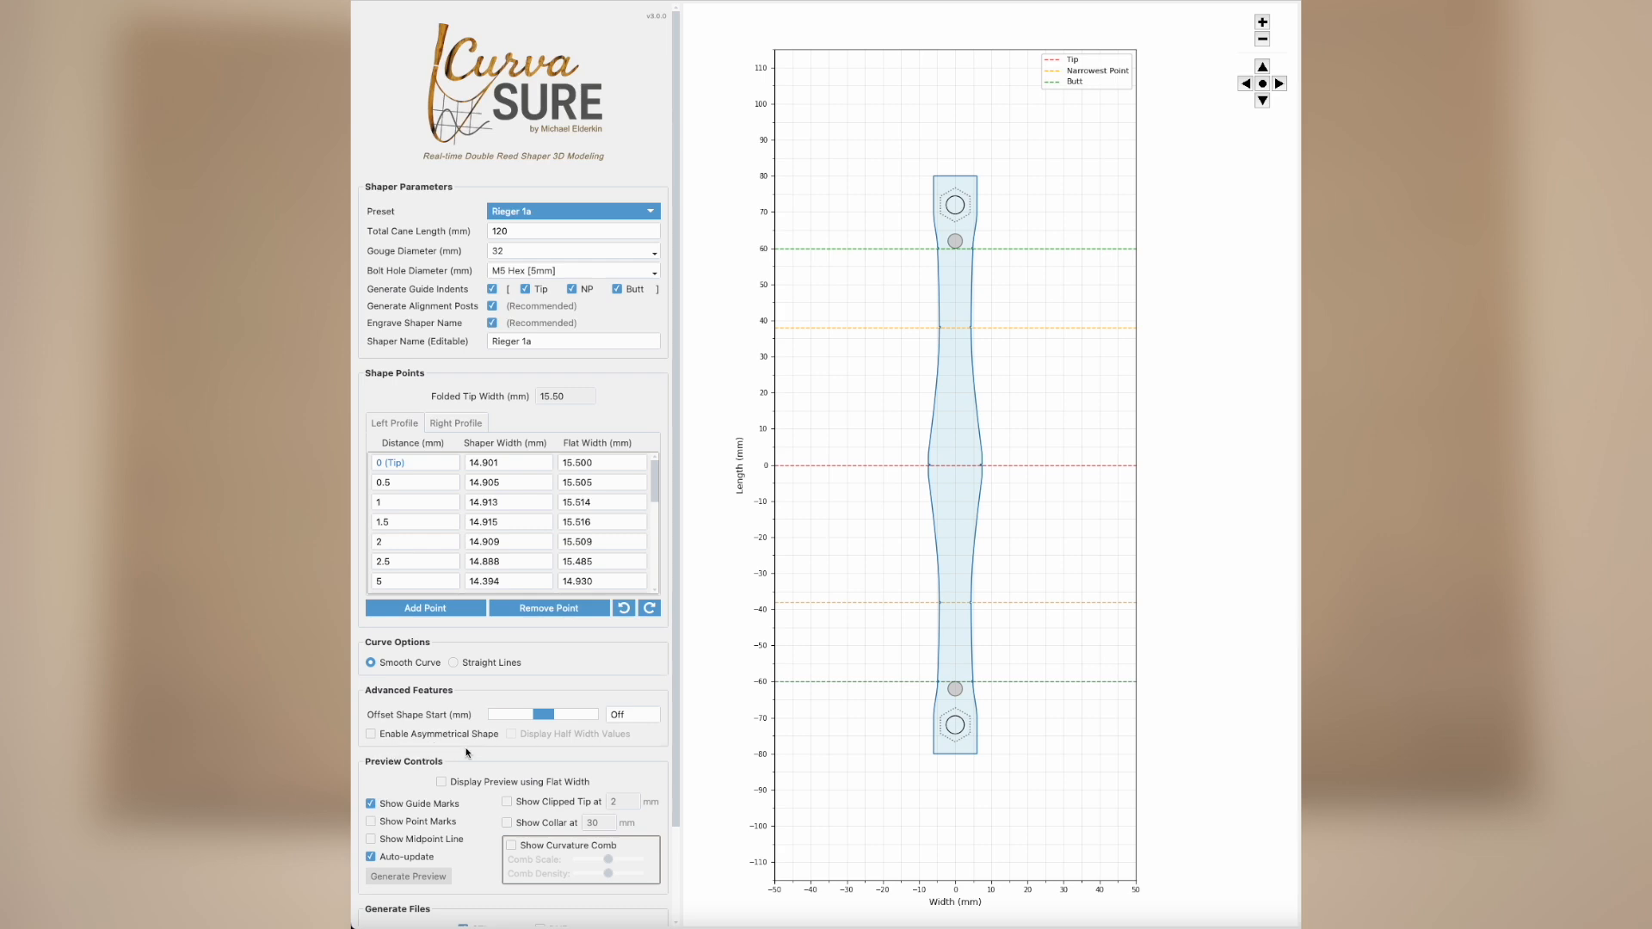
# Step: Enable the asymmetrical shape and load the Bell H (Herzberg) bassoon preset into the right profile only
pyautogui.click(371, 734)
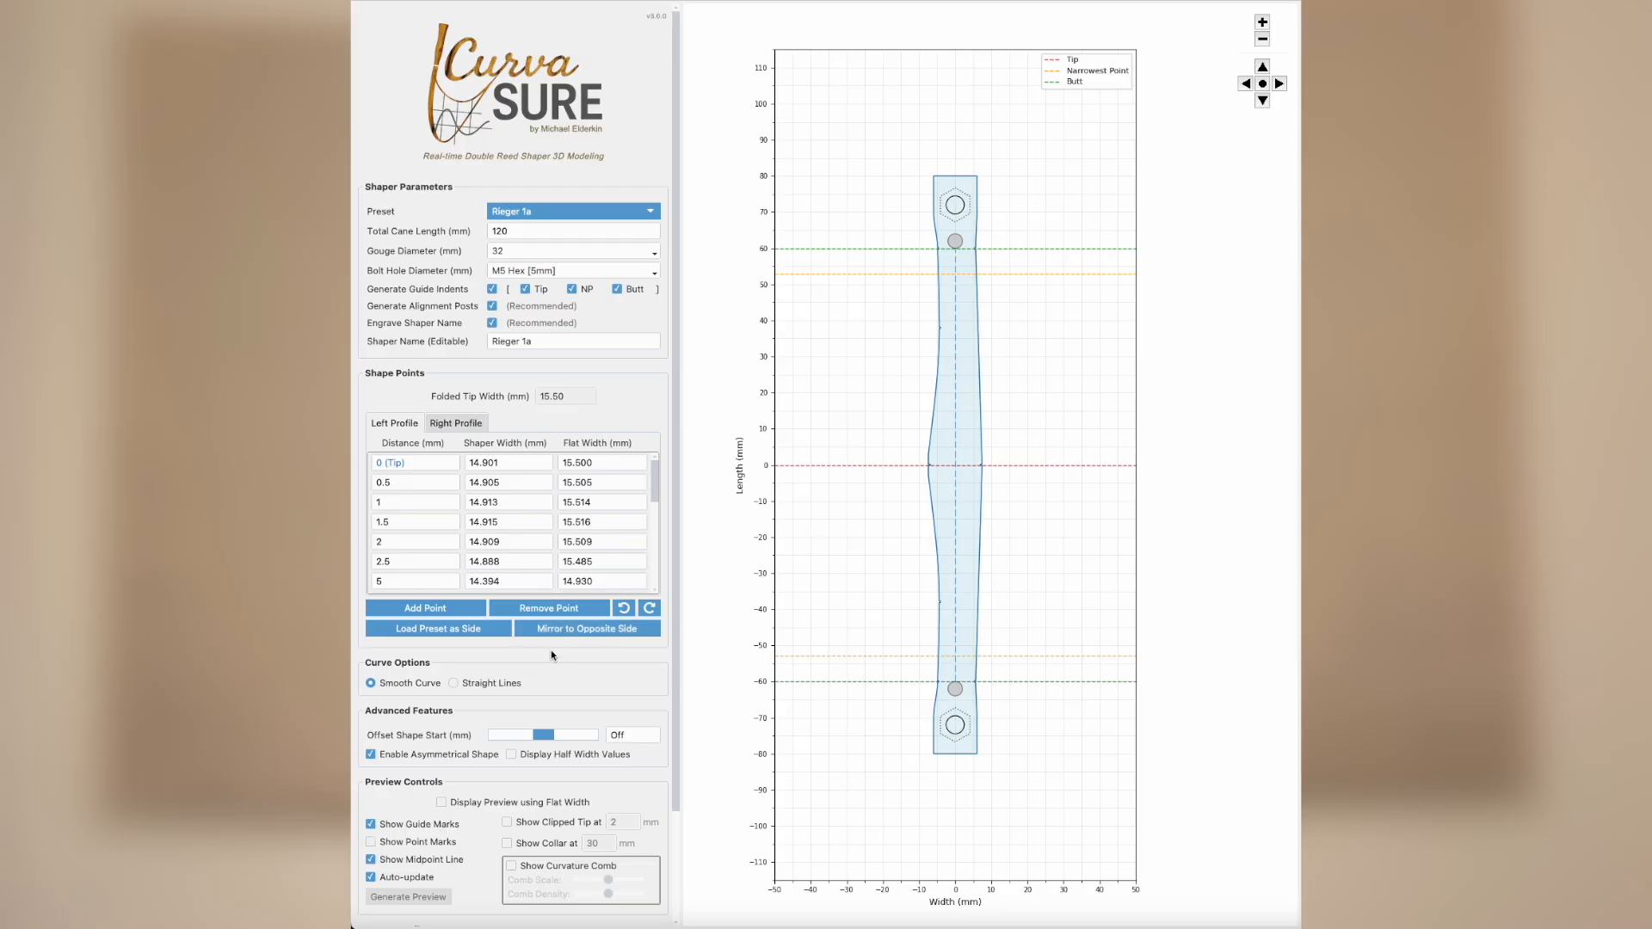
pyautogui.click(456, 423)
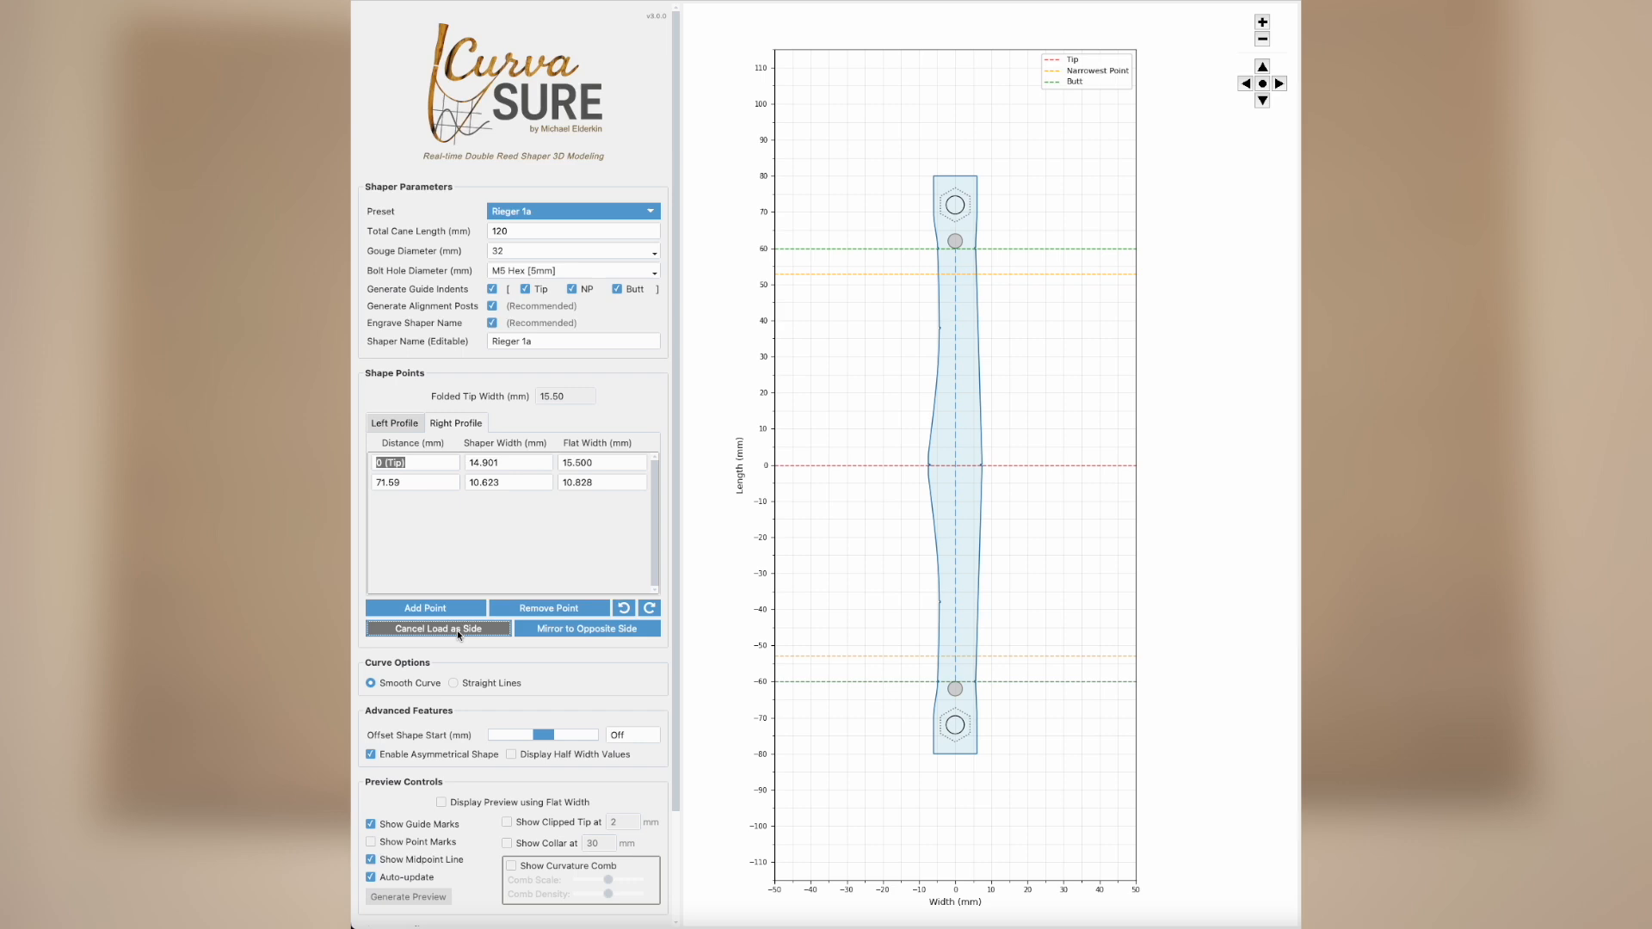
pyautogui.click(458, 631)
pyautogui.click(544, 212)
pyautogui.moveTo(633, 355)
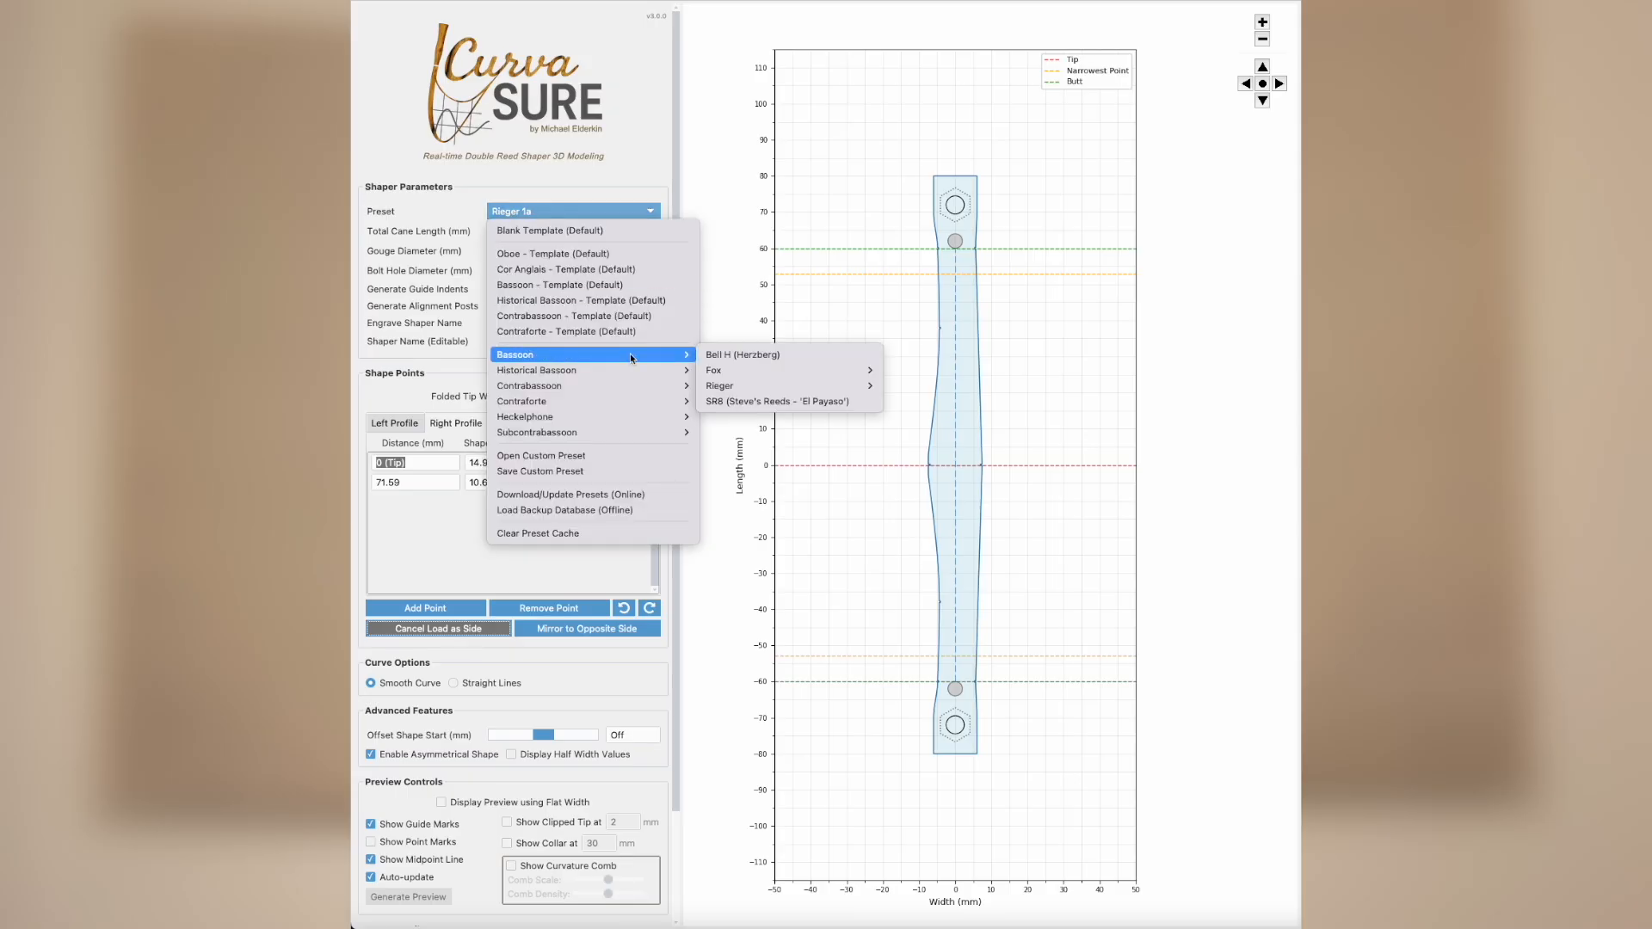
pyautogui.click(723, 357)
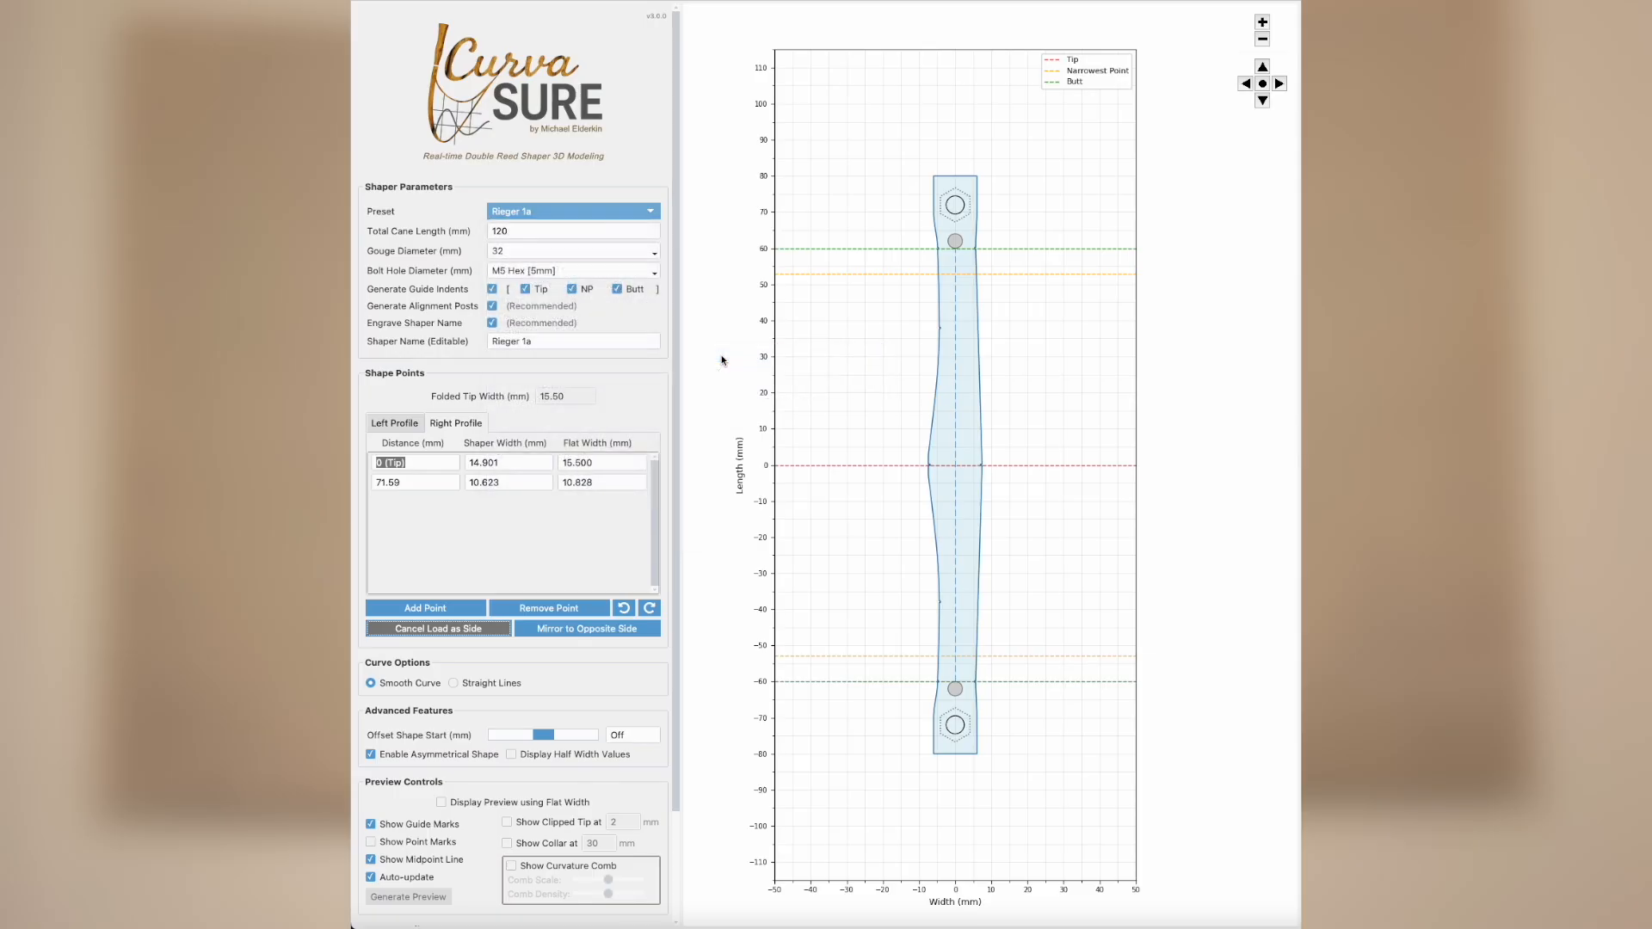
pyautogui.click(835, 315)
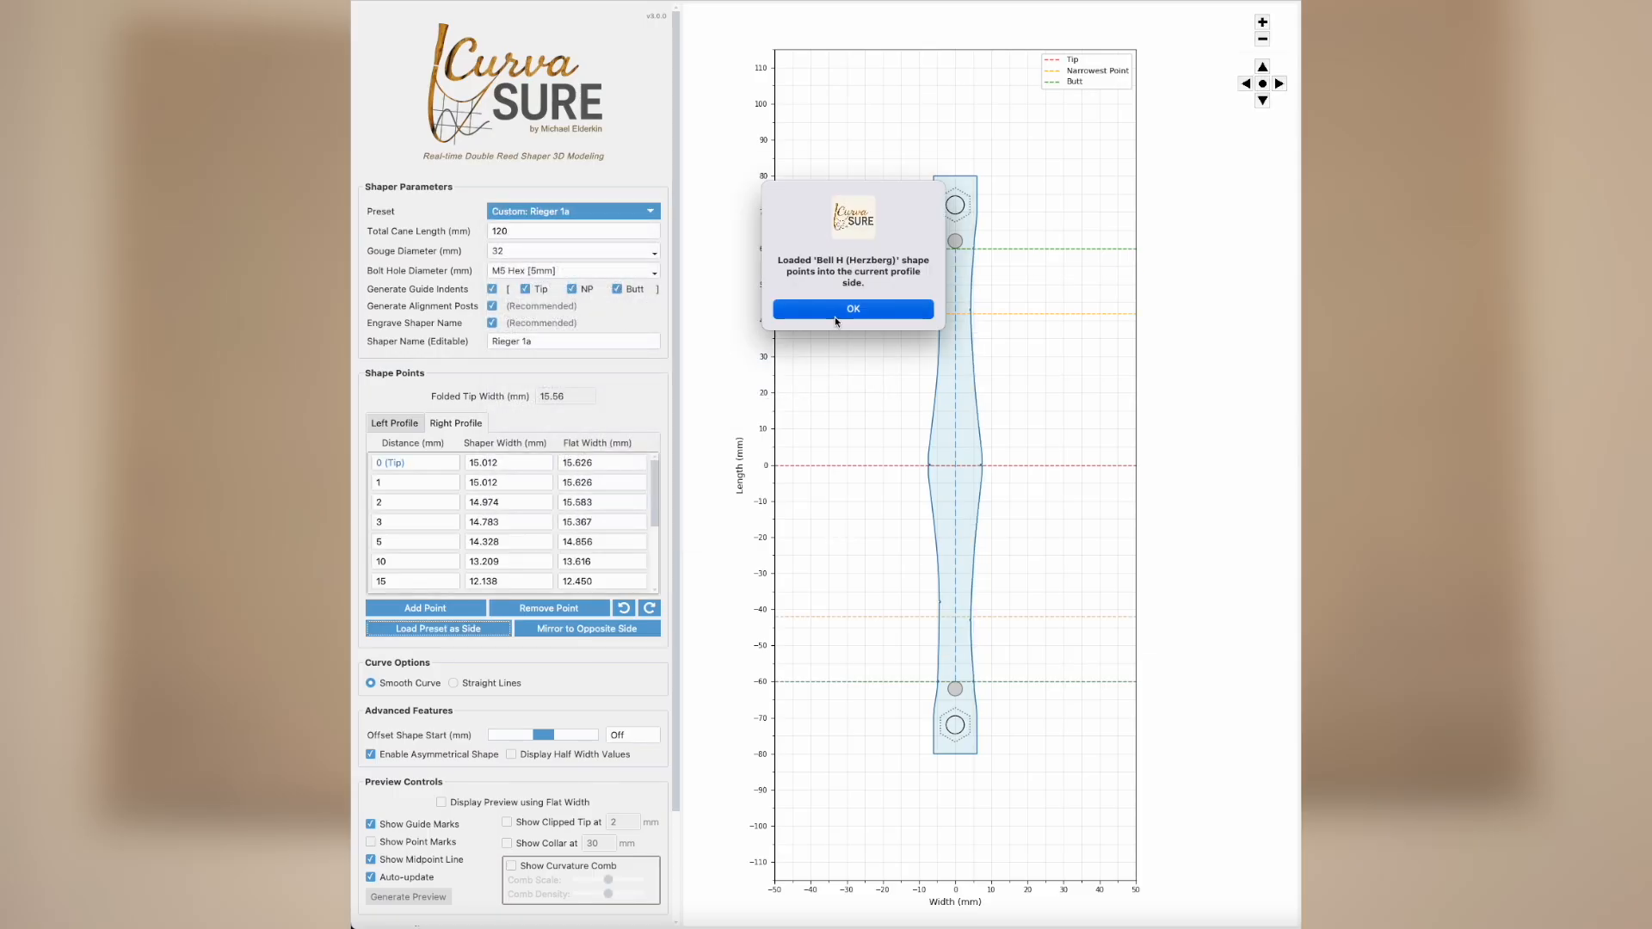
pyautogui.click(476, 632)
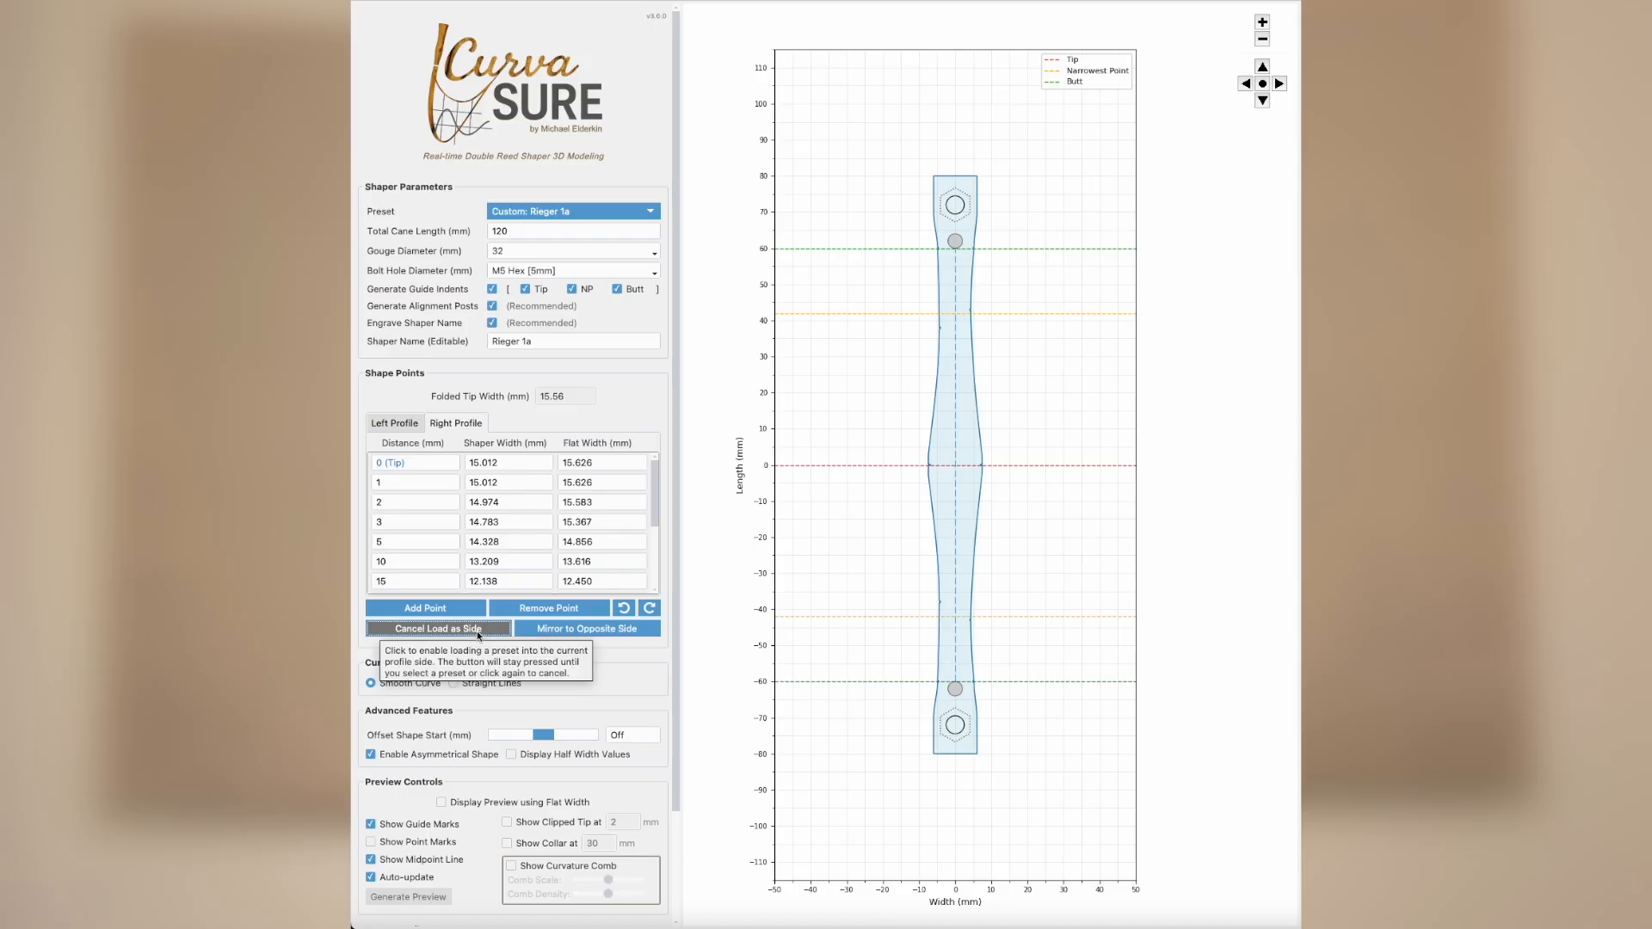
pyautogui.click(477, 631)
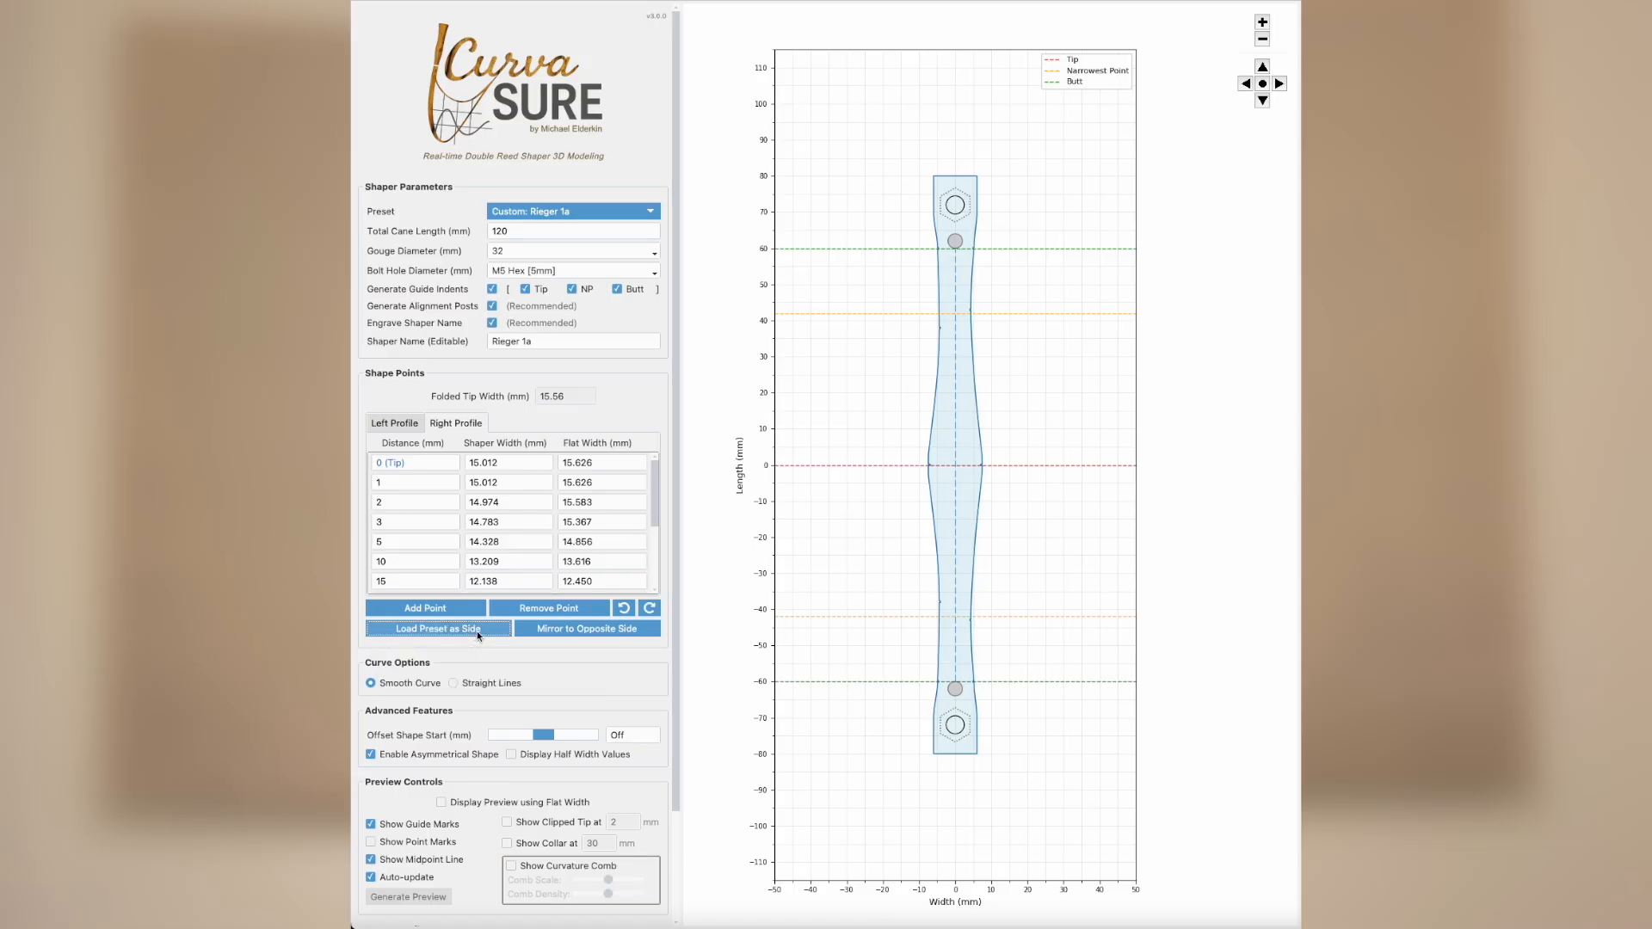
# Step: Mirror the left profile's shape points to the opposite side
pyautogui.click(407, 425)
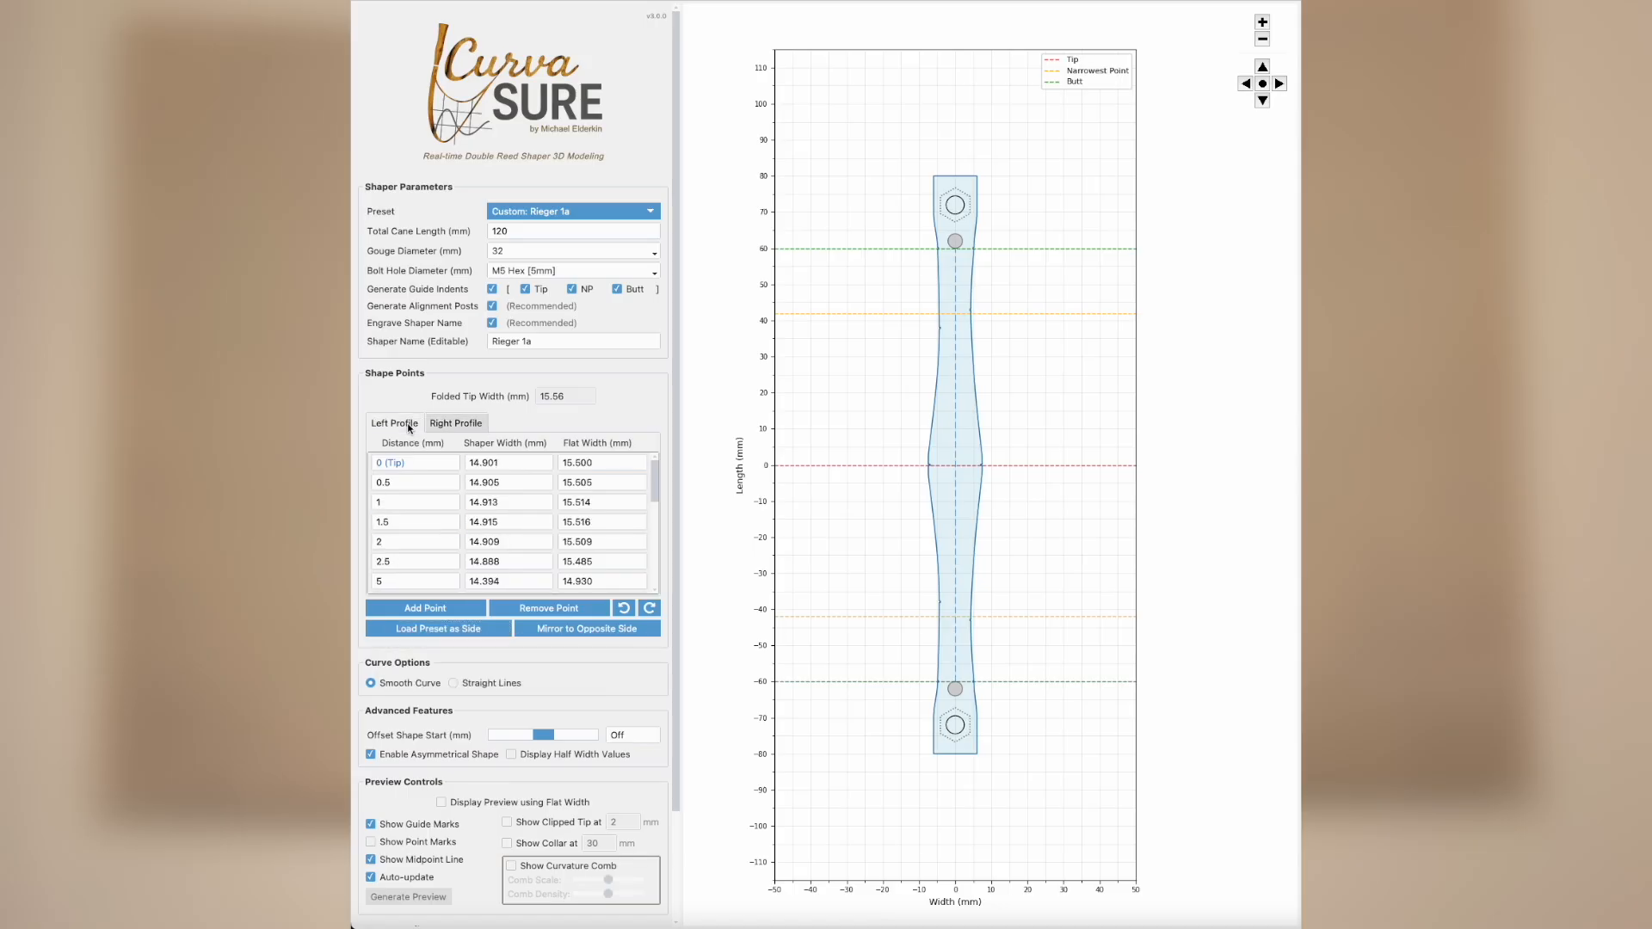
pyautogui.click(574, 631)
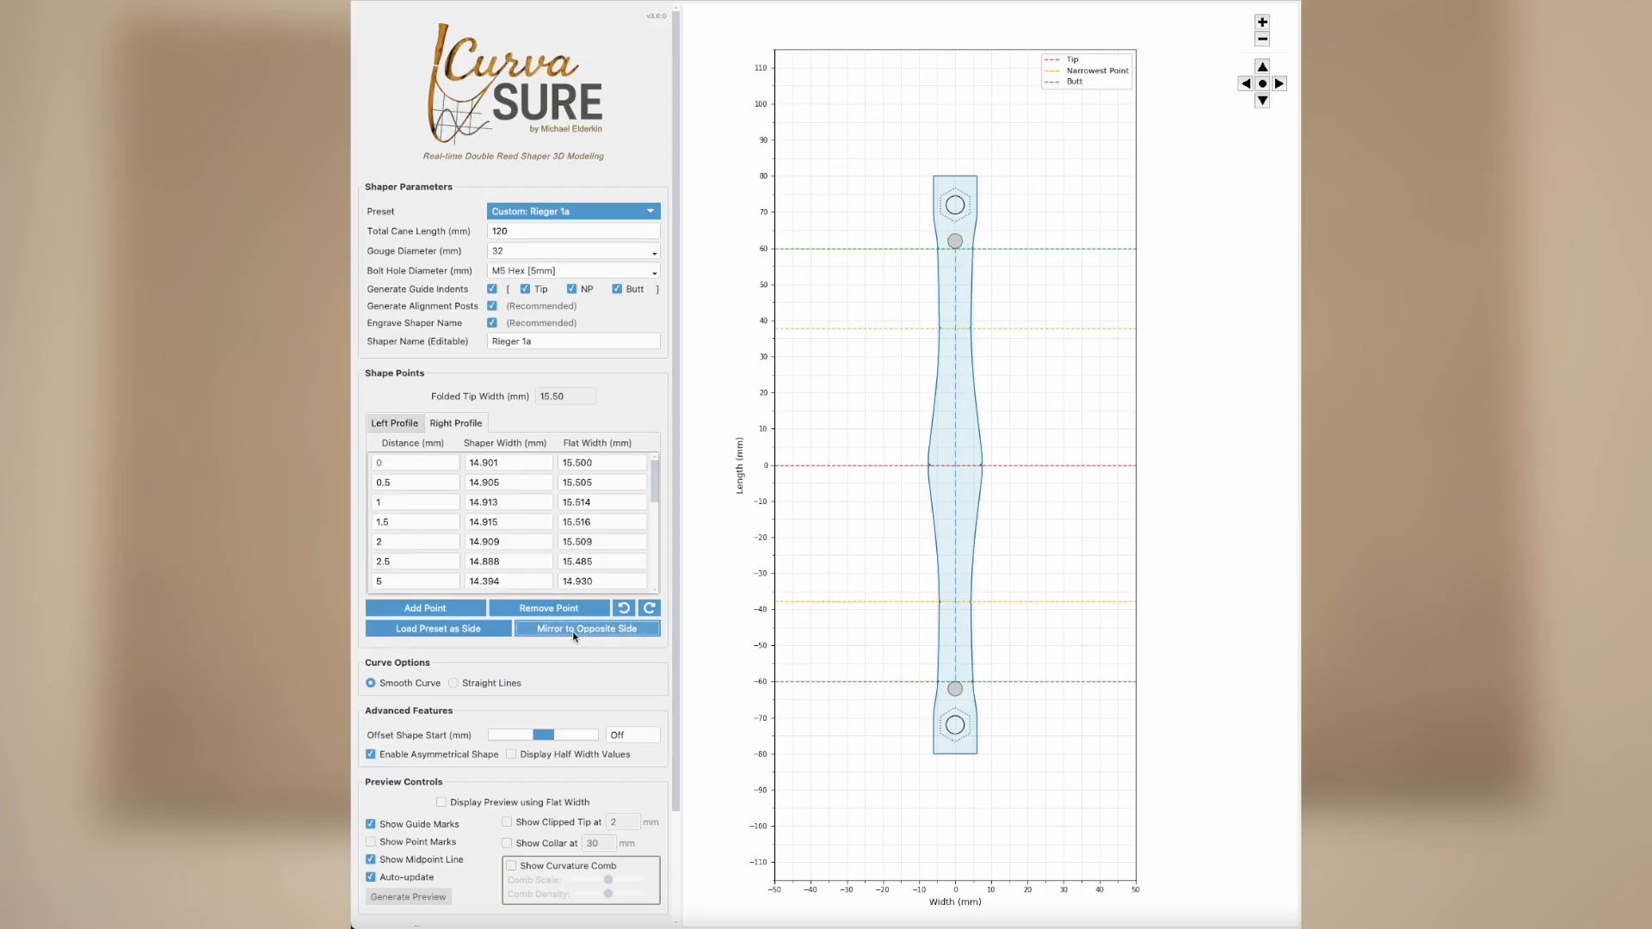
pyautogui.click(854, 301)
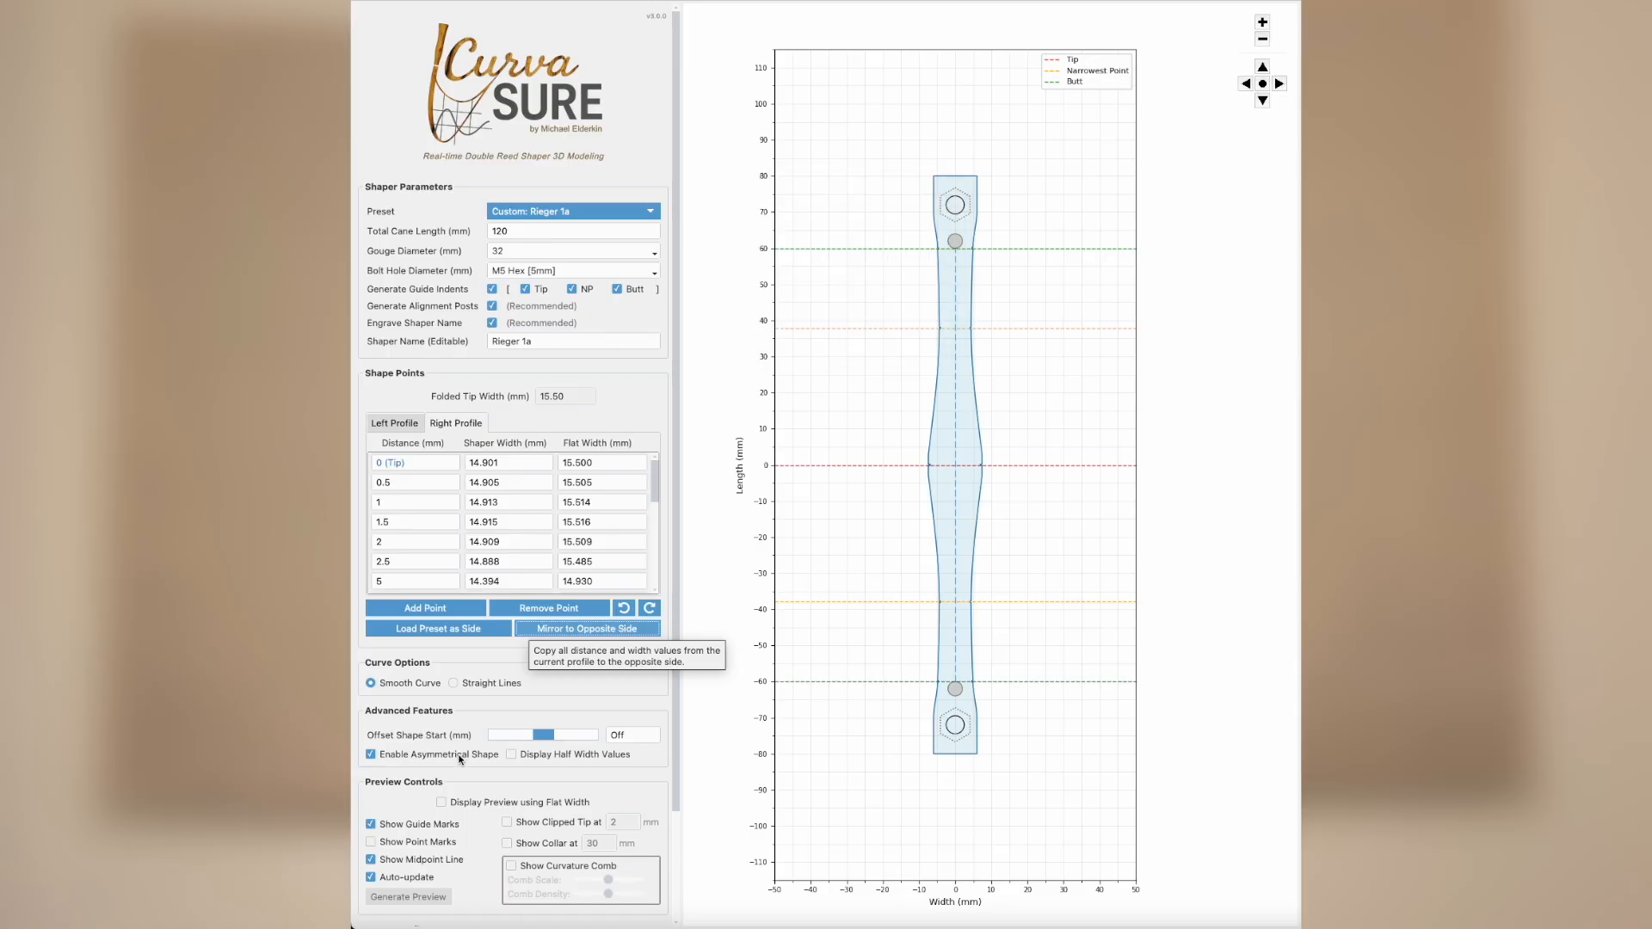
# Step: Toggle the asymmetrical shape, show and hide its half width values, and leave the asymmetrical shape disabled
pyautogui.click(371, 755)
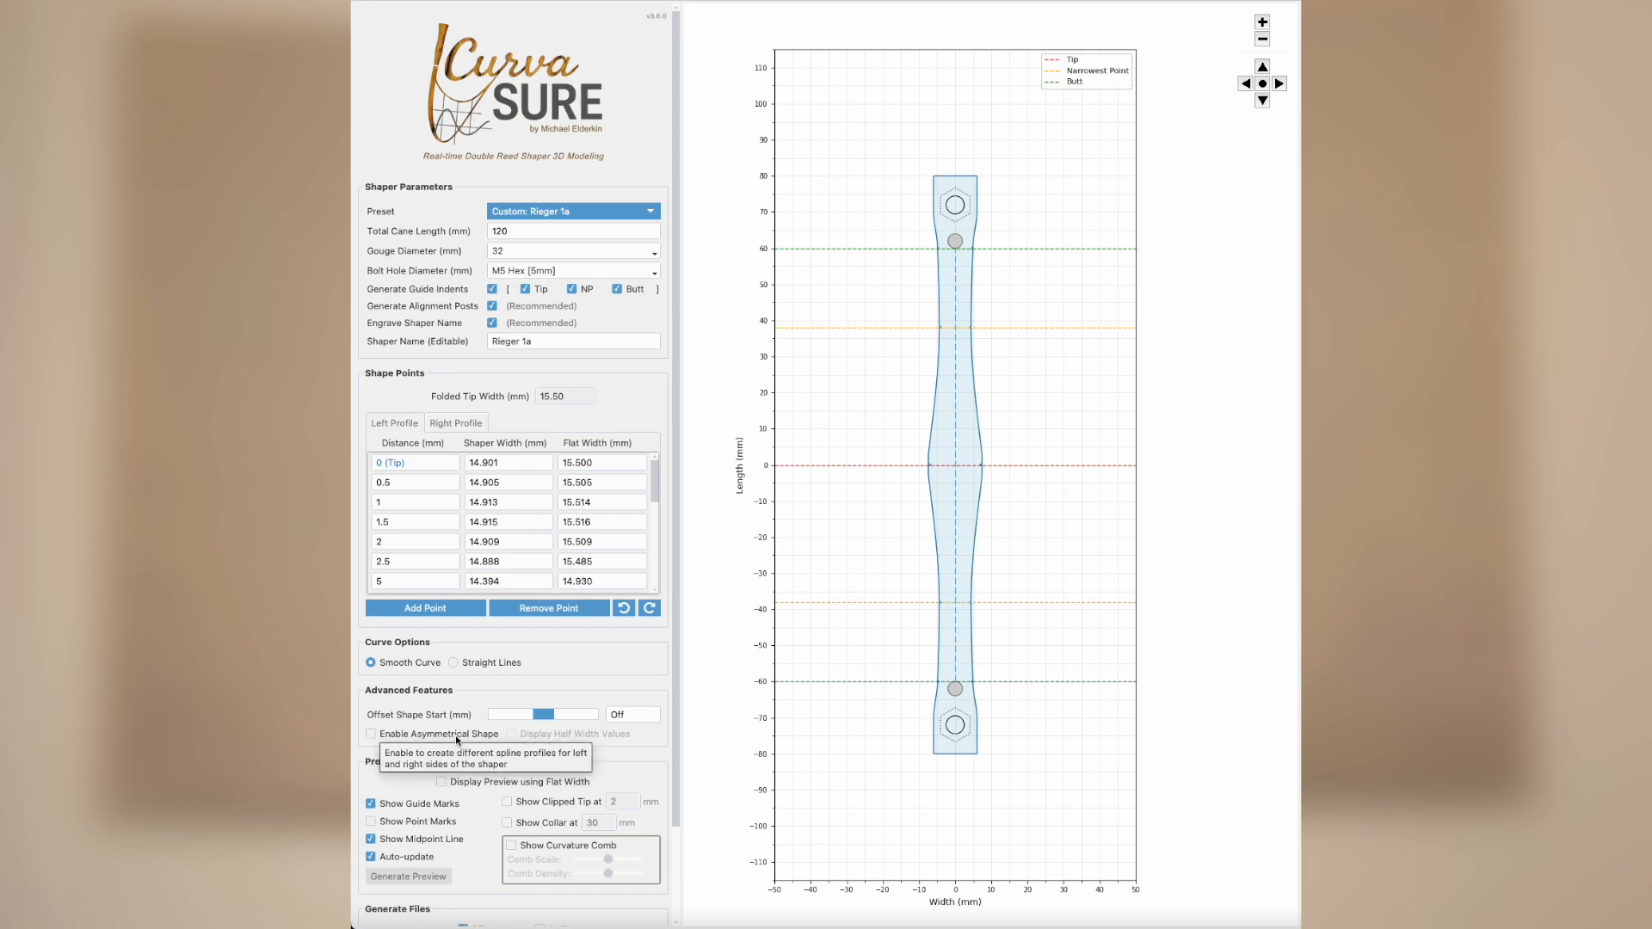
pyautogui.click(456, 735)
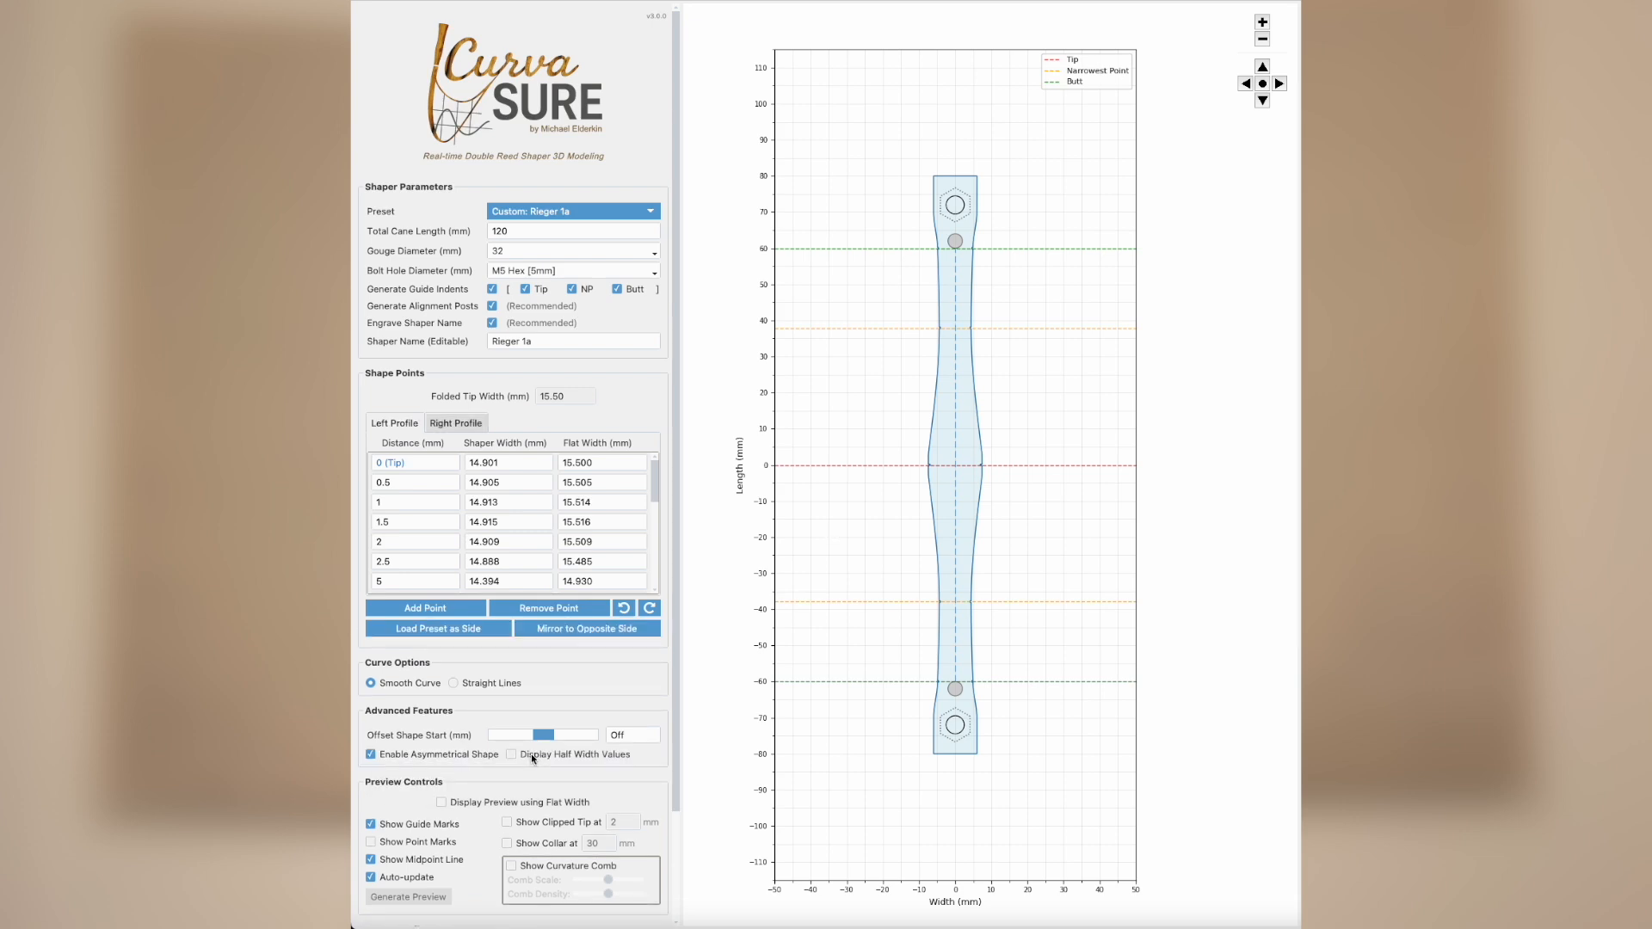
pyautogui.click(530, 753)
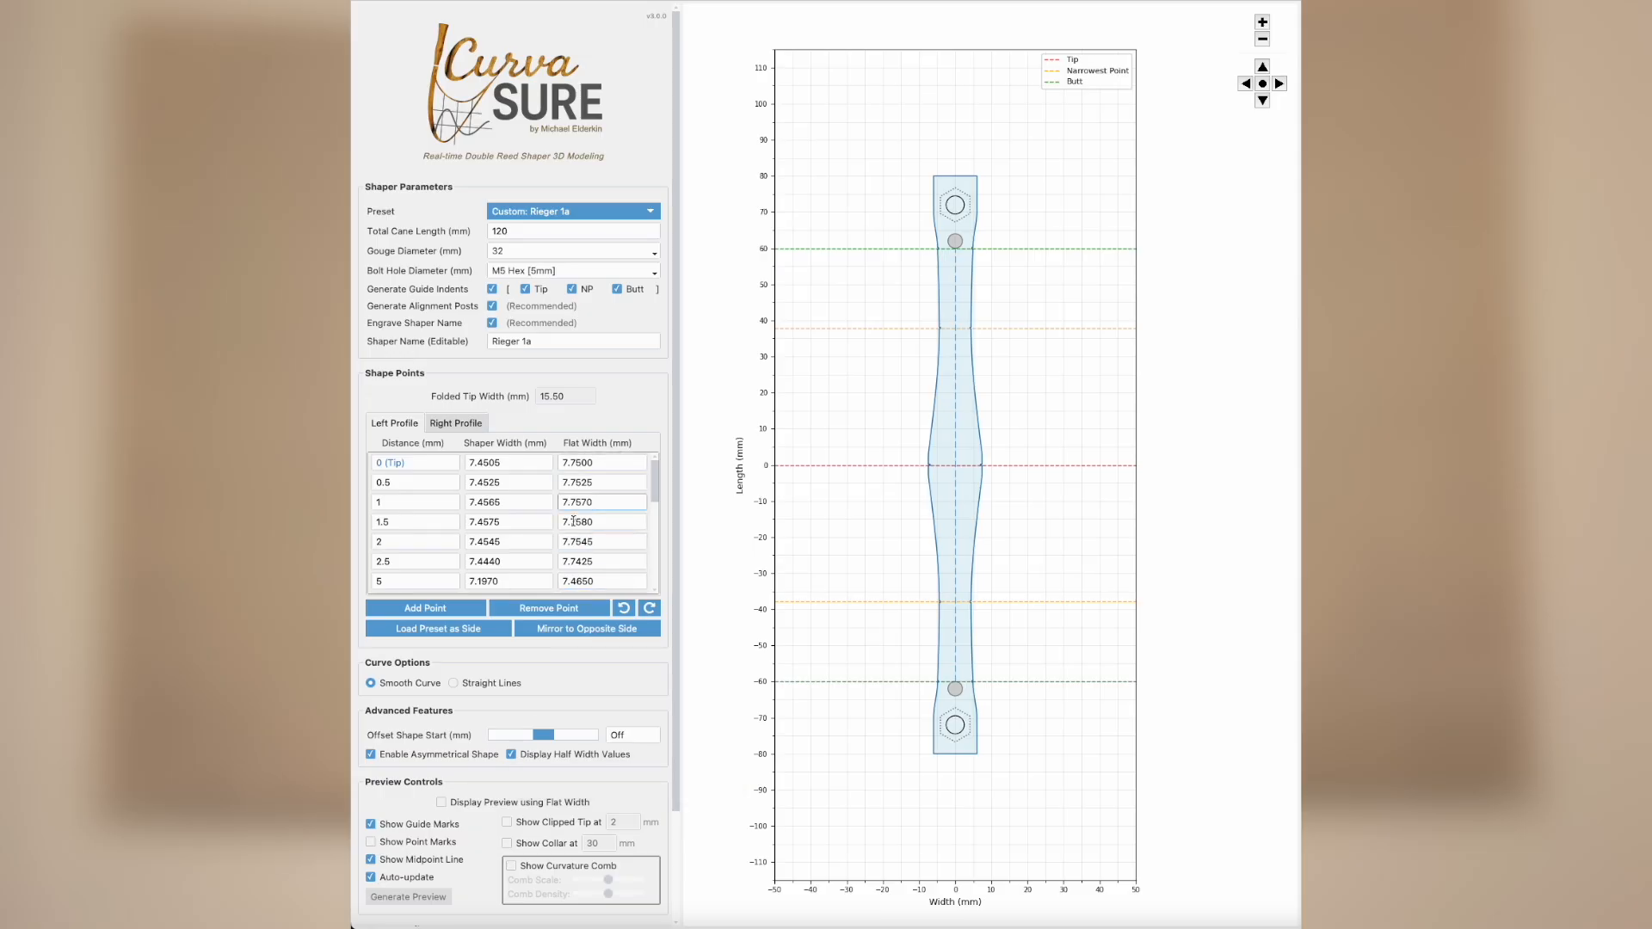
pyautogui.moveTo(944, 500)
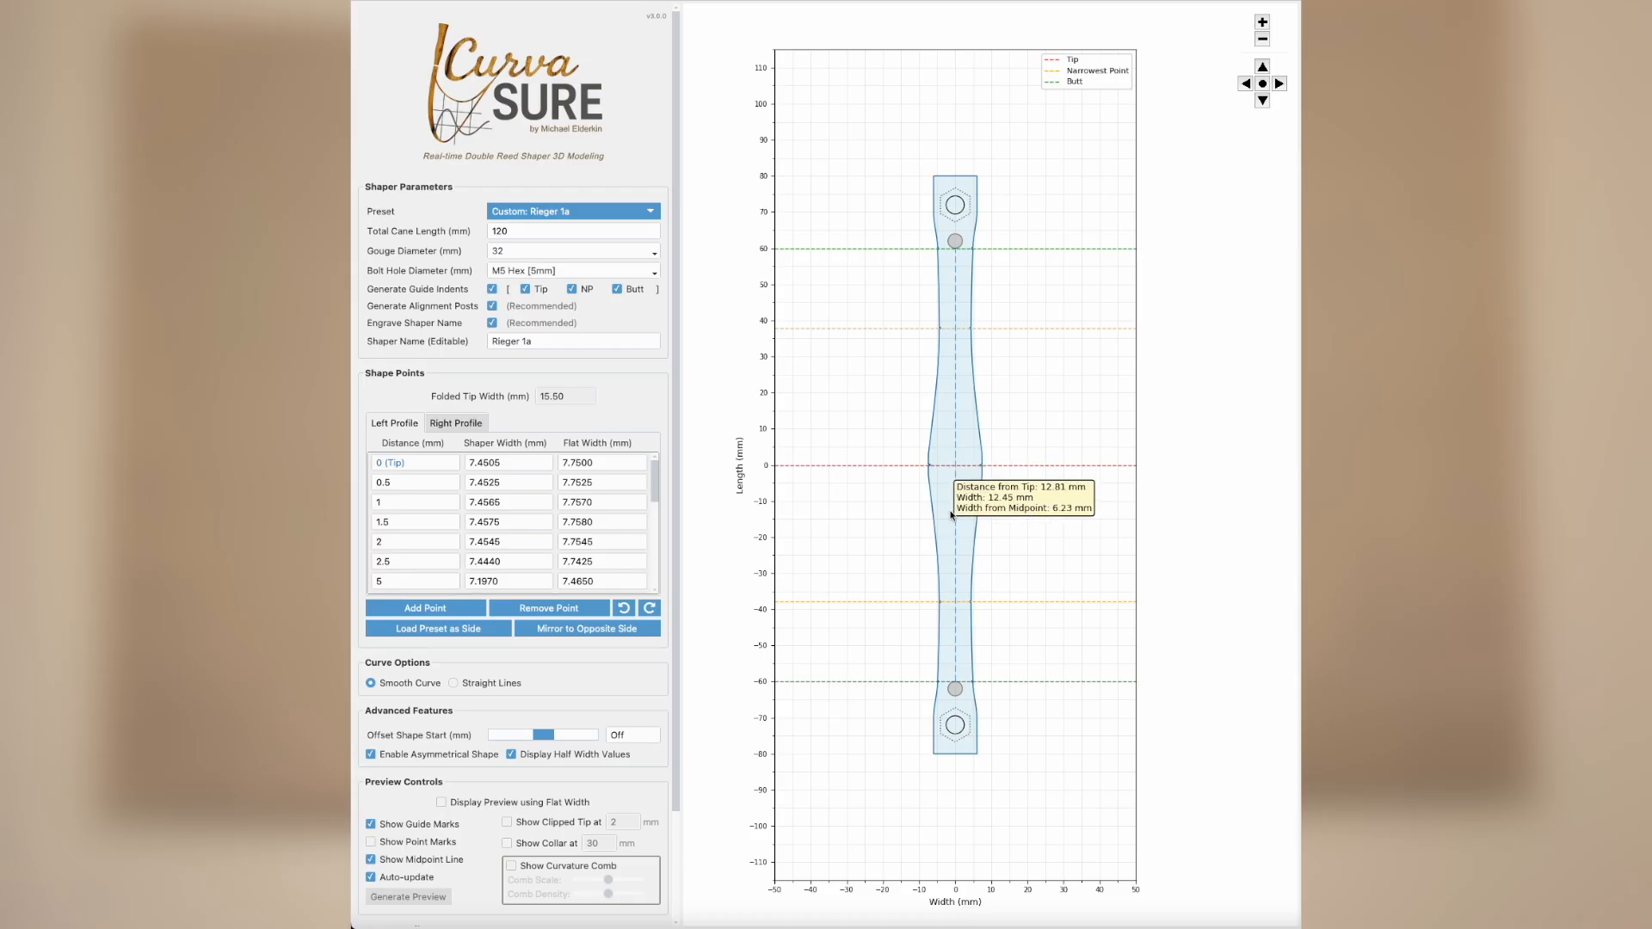
pyautogui.click(603, 755)
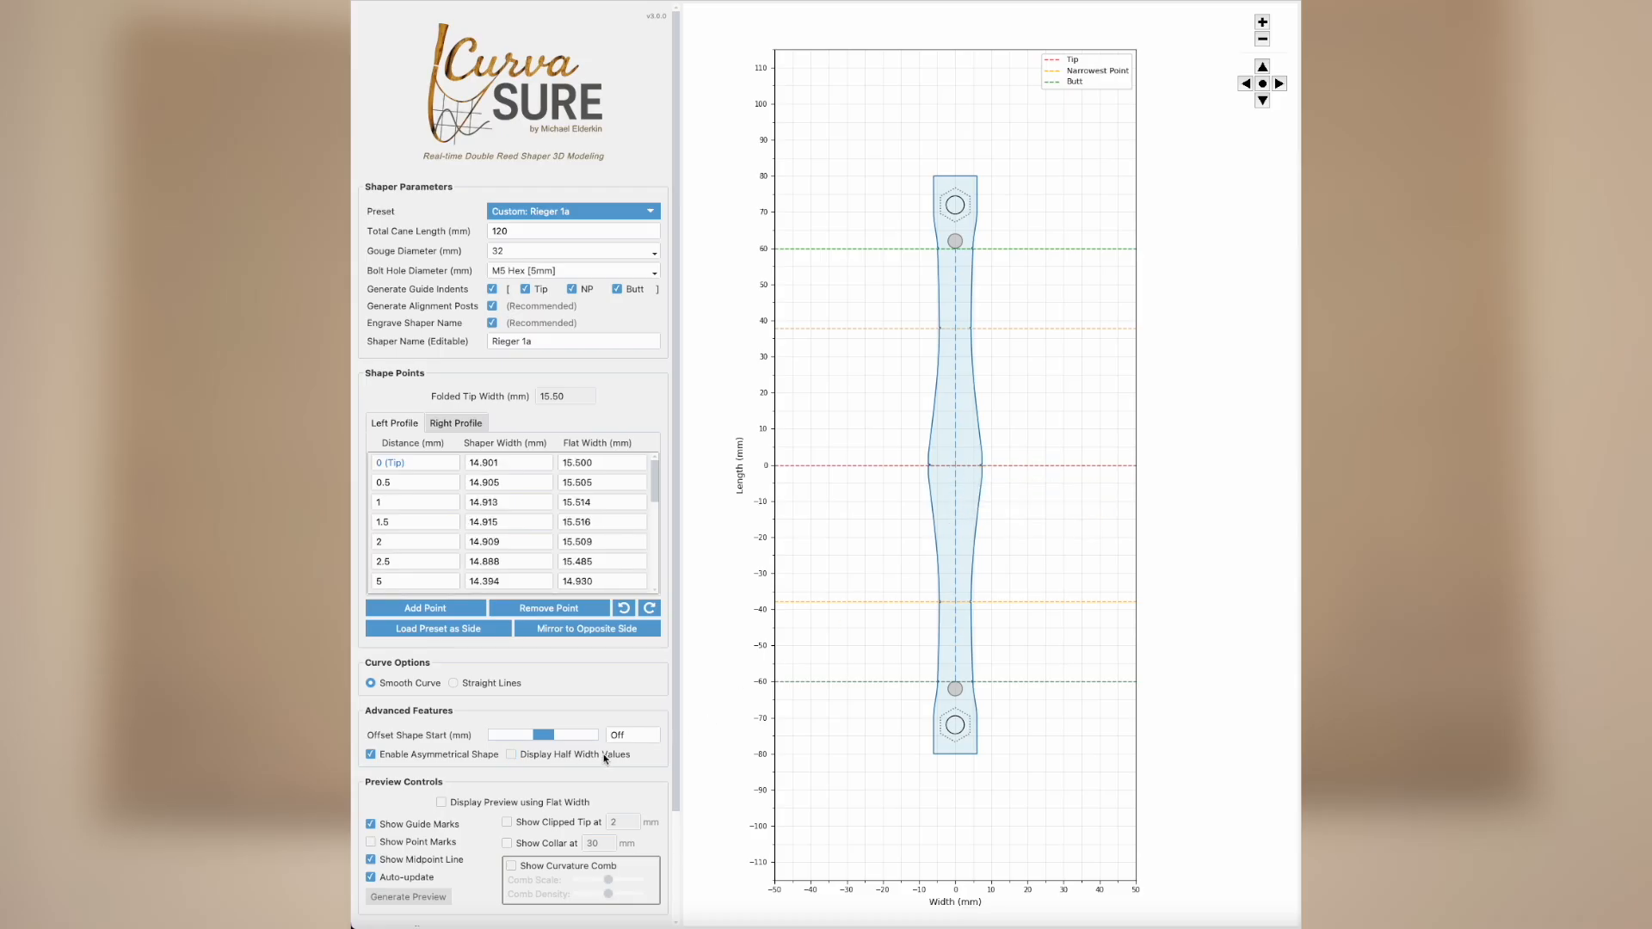
pyautogui.click(463, 756)
# Step: Toggle the preview between flat width and shaper width several times, leaving the flat width preview off
pyautogui.moveTo(676, 690); pyautogui.dragTo(679, 802)
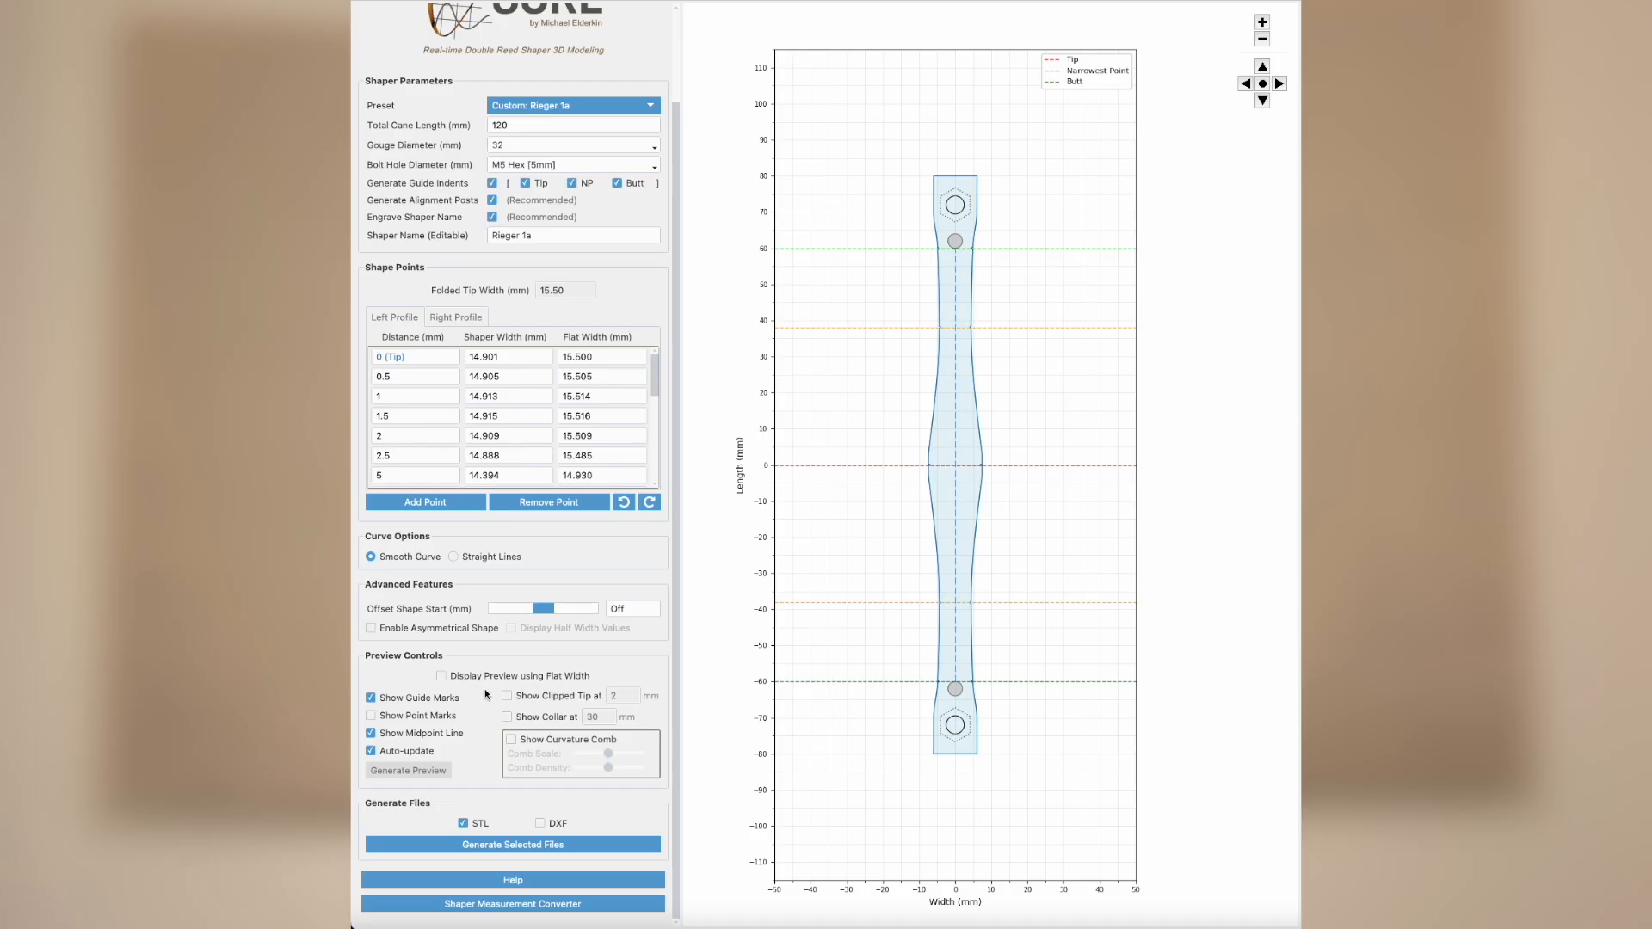
pyautogui.click(441, 675)
pyautogui.moveTo(996, 522)
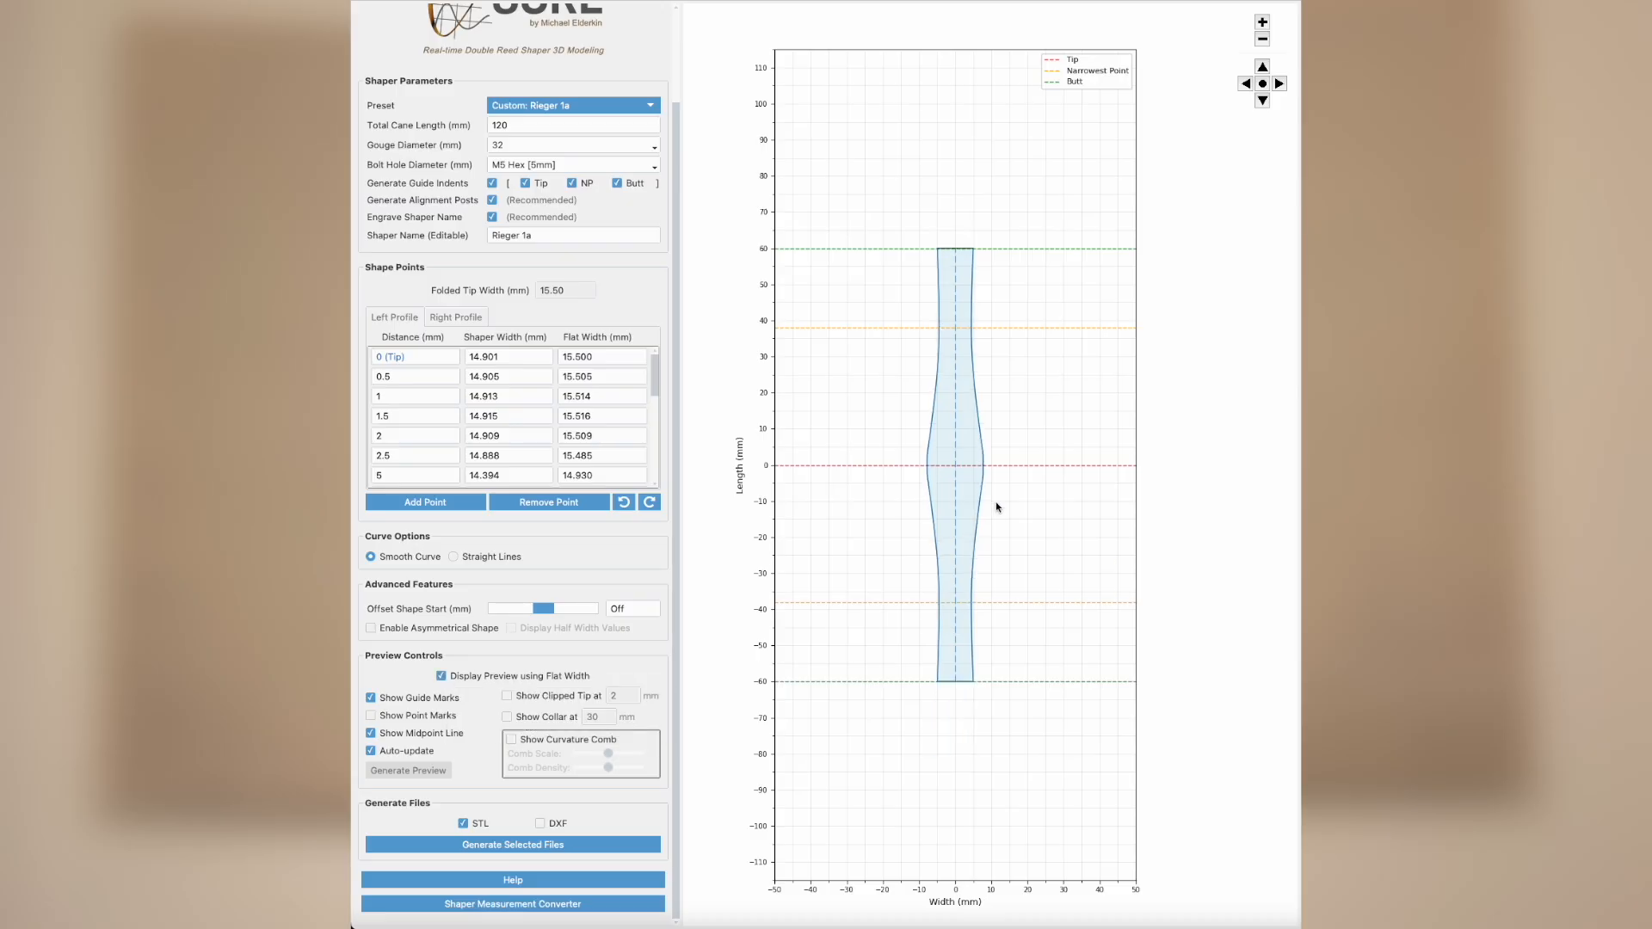
pyautogui.click(488, 679)
pyautogui.click(490, 679)
pyautogui.click(492, 681)
pyautogui.click(494, 679)
pyautogui.click(495, 678)
pyautogui.click(496, 678)
pyautogui.click(496, 678)
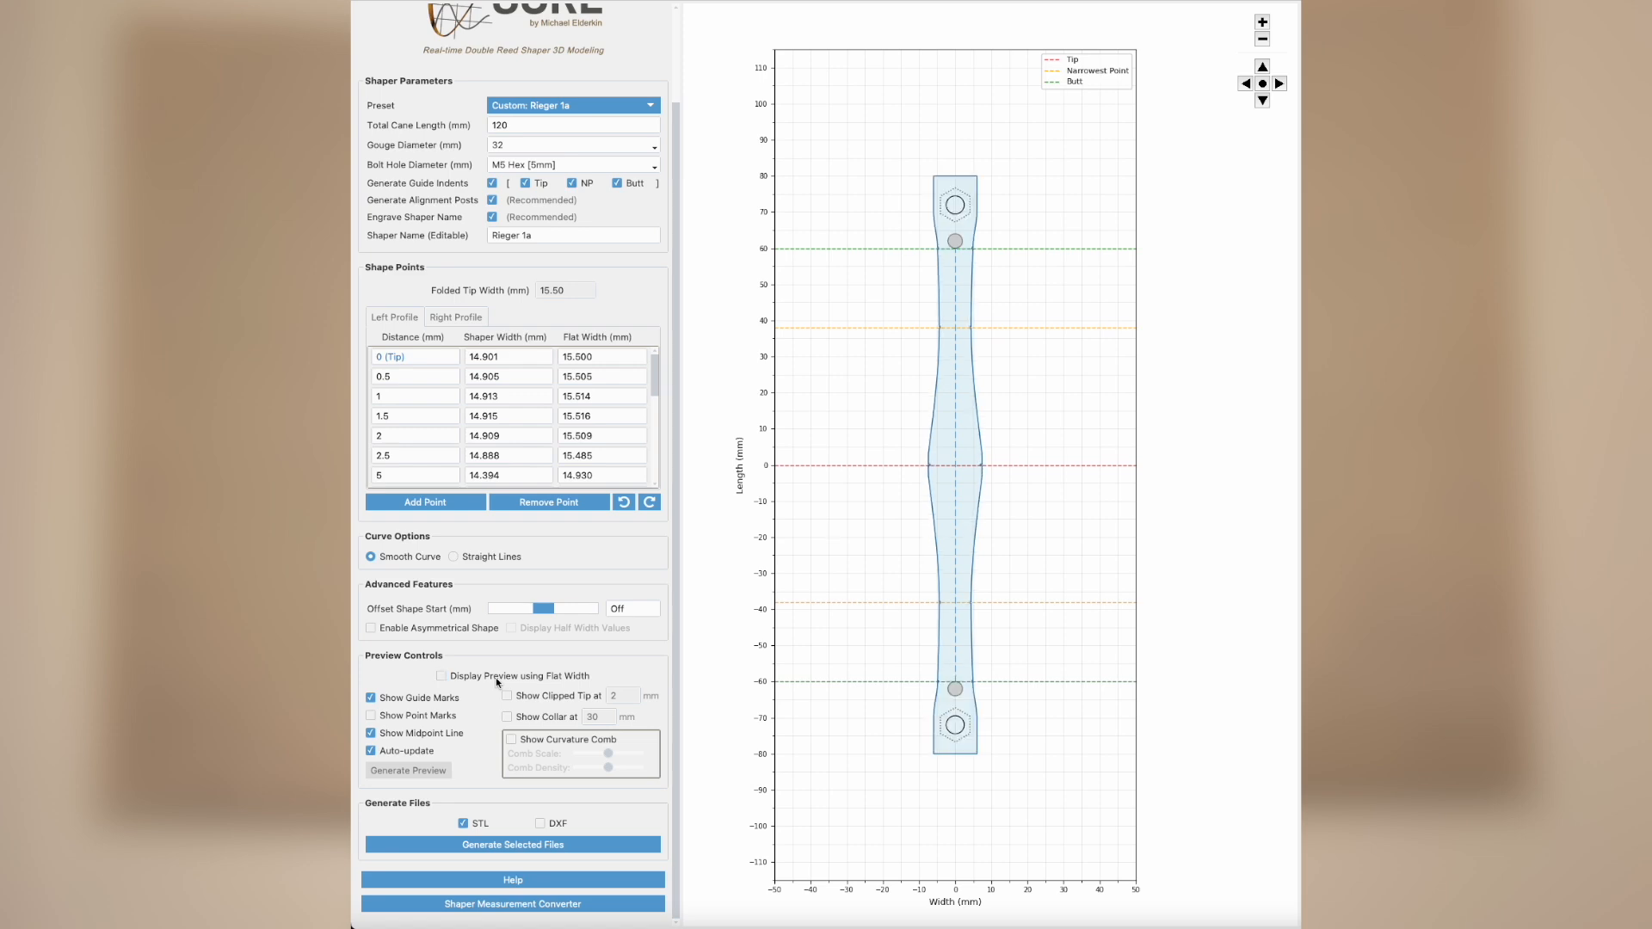
pyautogui.click(496, 678)
pyautogui.click(496, 678)
# Step: Toggle the preview's guide marks off and on several times, leaving them shown
pyautogui.click(448, 699)
pyautogui.click(447, 699)
pyautogui.click(447, 699)
pyautogui.click(448, 699)
# Step: Show the point marks in the preview, and toggle the midpoint line off and on, leaving it shown
pyautogui.click(420, 717)
pyautogui.click(420, 720)
pyautogui.click(420, 719)
pyautogui.click(424, 737)
pyautogui.click(423, 737)
# Step: Turn off automatic preview updating and set the shape start offset to about 2.8 mm
pyautogui.click(422, 752)
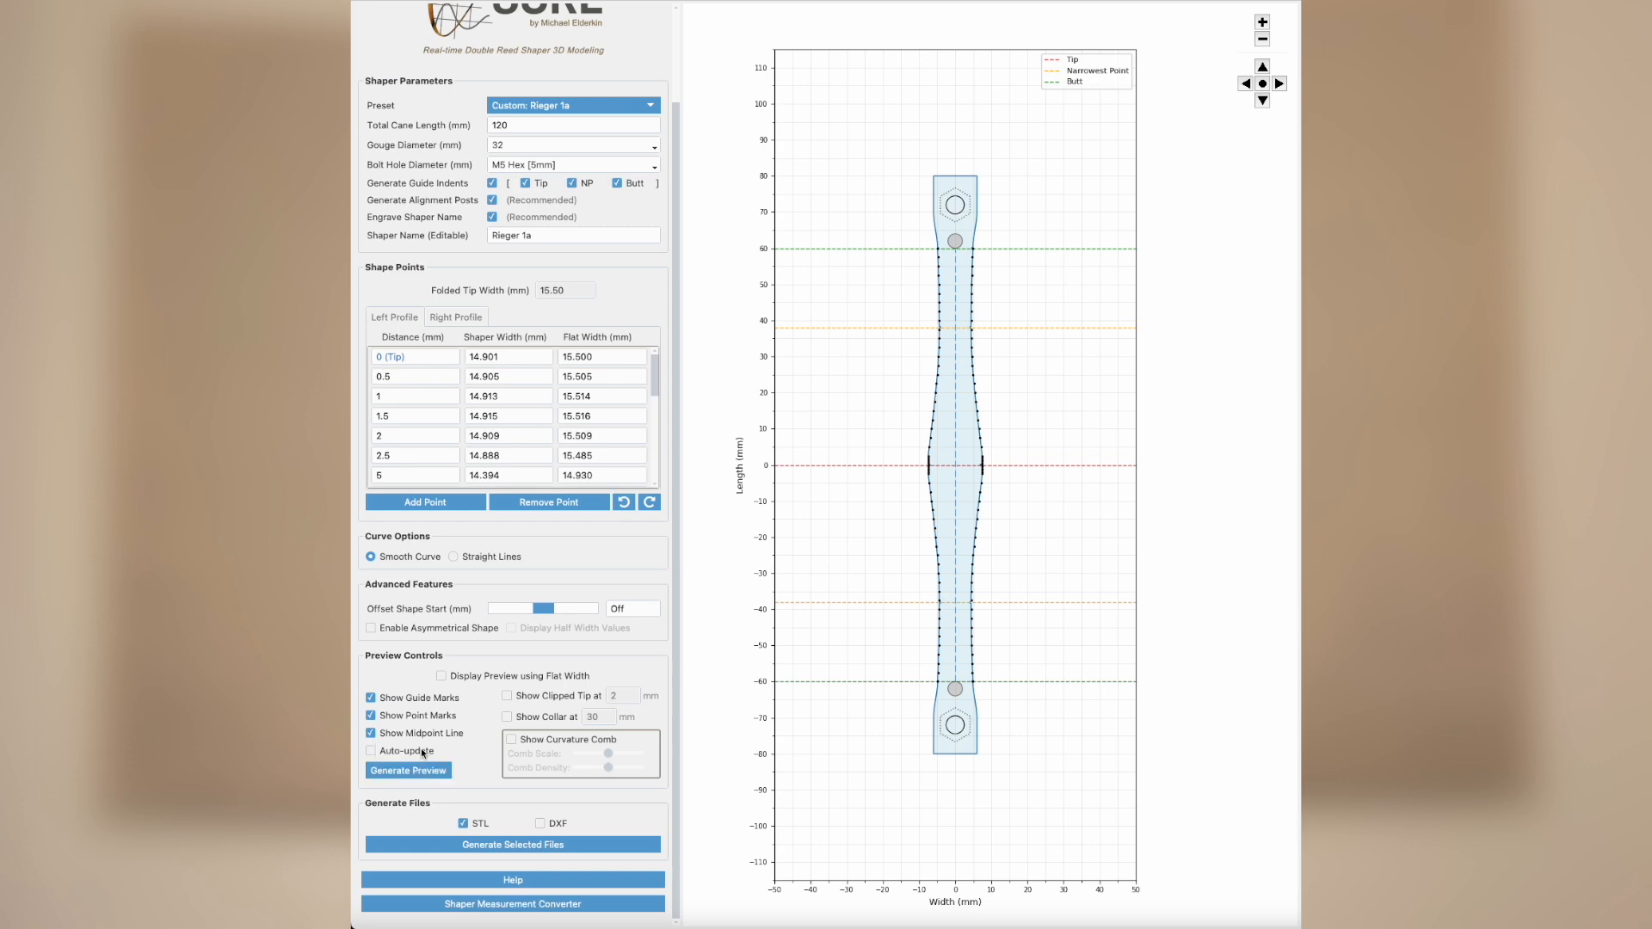
pyautogui.moveTo(549, 610); pyautogui.dragTo(578, 611)
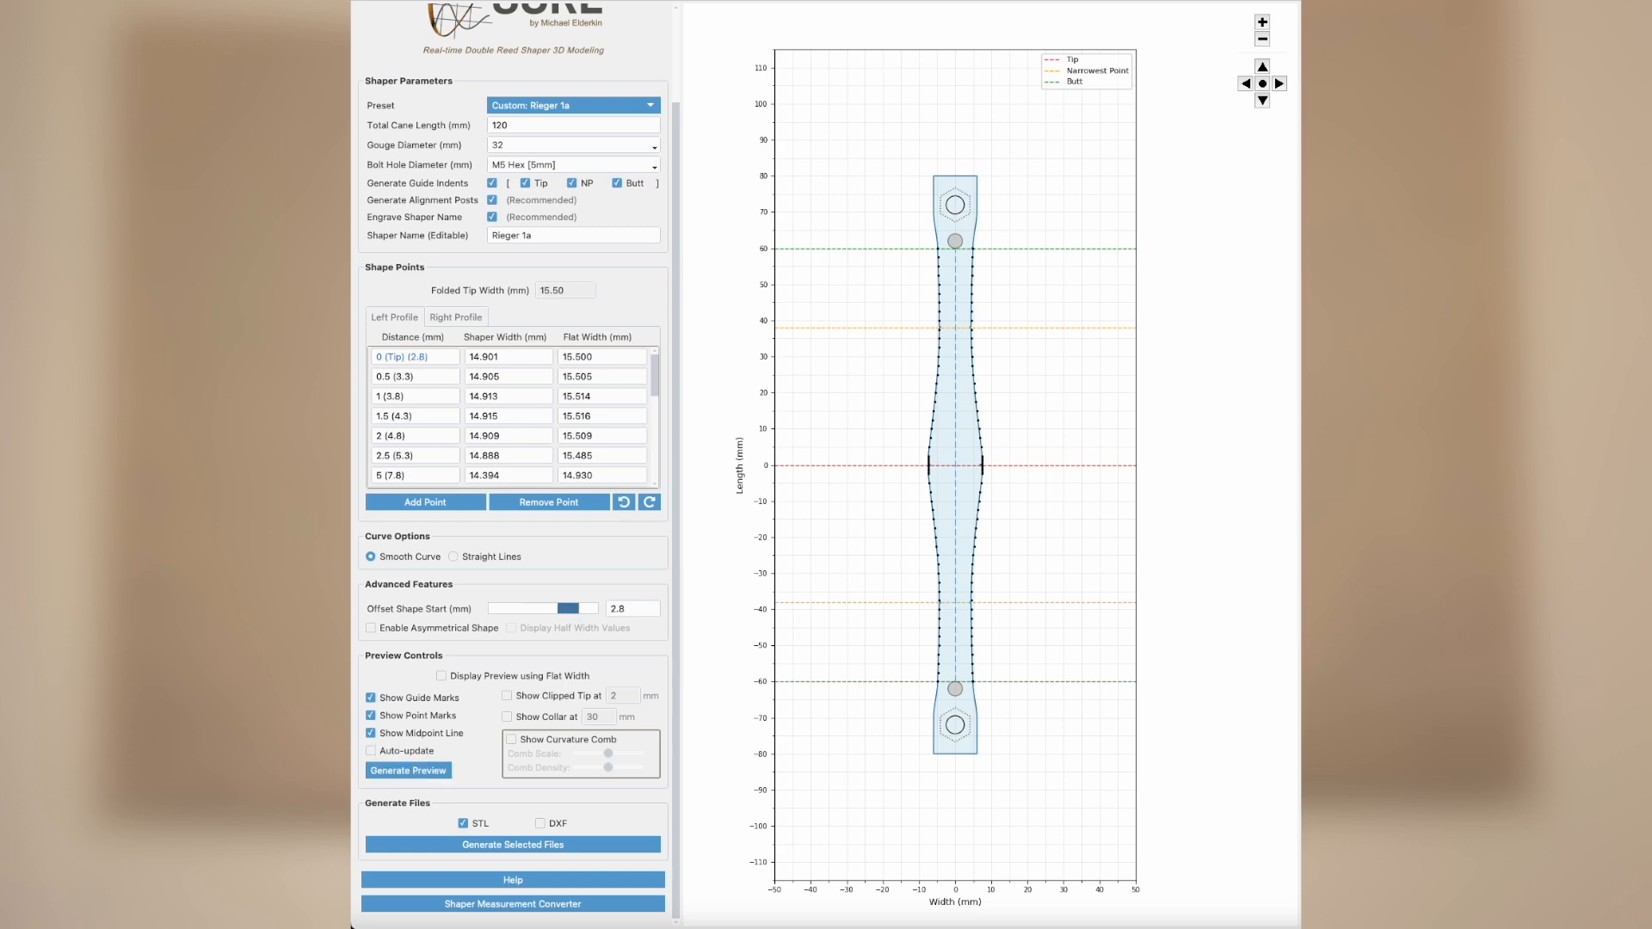
# Step: Generate the preview with the offset applied, turn automatic updating back on and reset the offset shape start to Off
pyautogui.click(409, 772)
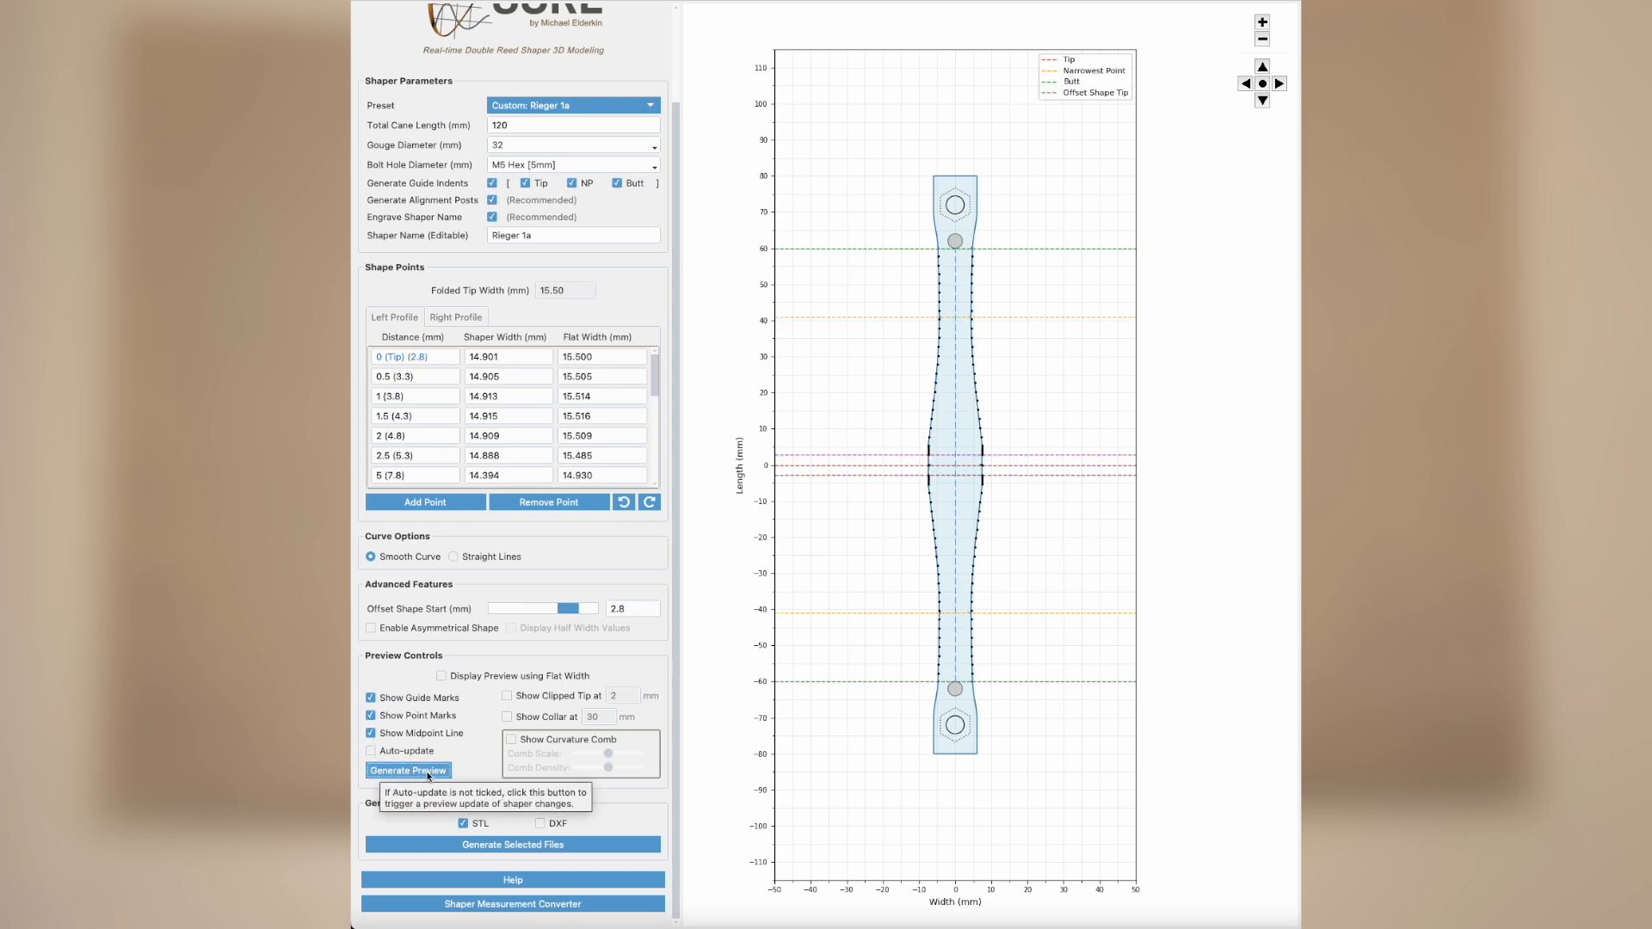
pyautogui.click(428, 753)
pyautogui.moveTo(569, 607); pyautogui.dragTo(543, 608)
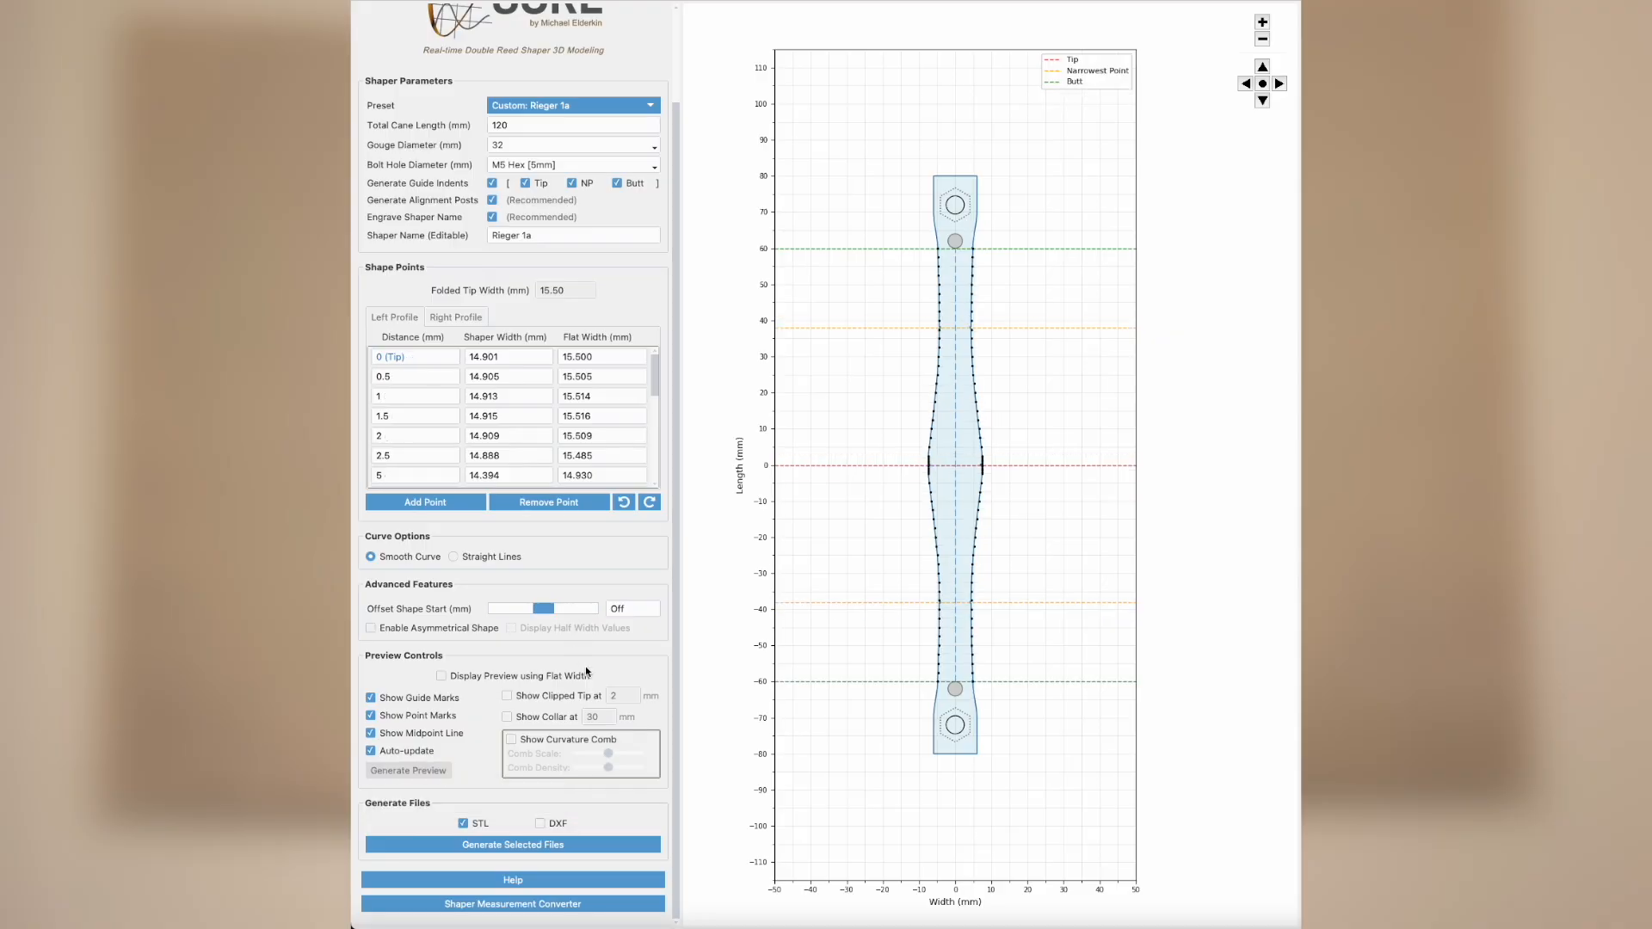
# Step: Hide the point marks, and show the clipped tip at 2 mm and the collar at 30 mm before hiding both again
pyautogui.click(449, 718)
pyautogui.click(535, 700)
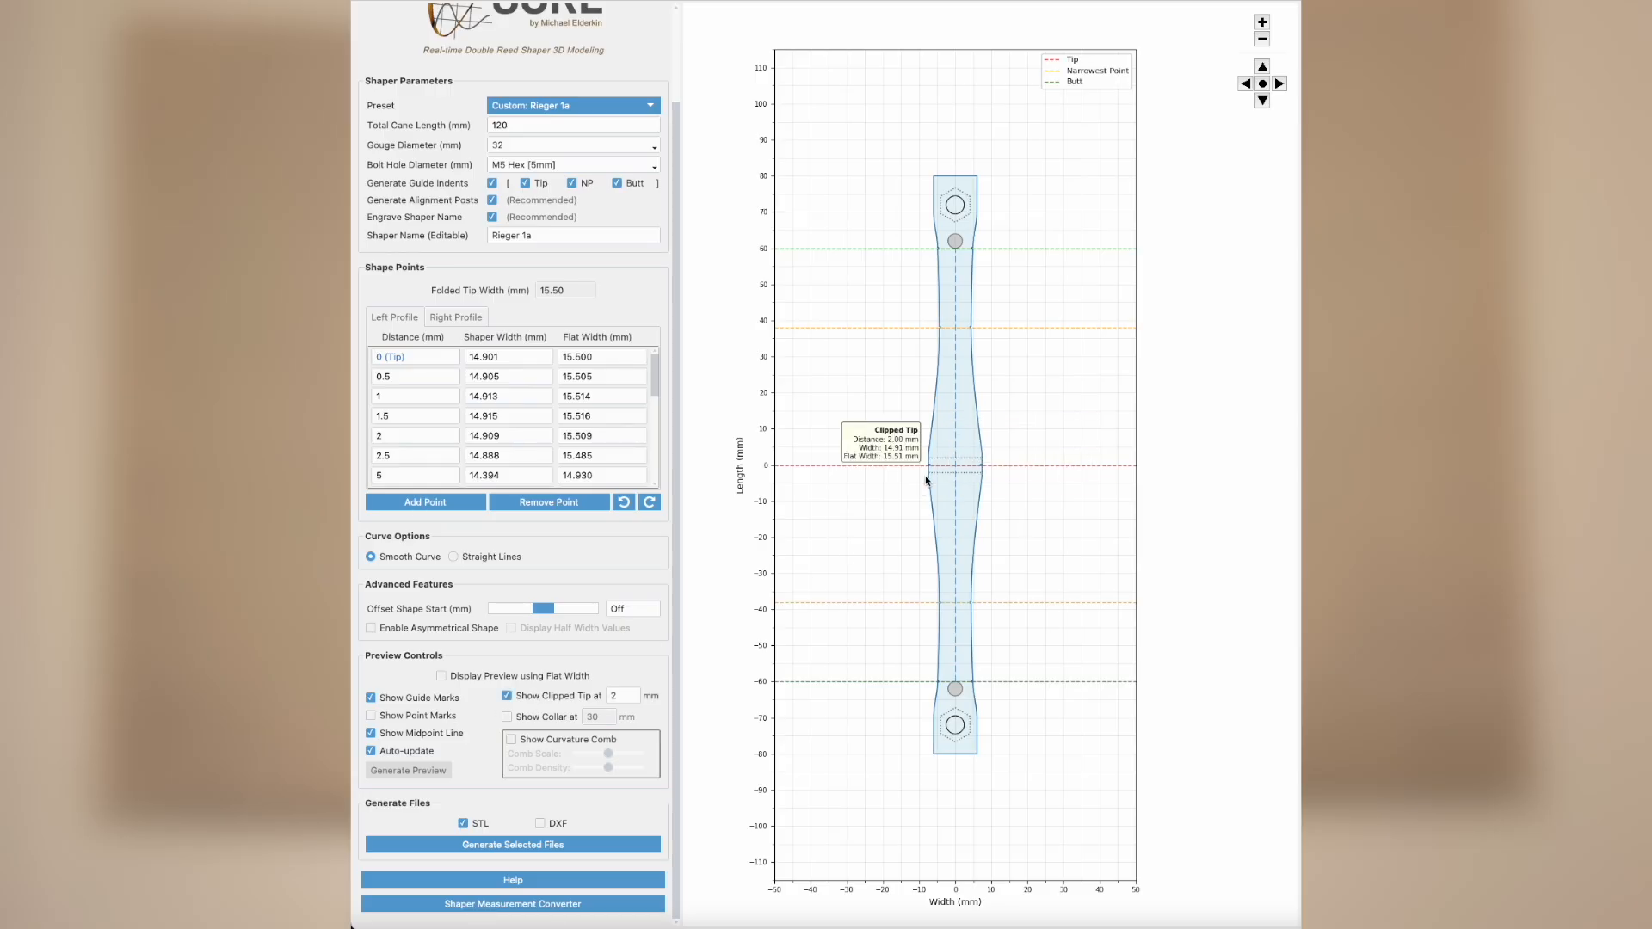
pyautogui.click(557, 723)
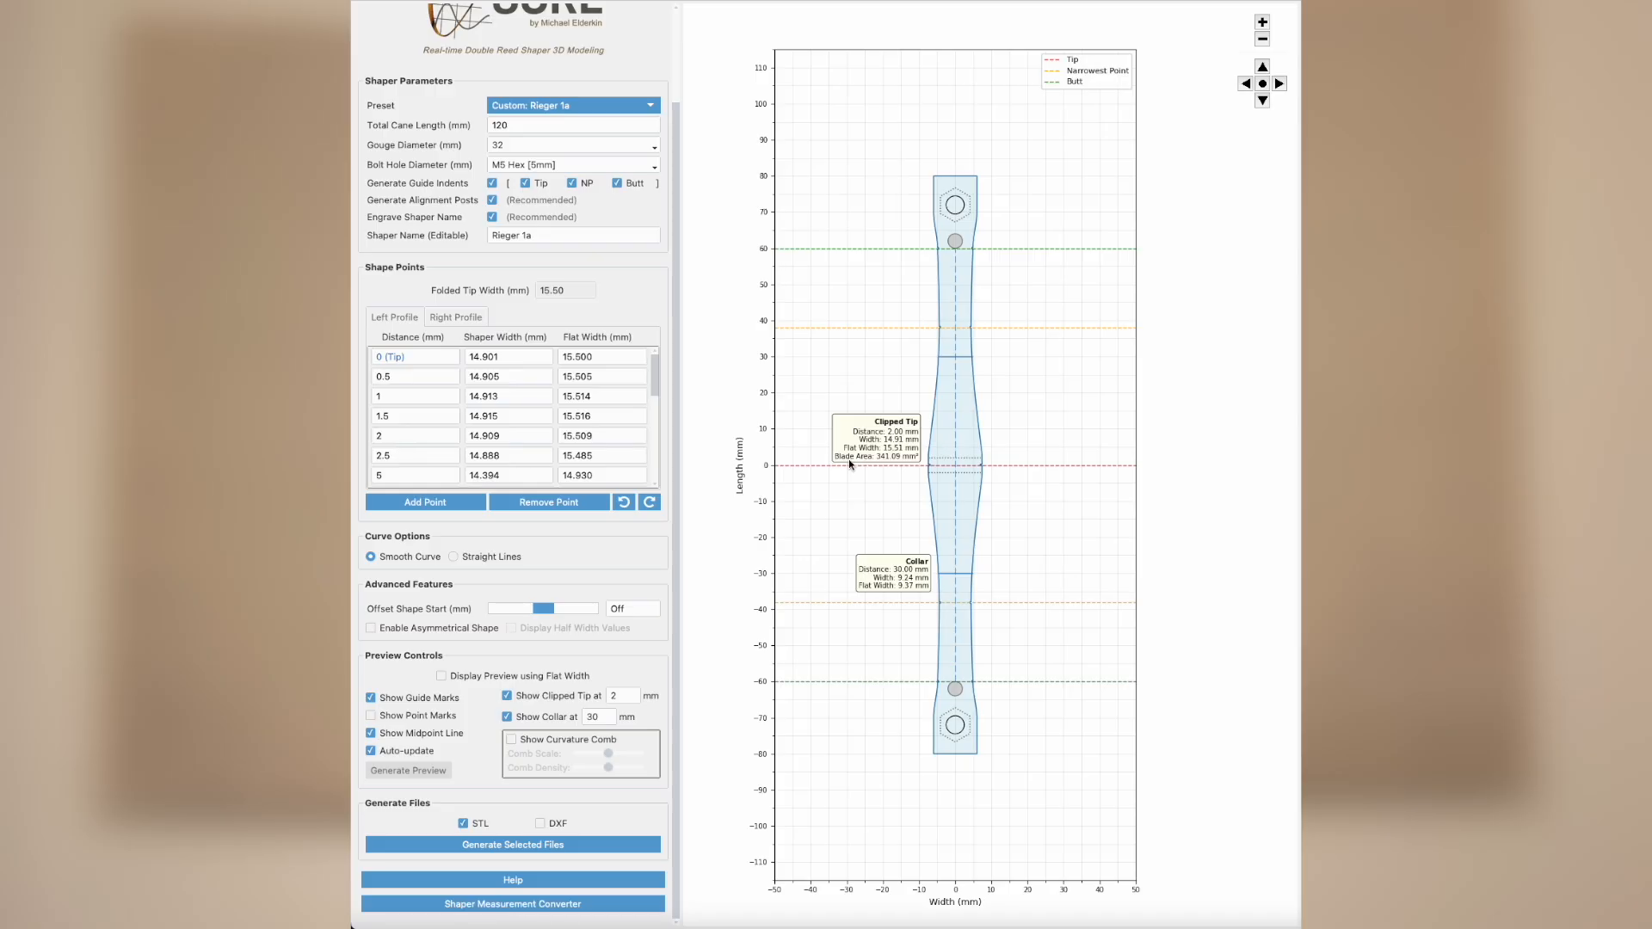
pyautogui.click(507, 717)
pyautogui.click(508, 697)
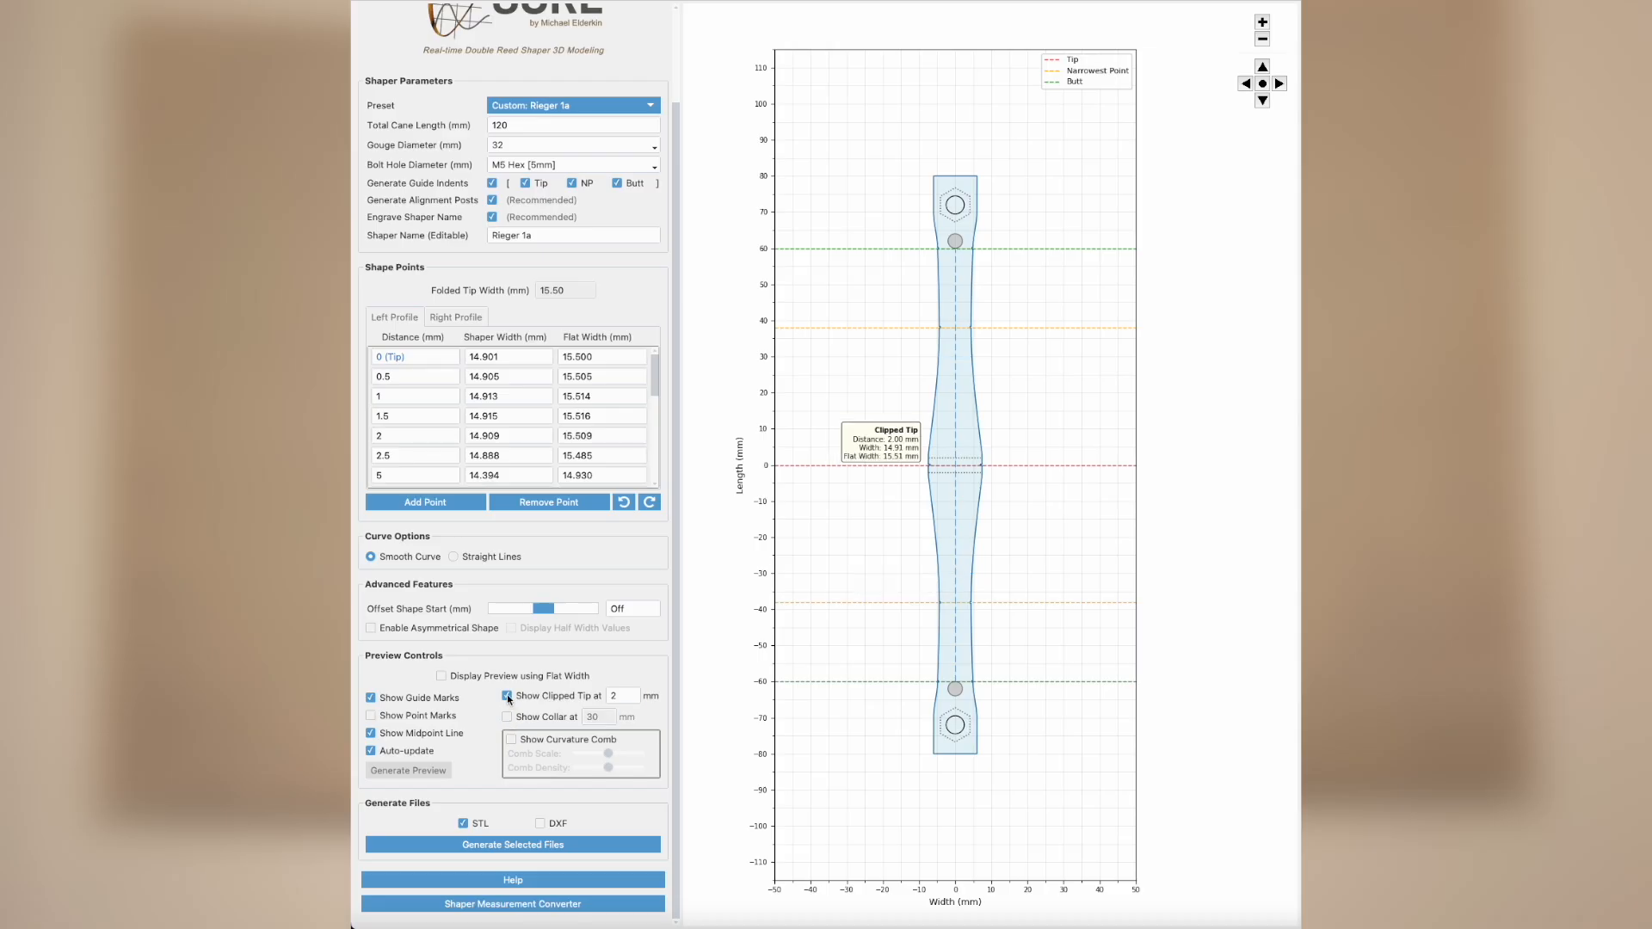
# Step: Show the curvature comb on the profile, switch the curve to straight lines and back to smooth, and hide the comb
pyautogui.click(512, 741)
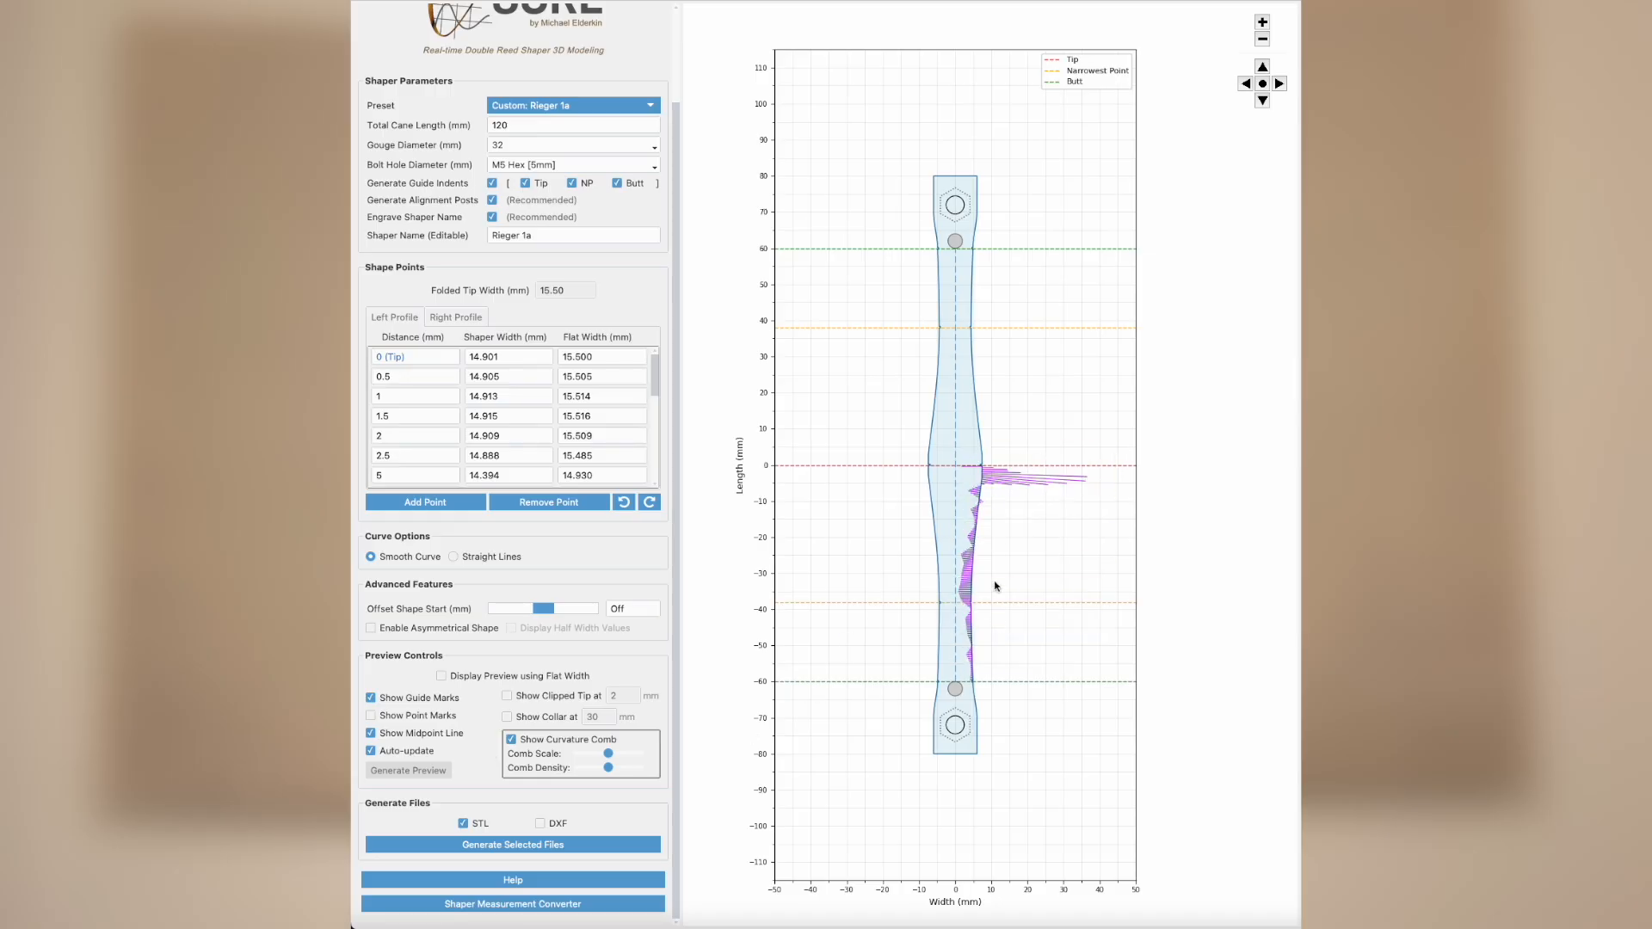
pyautogui.moveTo(610, 755)
pyautogui.mouseDown()
pyautogui.moveTo(627, 770)
pyautogui.moveTo(609, 768)
pyautogui.mouseUp()
pyautogui.moveTo(971, 552)
pyautogui.click(454, 557)
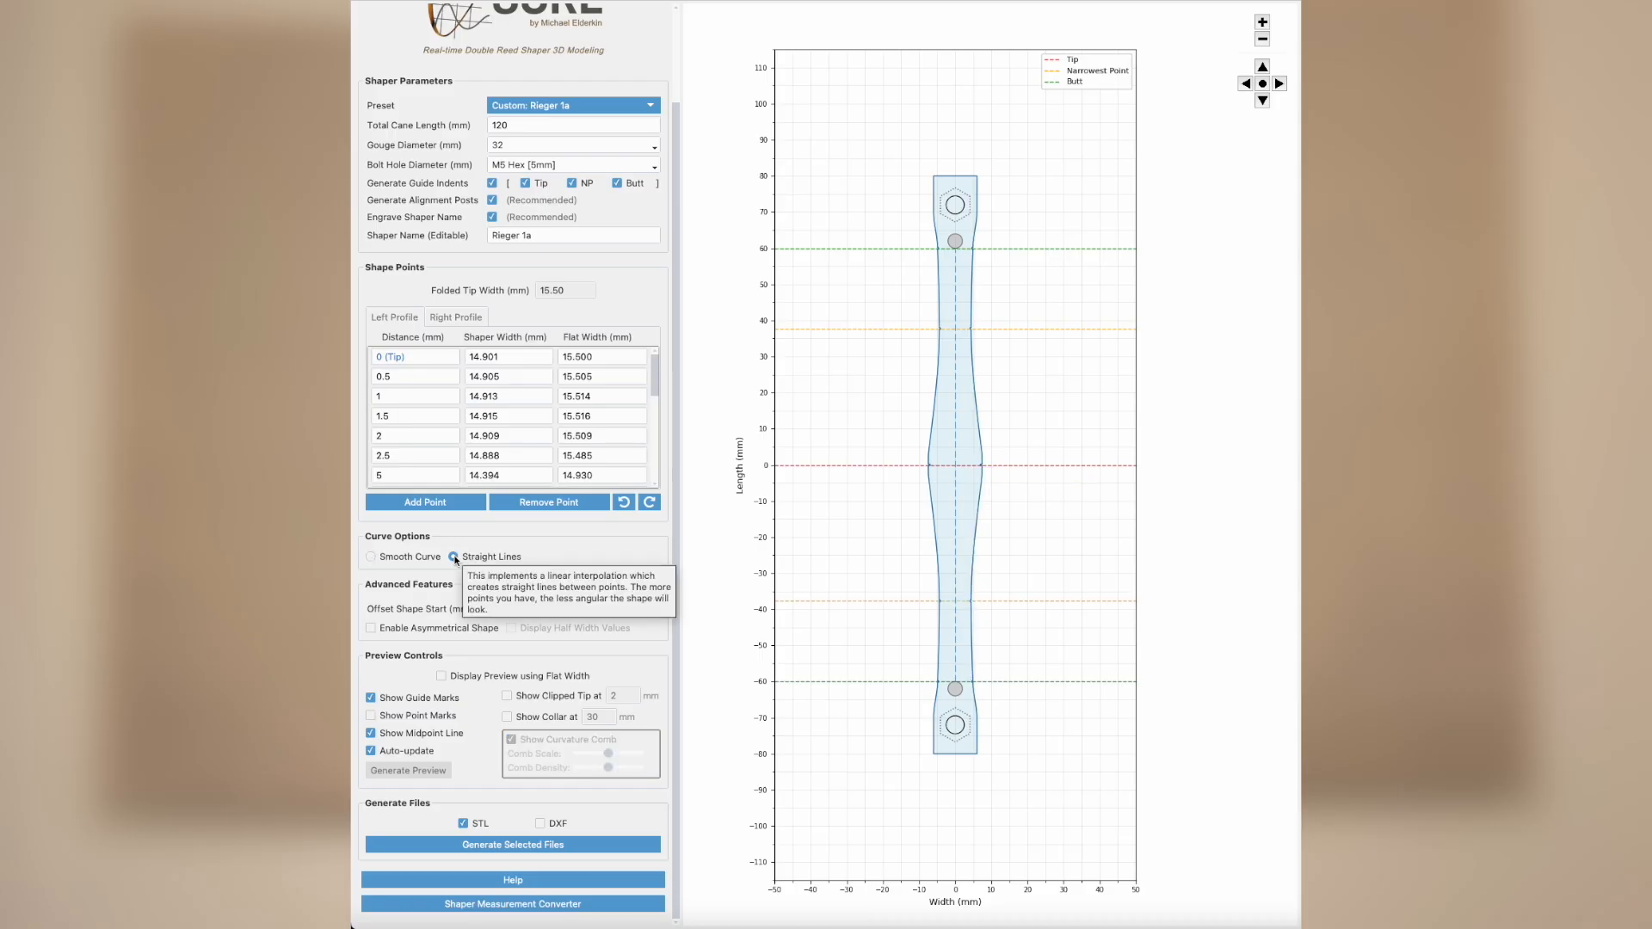
pyautogui.click(371, 556)
pyautogui.click(519, 741)
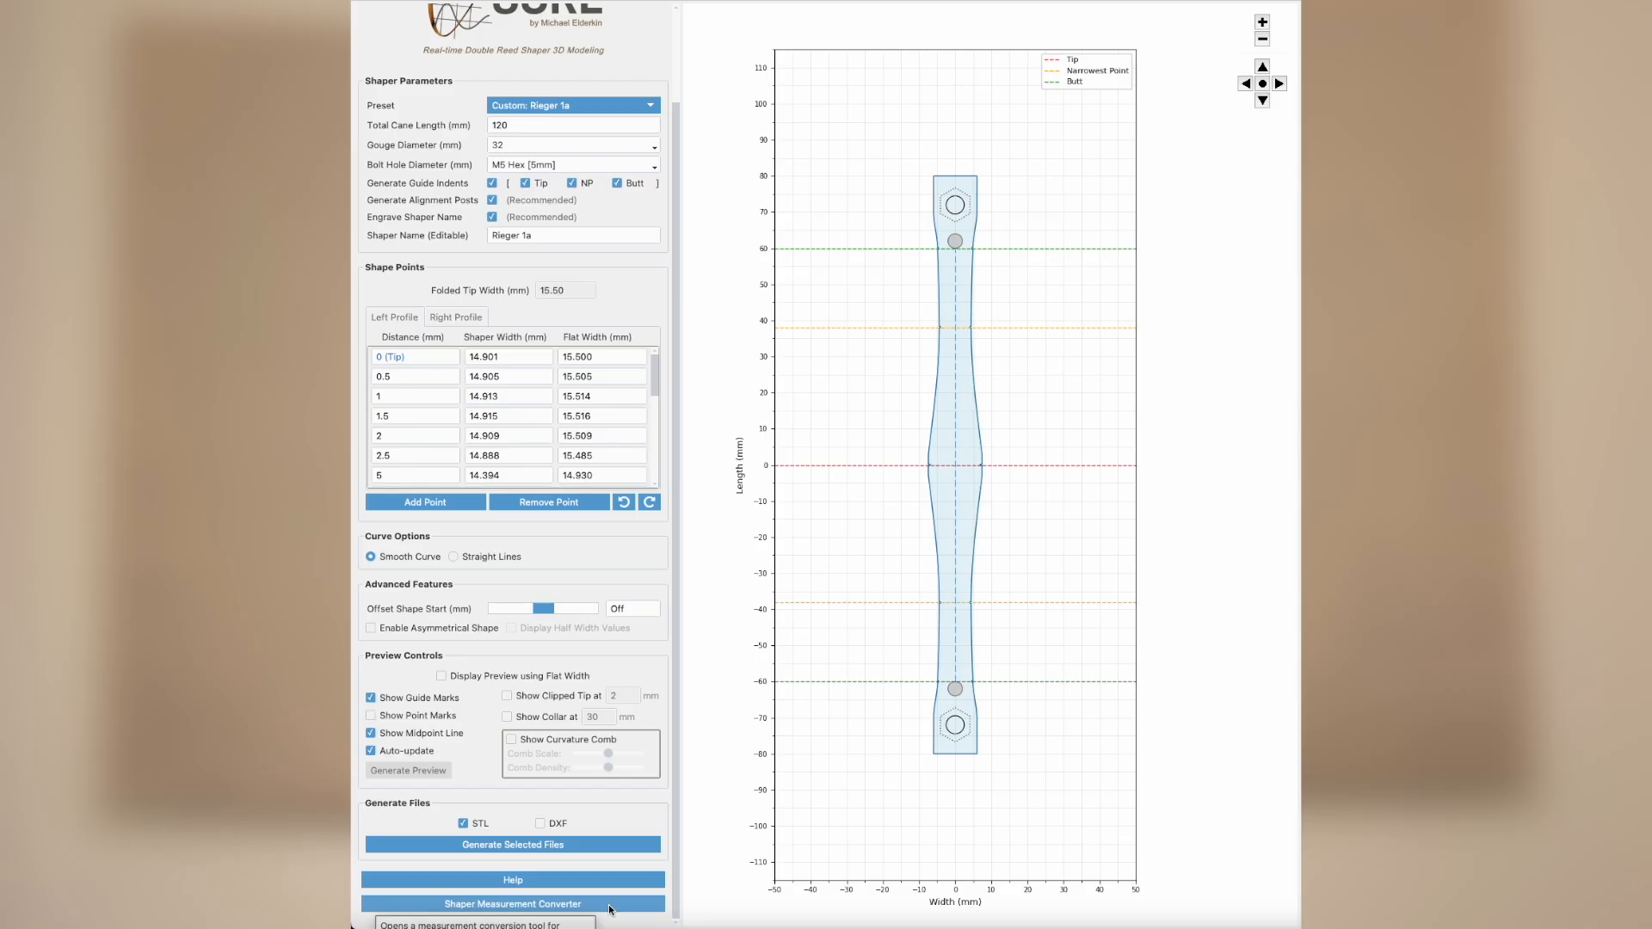
# Step: Load the default Blank Template preset
pyautogui.scroll(3, 672, 774)
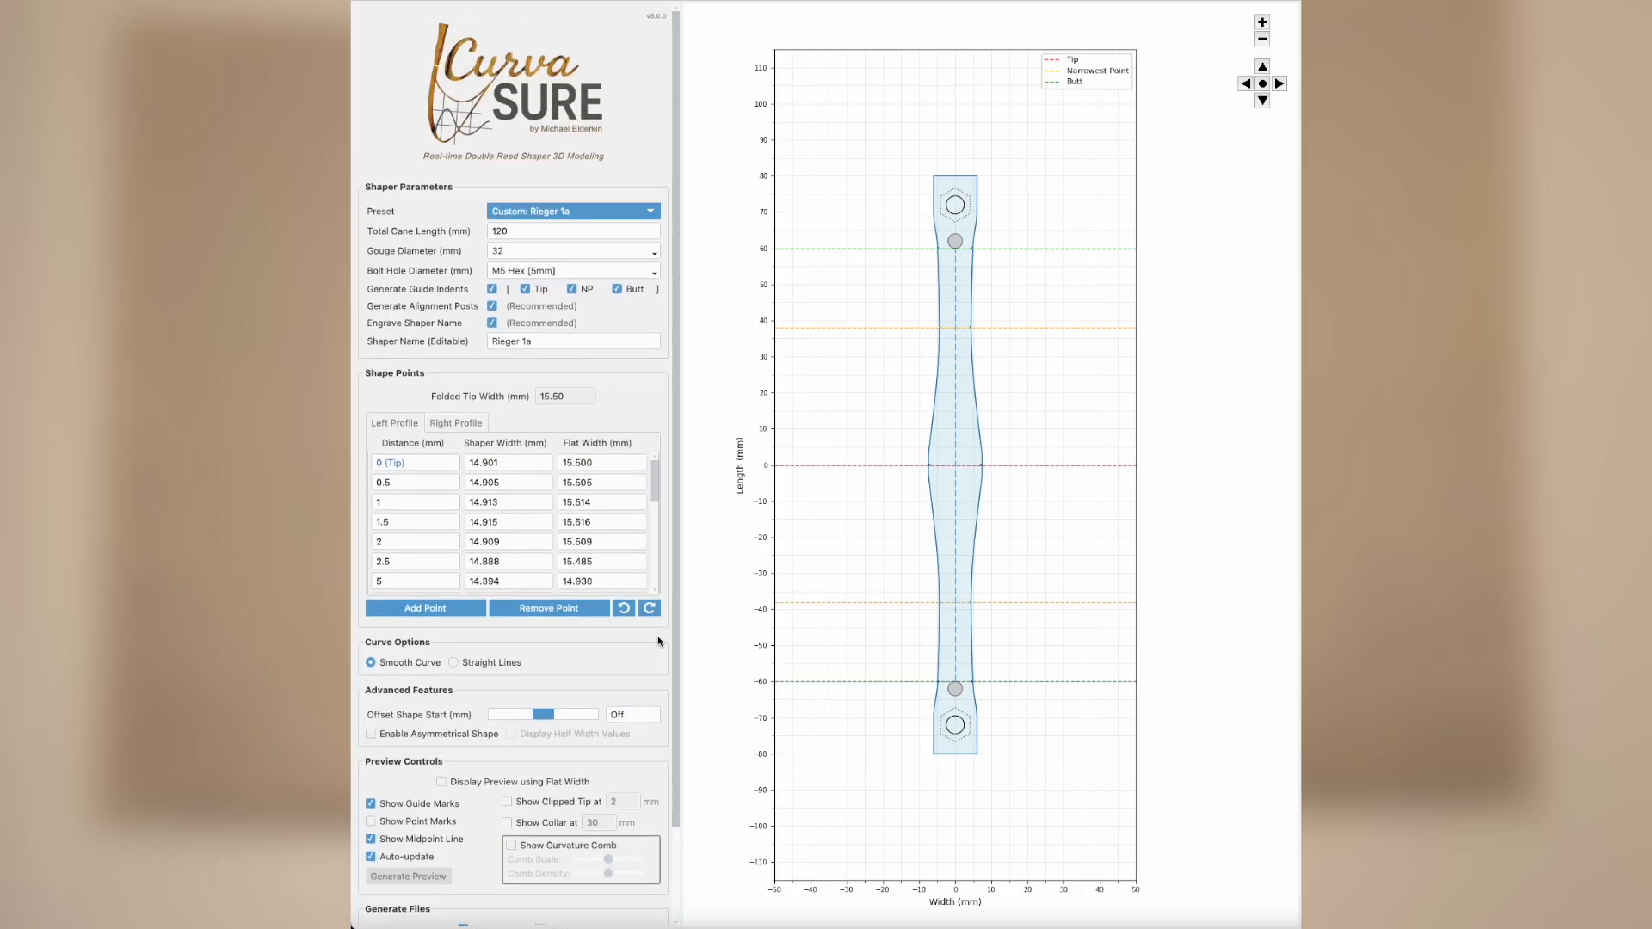
pyautogui.click(566, 212)
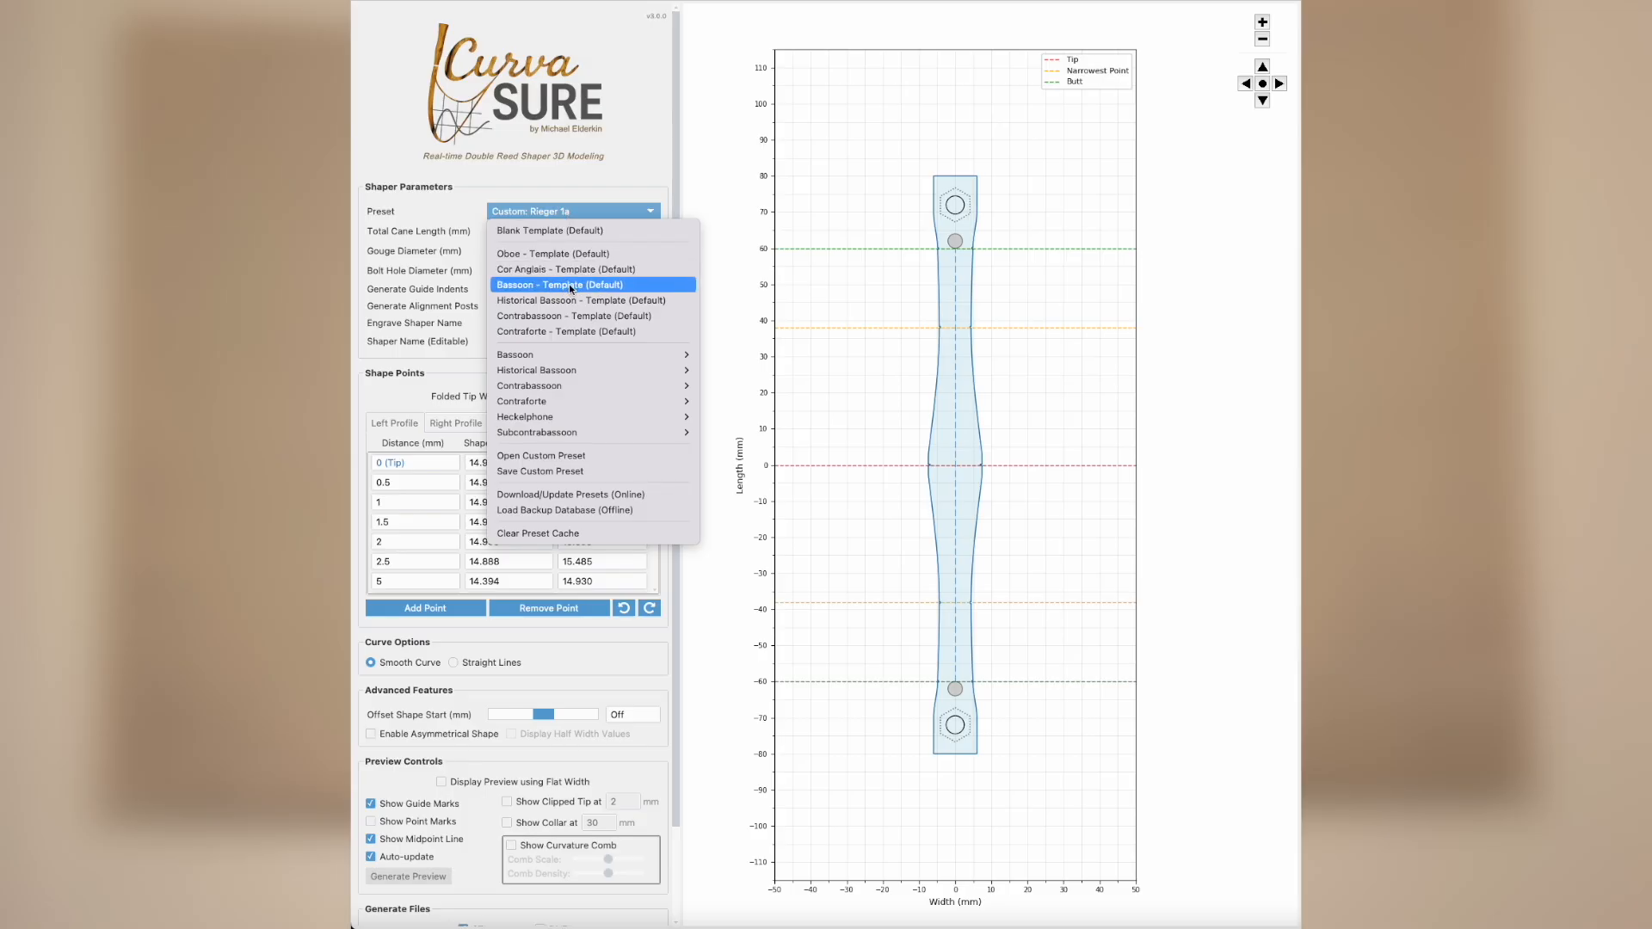
pyautogui.click(578, 231)
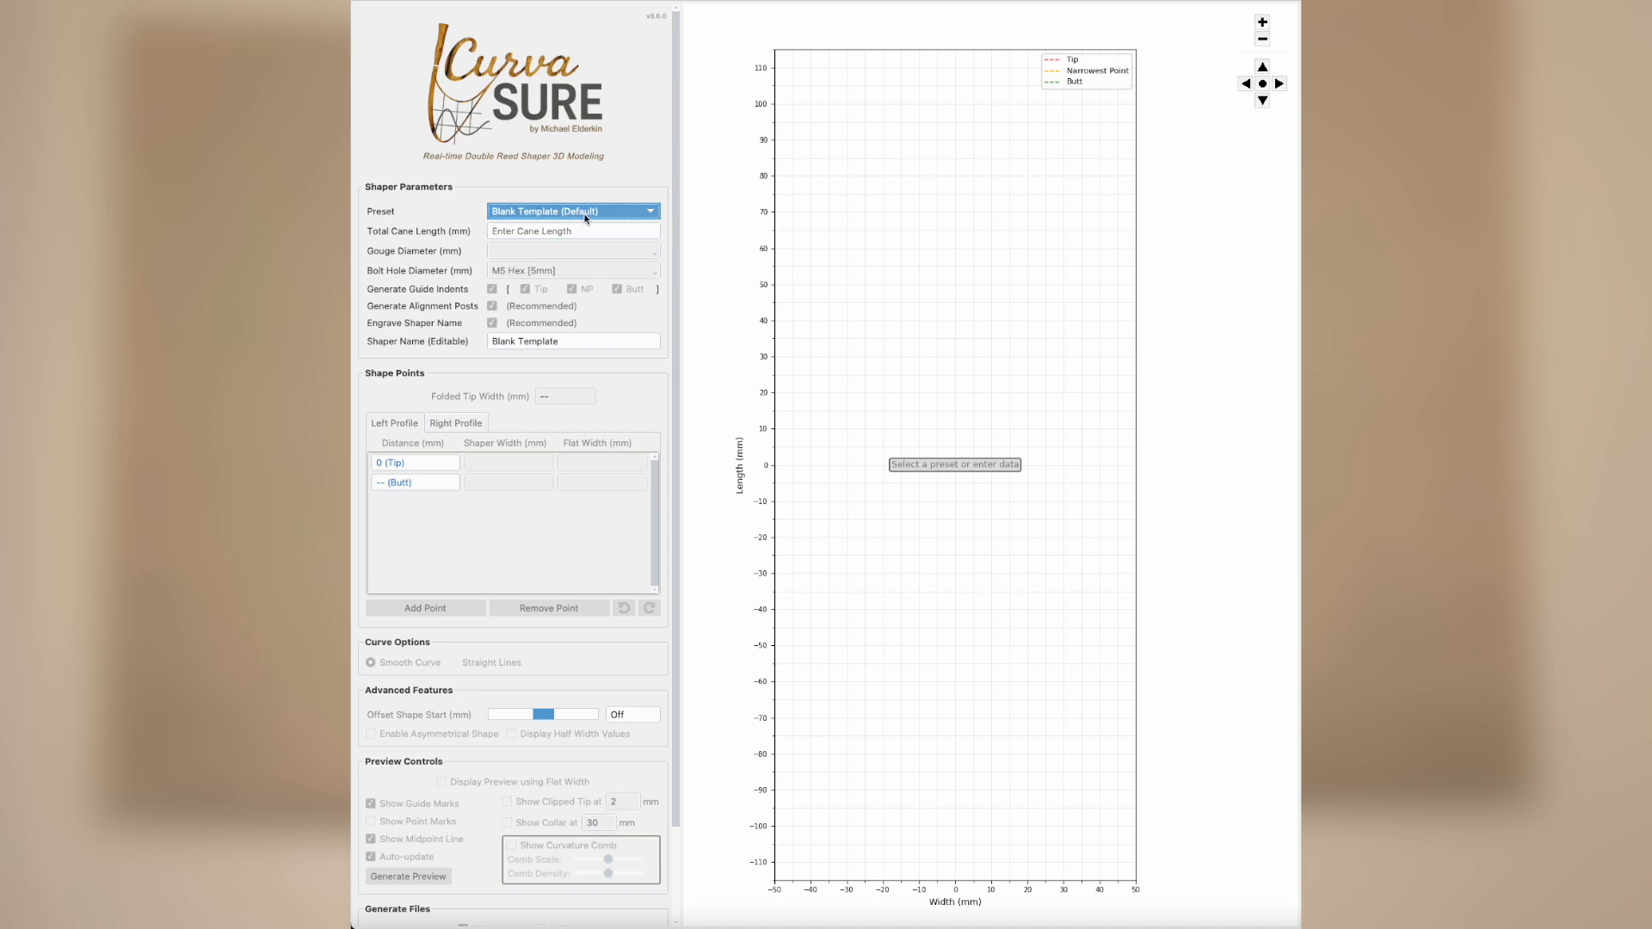
# Step: Load the default Bassoon template preset and name the shaper with the maker's first name followed by "Custom Shaper"
pyautogui.click(586, 213)
pyautogui.click(562, 284)
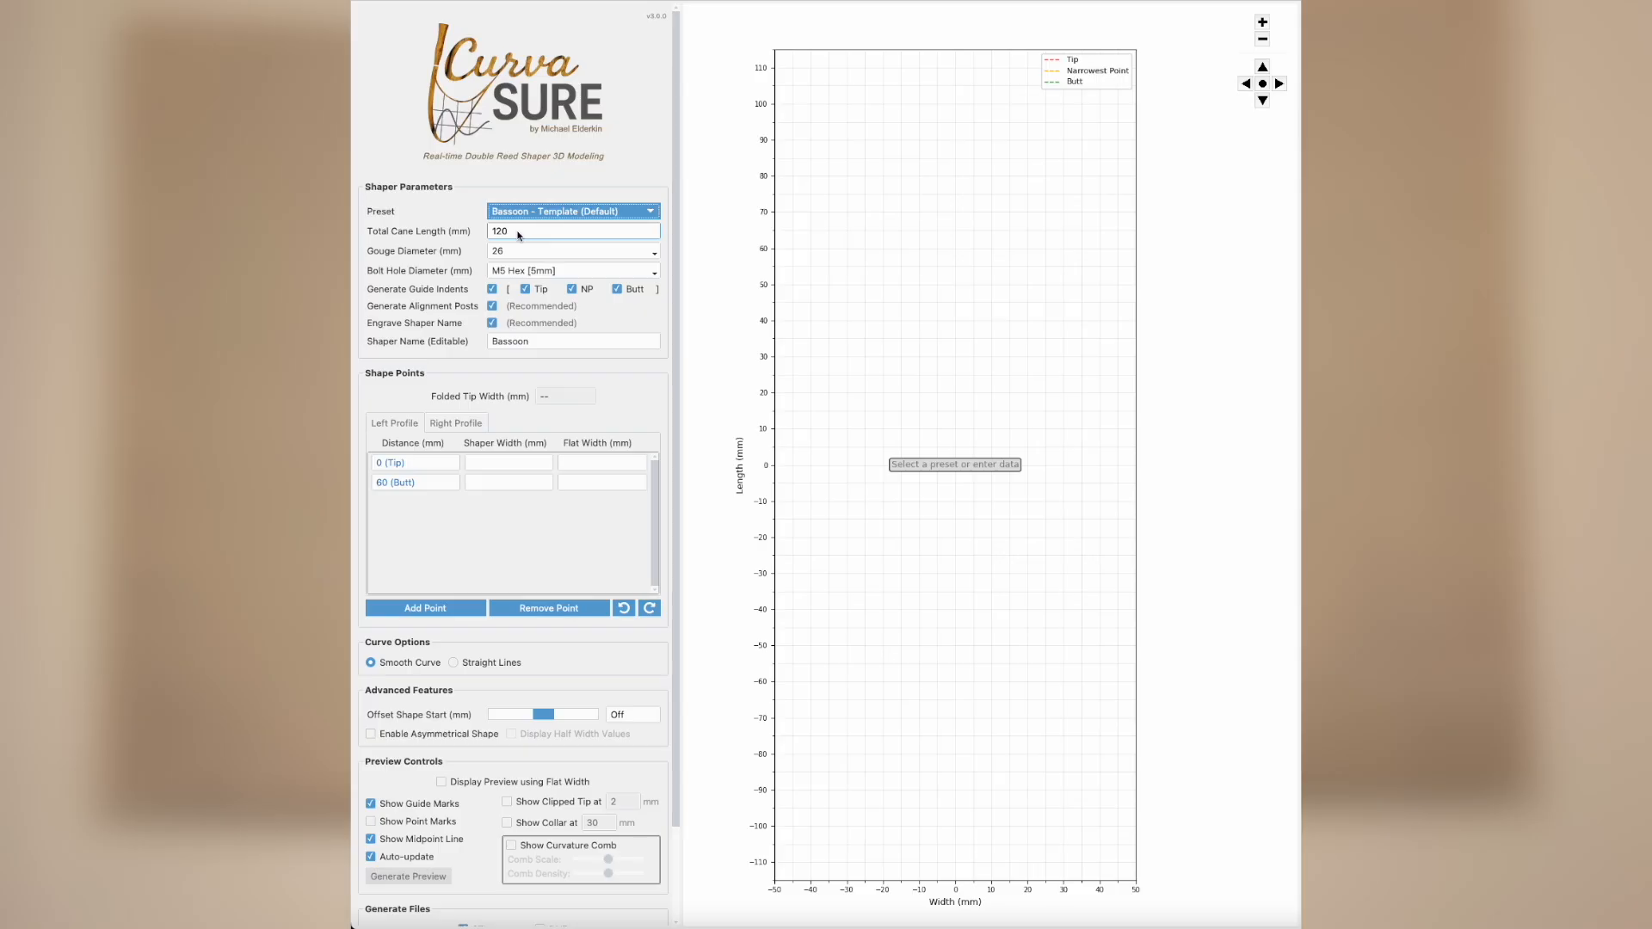
pyautogui.click(541, 342)
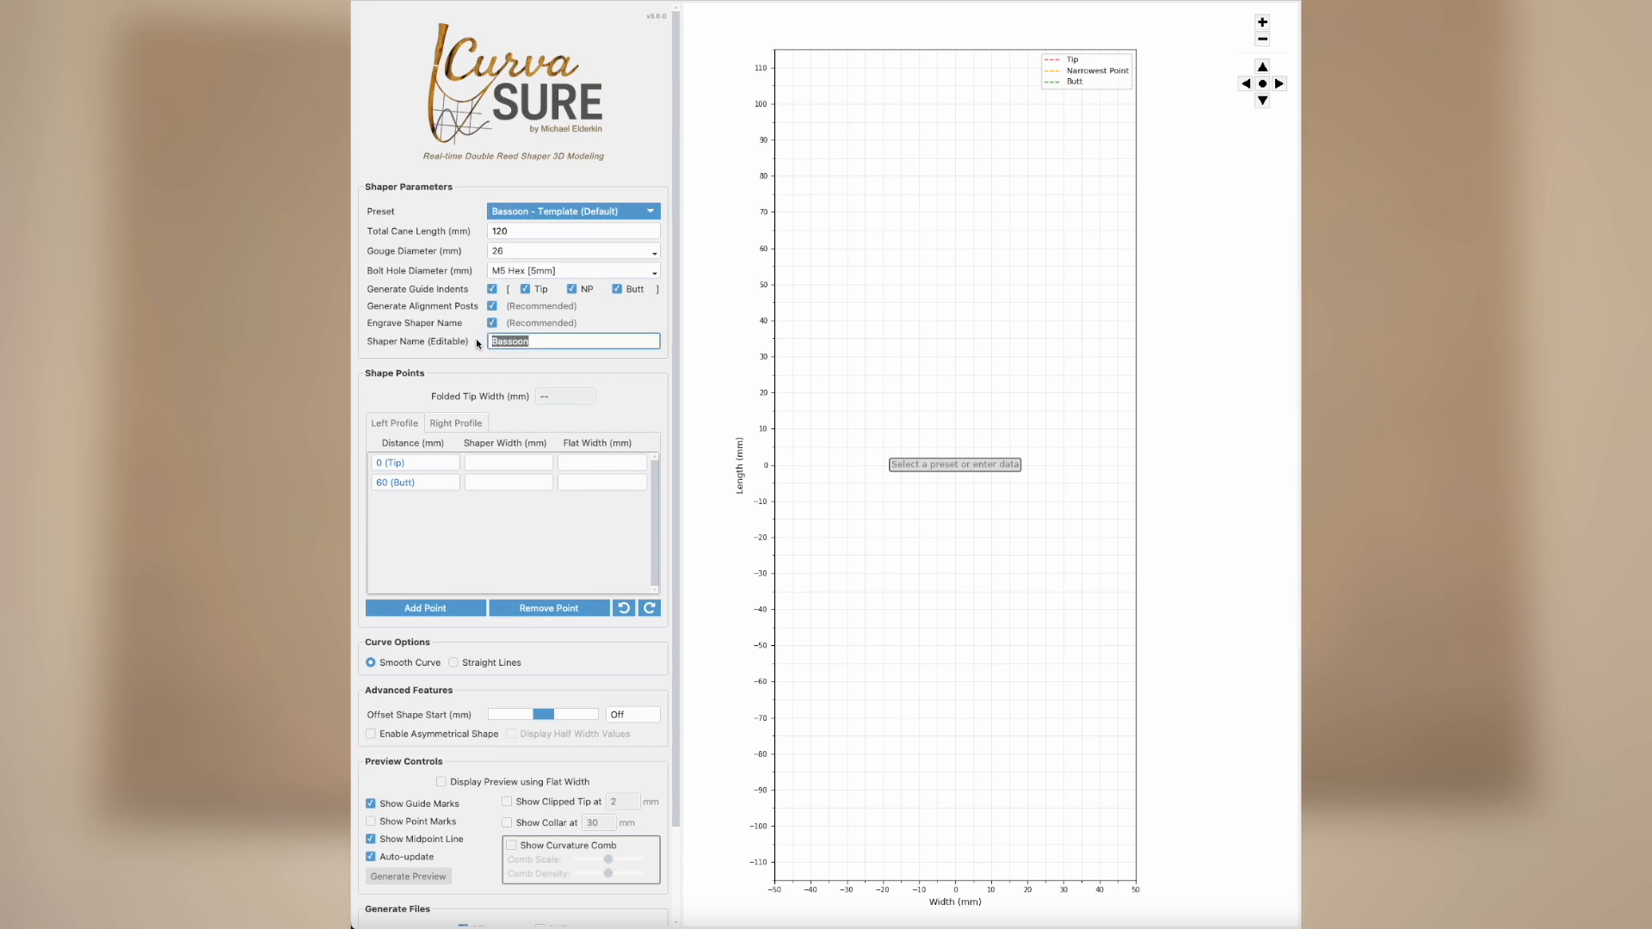
pyautogui.write('Michael Custom Shaper')
# Step: Set the shaper width to 15 mm at the tip and 9 mm at the butt
pyautogui.click(517, 464)
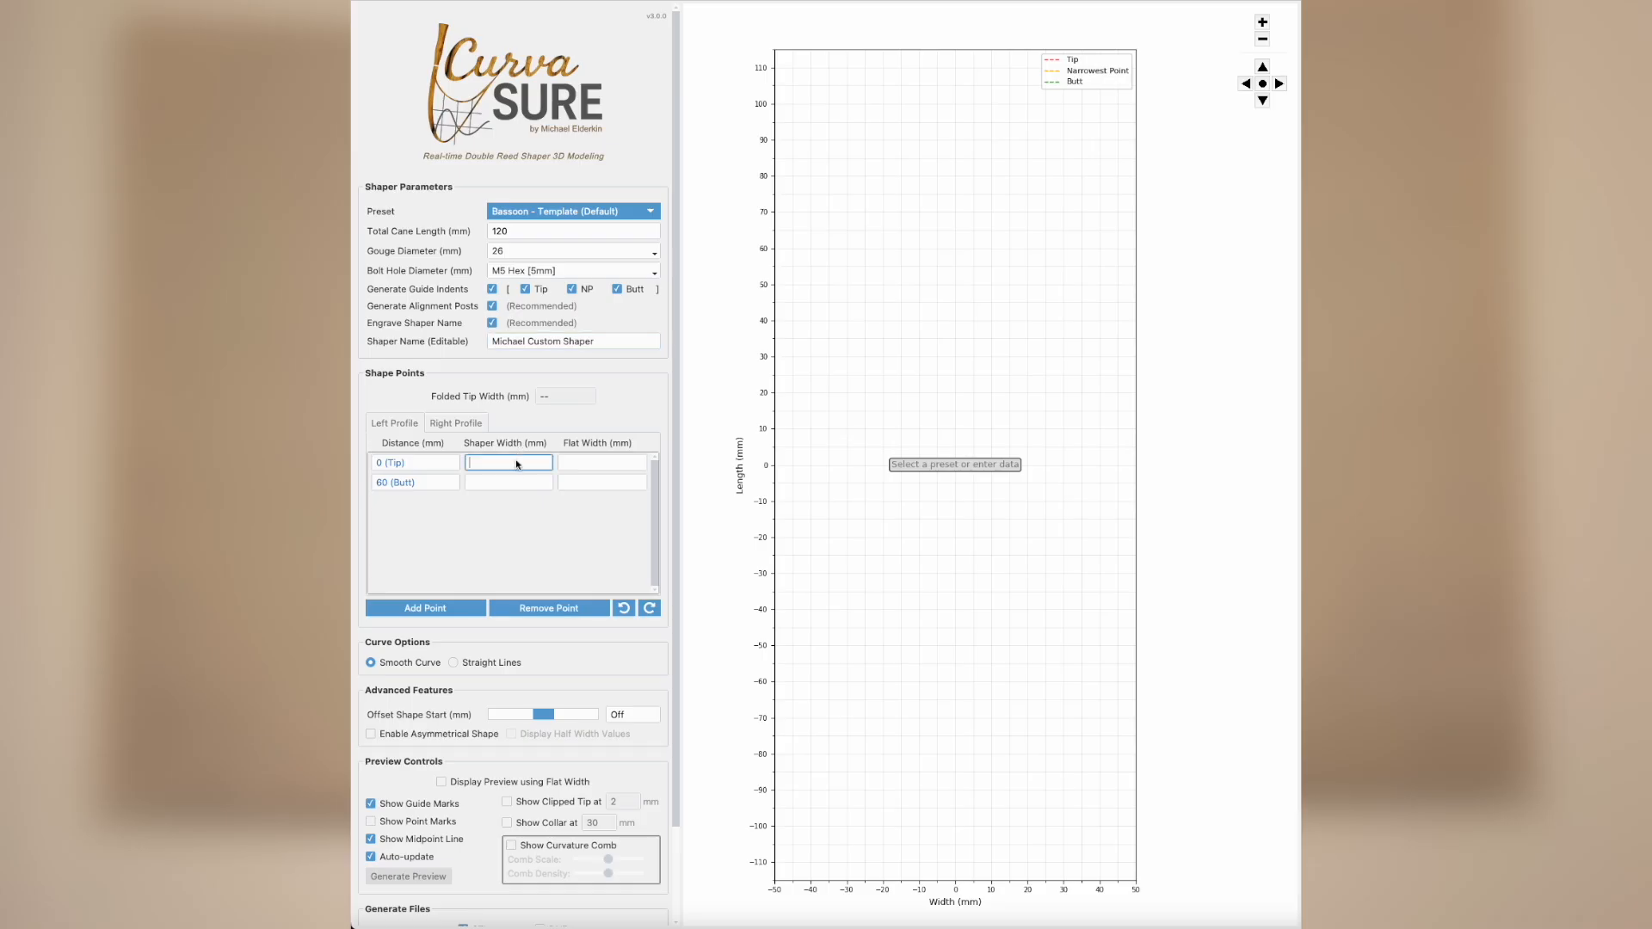
pyautogui.write('15')
pyautogui.press('Return')
pyautogui.write('9')
# Step: Add a shape point at a distance of 40 mm with a shaper width of 8 mm
pyautogui.click(425, 608)
pyautogui.click(414, 482)
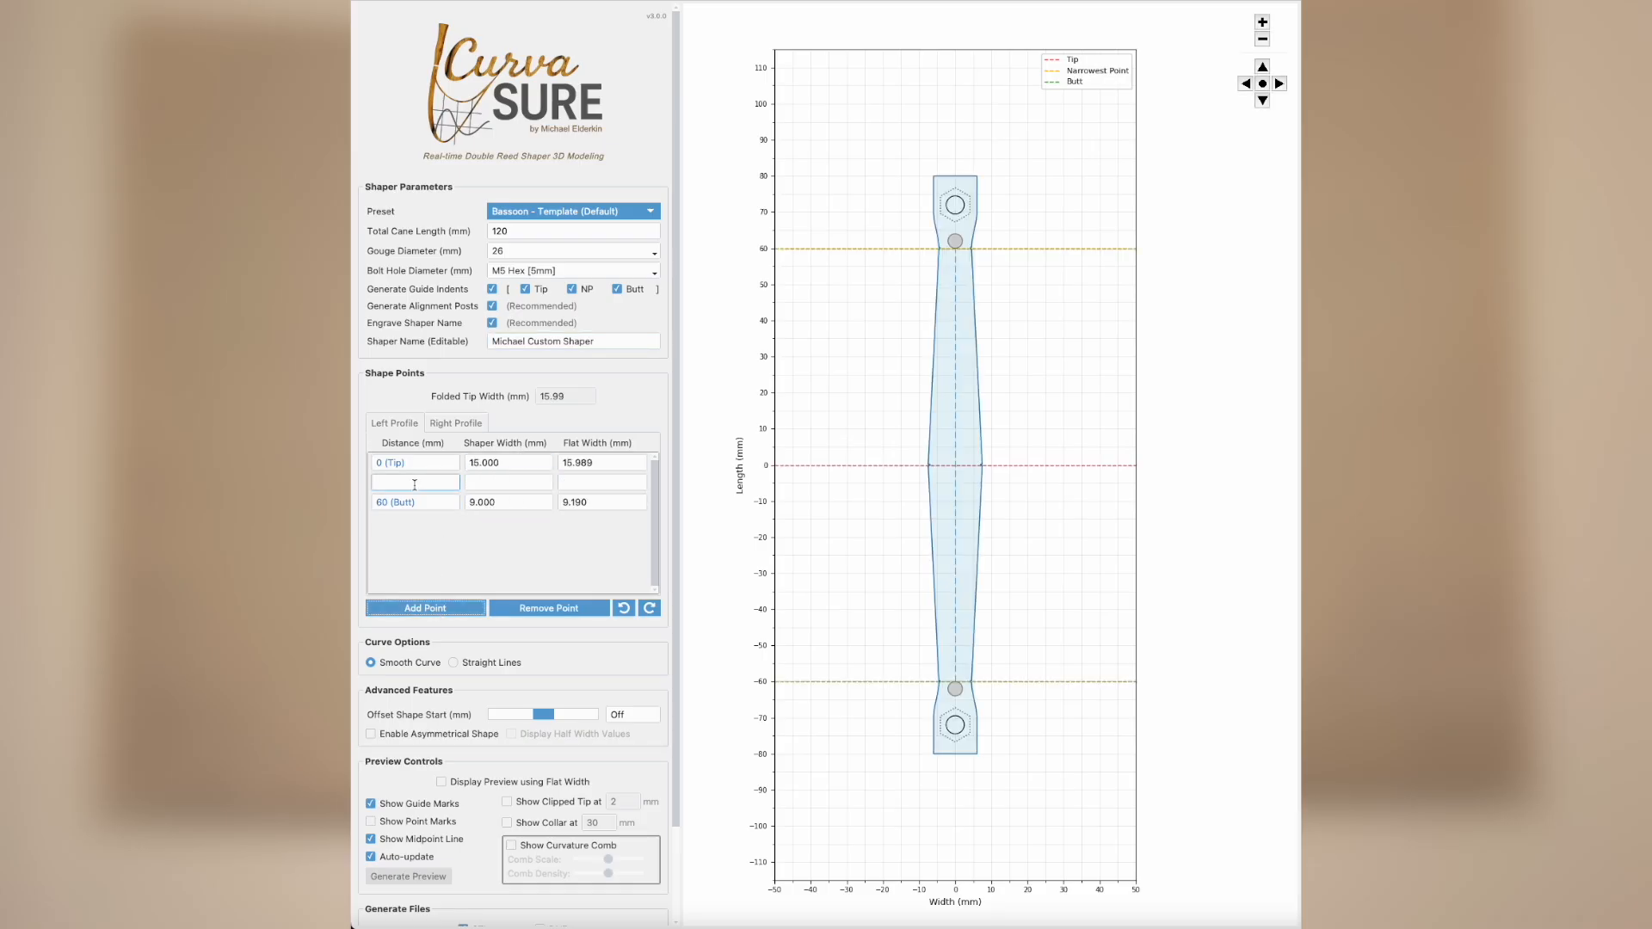
pyautogui.write('40')
pyautogui.press('Tab')
pyautogui.write('8')
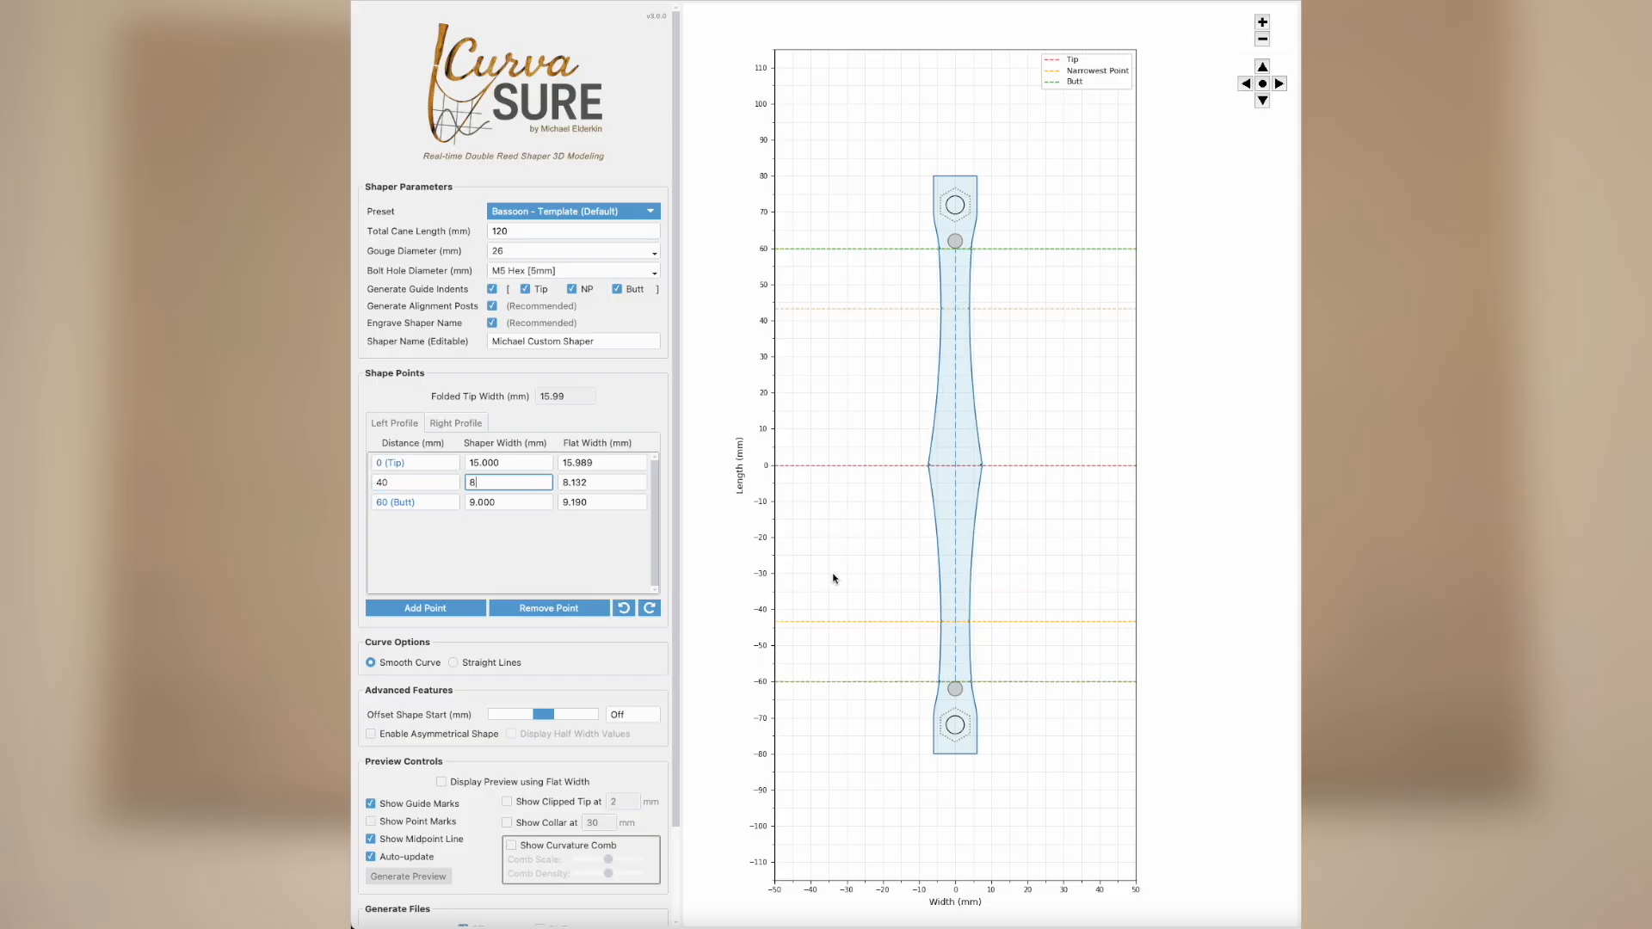
# Step: Compare the three-point shape with straight lines and with a smooth curve, leaving it on the smooth curve
pyautogui.click(453, 664)
pyautogui.click(371, 662)
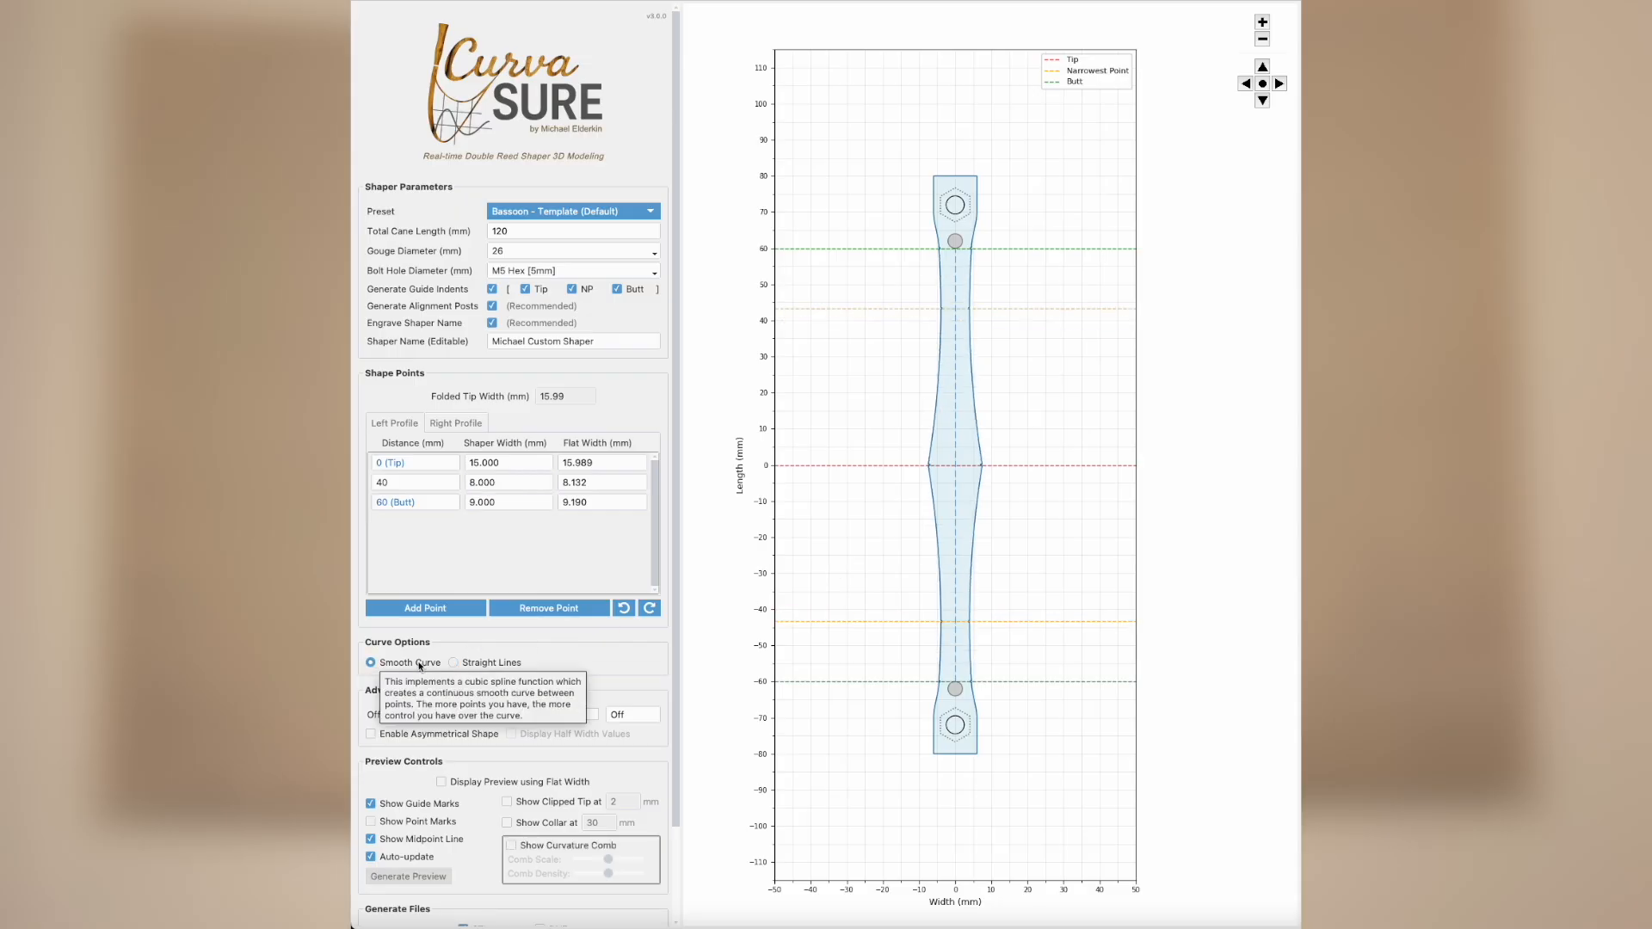
pyautogui.click(452, 662)
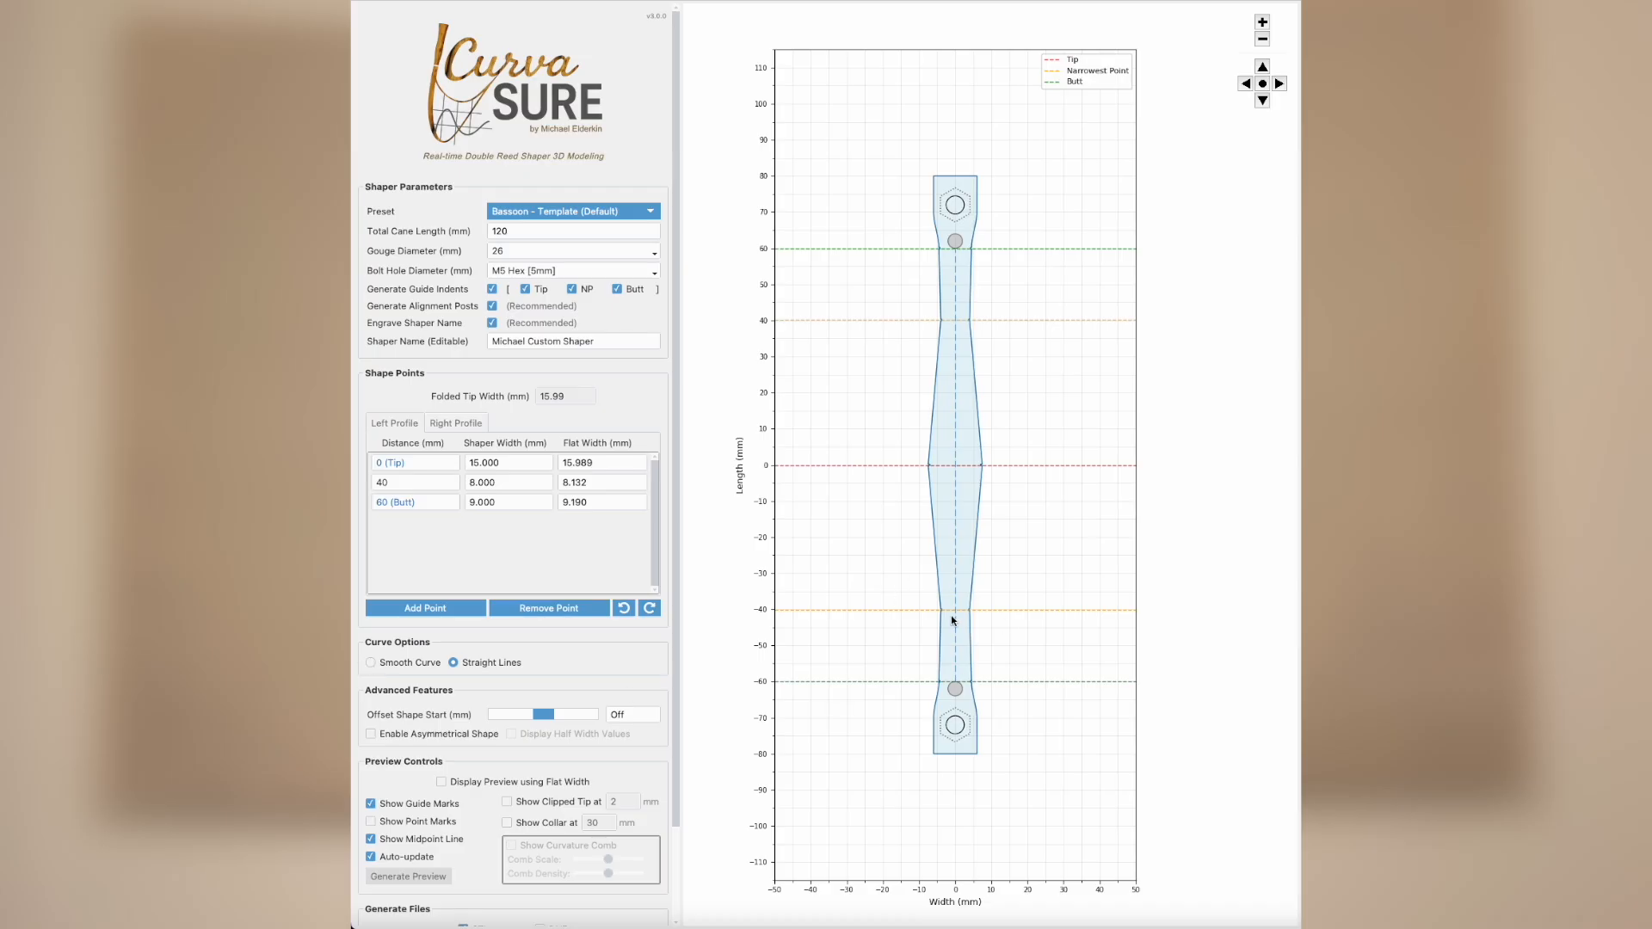
pyautogui.click(369, 663)
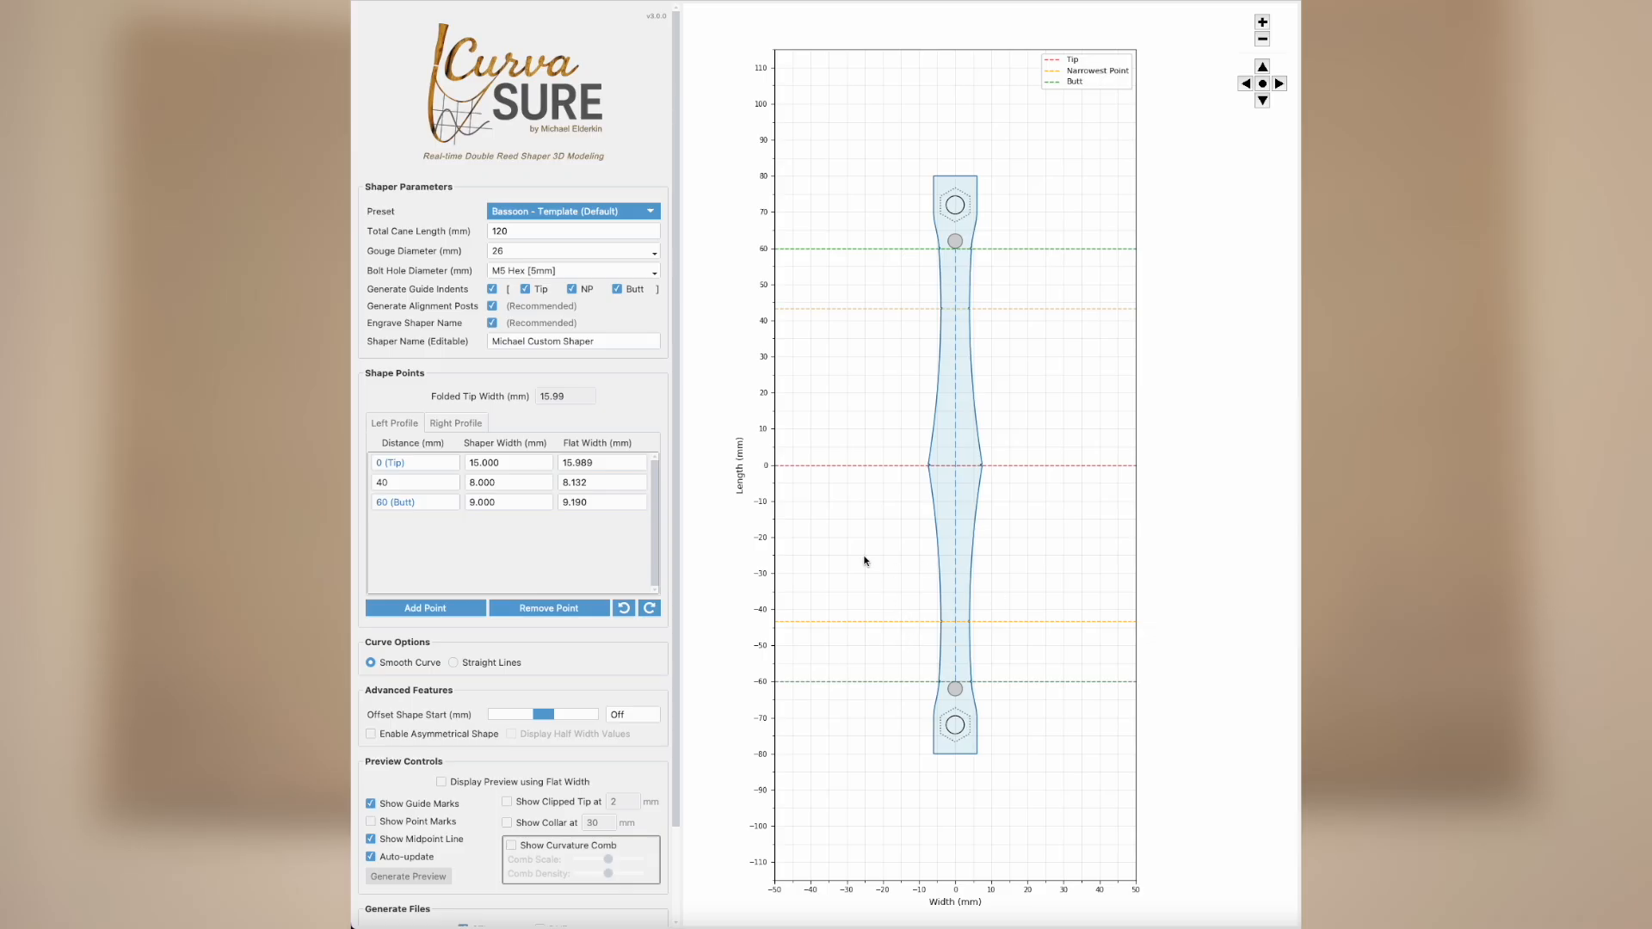
pyautogui.moveTo(675, 644); pyautogui.dragTo(671, 752)
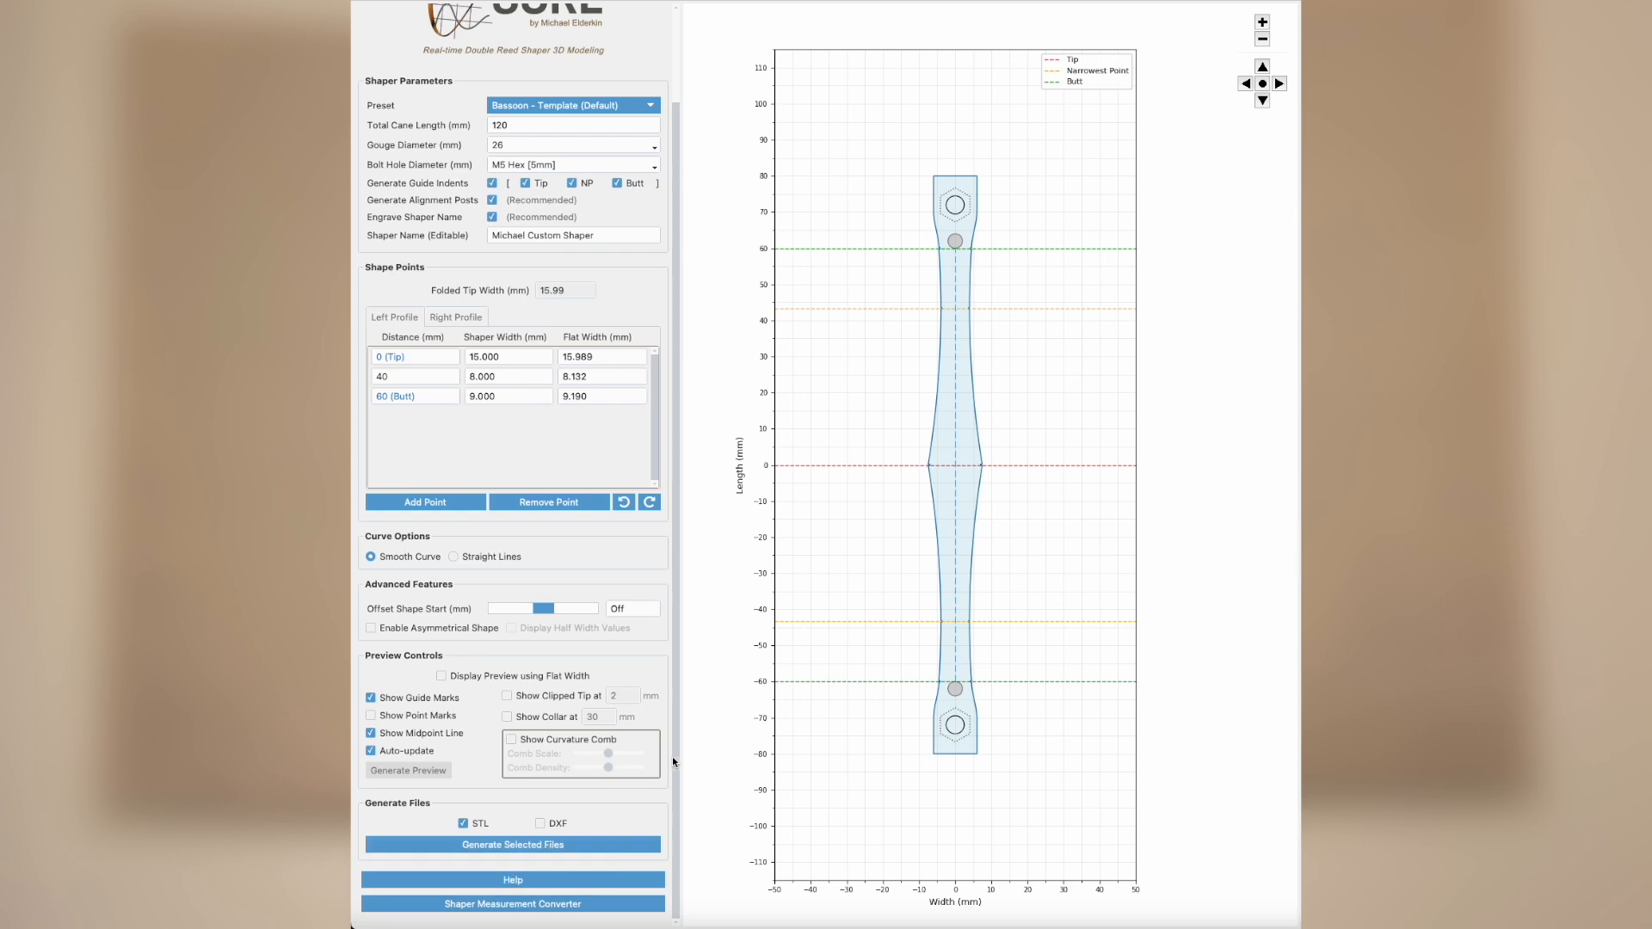
pyautogui.moveTo(674, 760); pyautogui.dragTo(680, 651)
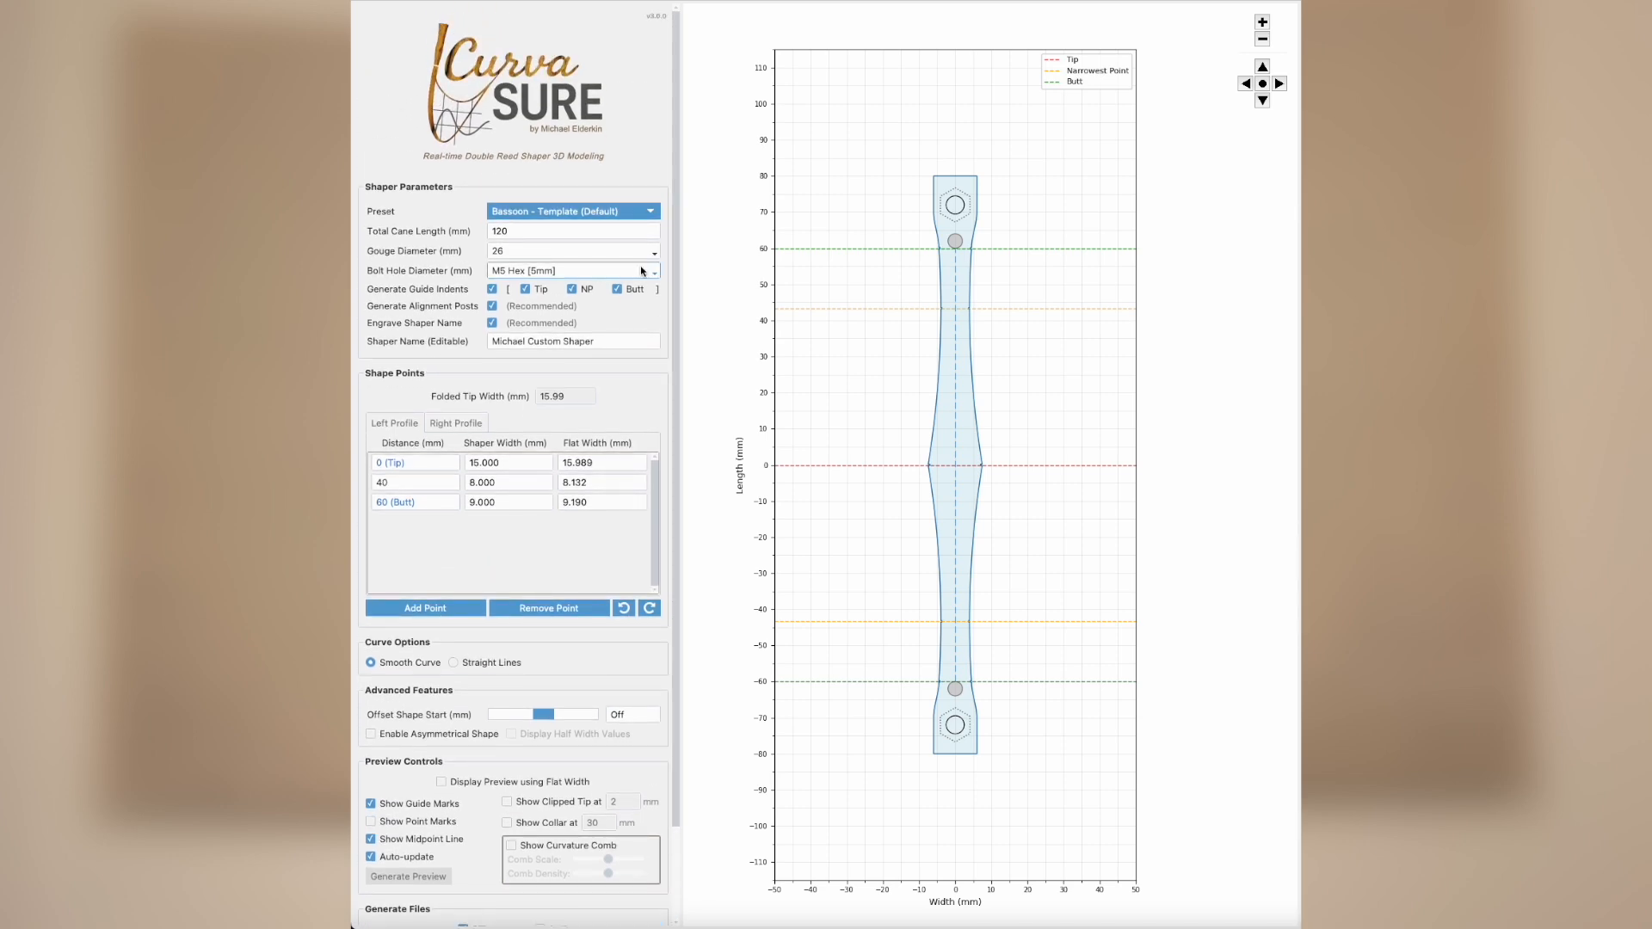
pyautogui.click(611, 212)
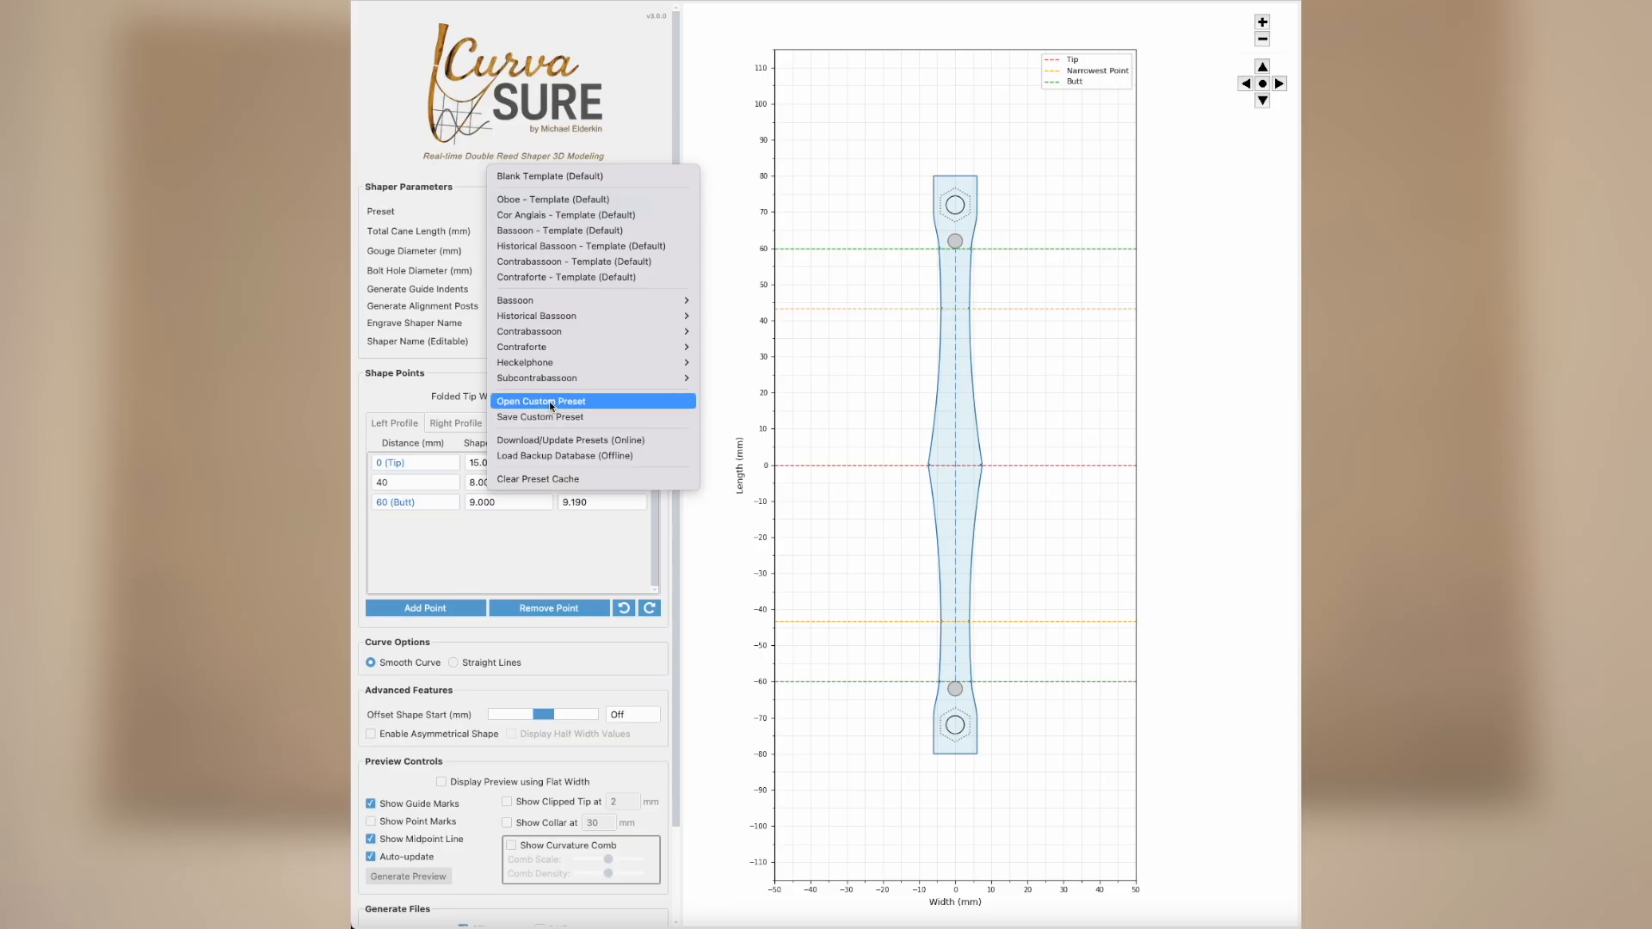
pyautogui.click(727, 405)
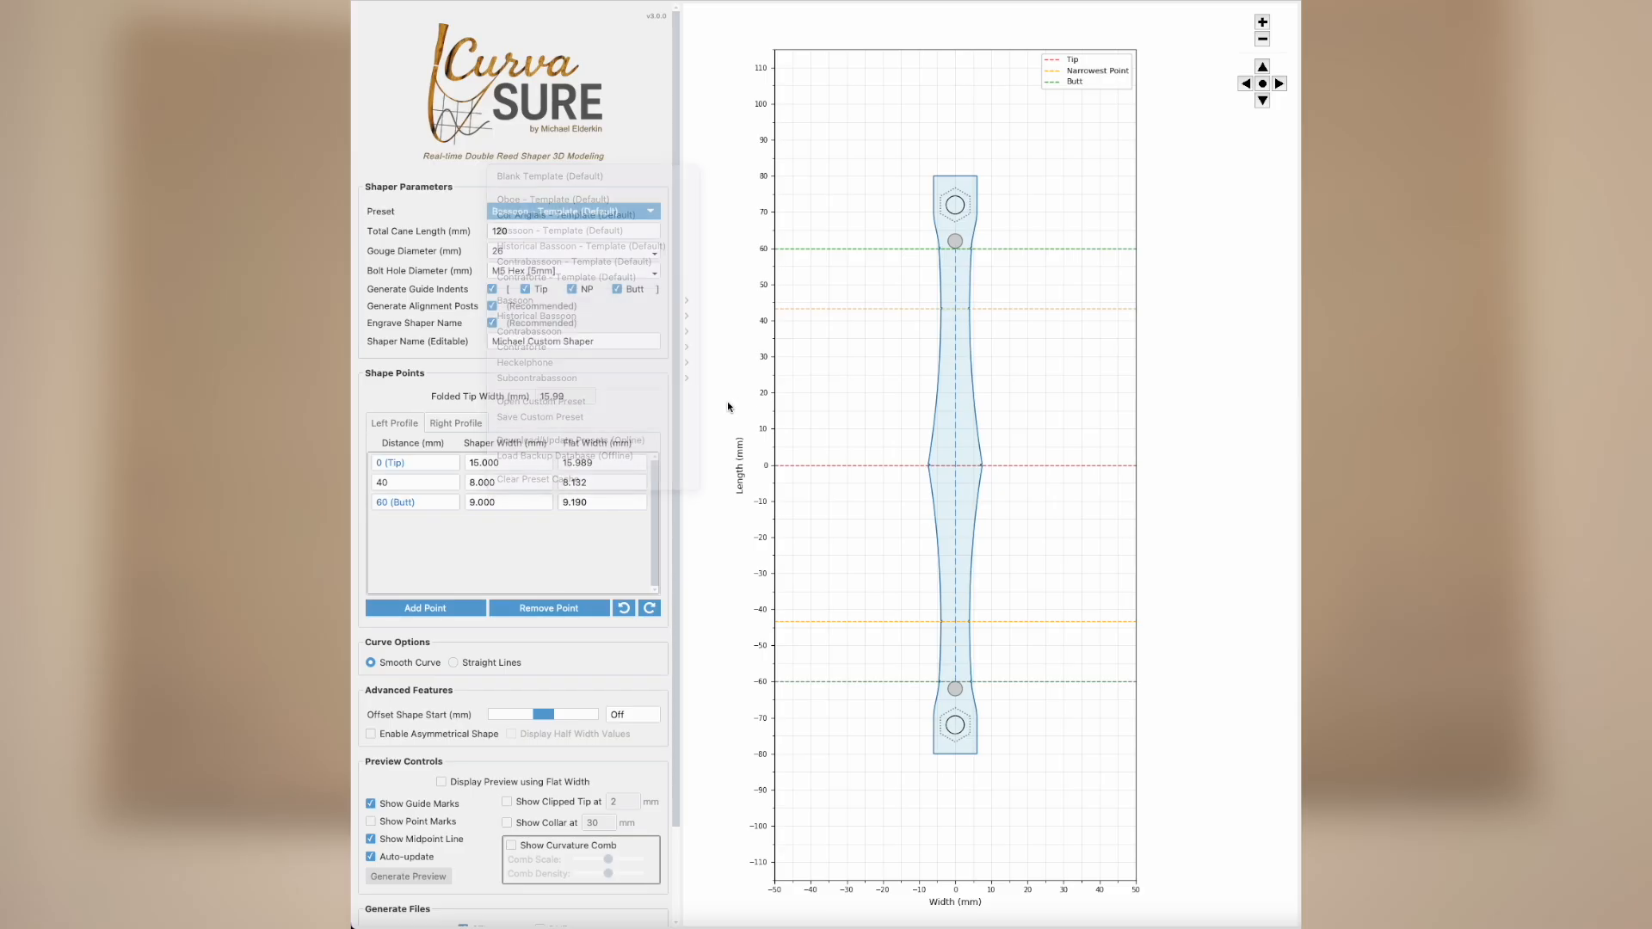